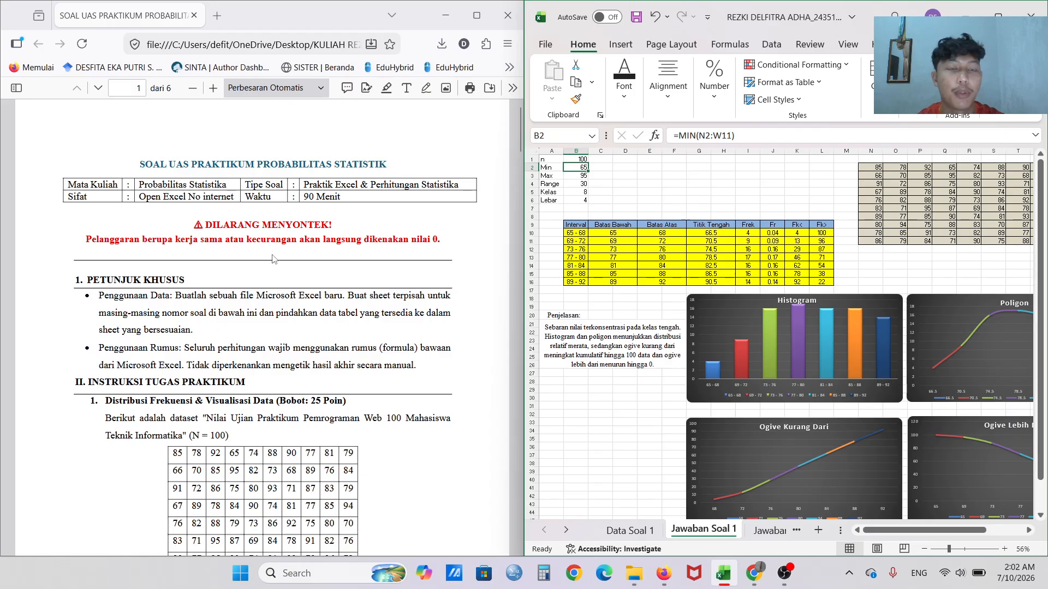
Read question 1 of the exam PDF, covering the 100-value dataset and the frequency table, graph and explanation tasks.
{"action": "scroll", "coordinate": [273, 268], "scroll_direction": "down", "scroll_amount": 5}
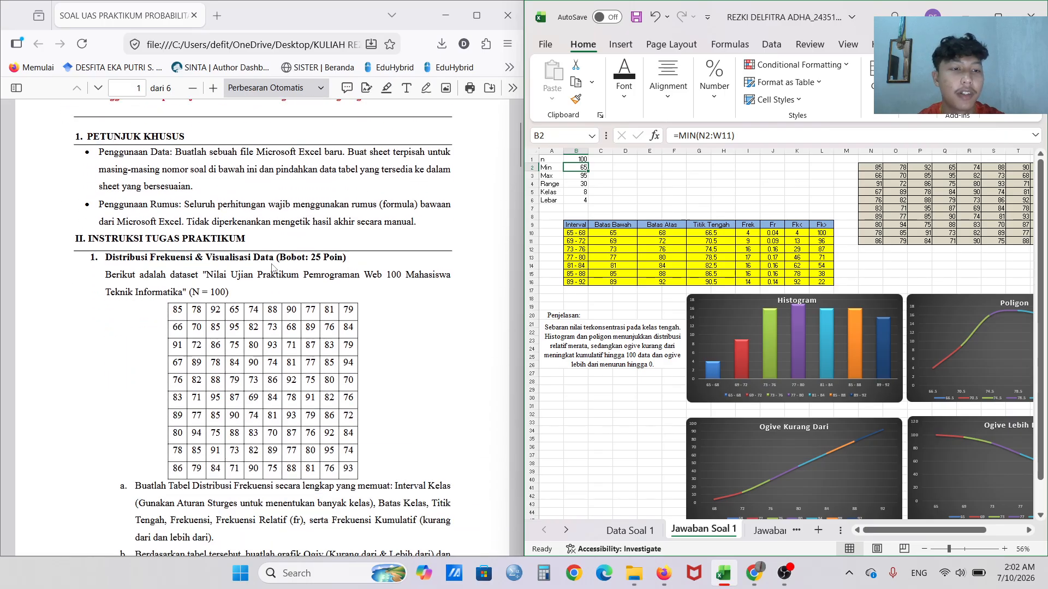
{"action": "scroll", "coordinate": [272, 266], "scroll_direction": "down", "scroll_amount": 1}
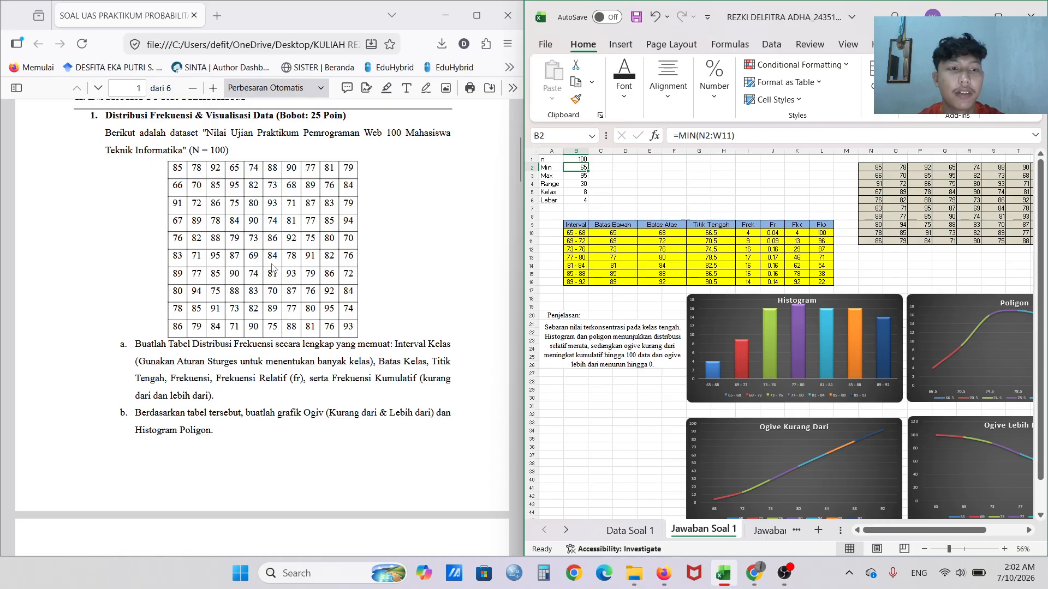
{"action": "left_click", "coordinate": [172, 170]}
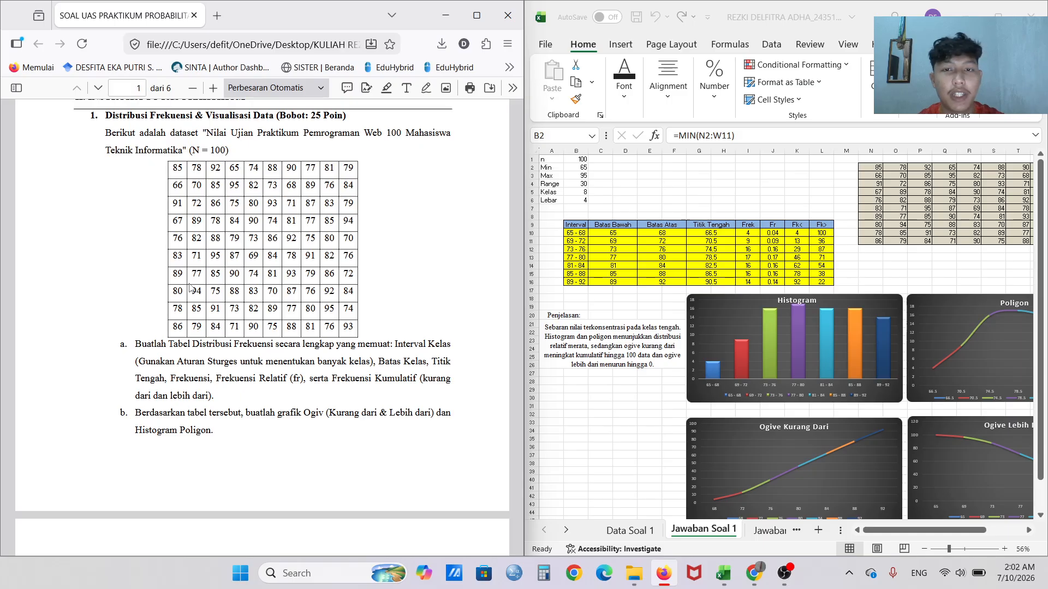
{"action": "scroll", "coordinate": [189, 288], "scroll_direction": "down", "scroll_amount": 5}
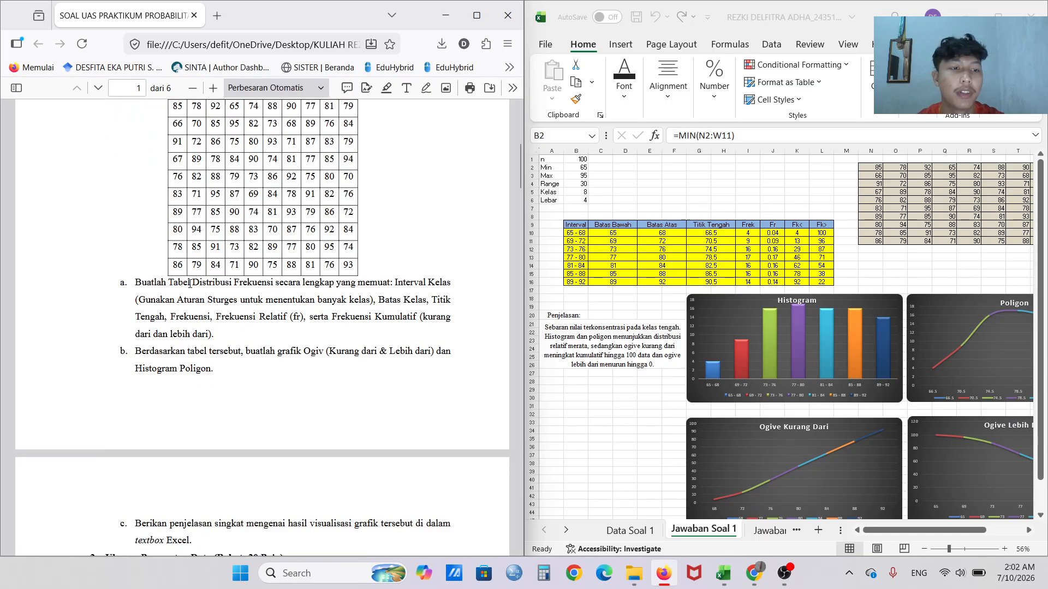
{"action": "scroll", "coordinate": [190, 284], "scroll_direction": "down", "scroll_amount": 3}
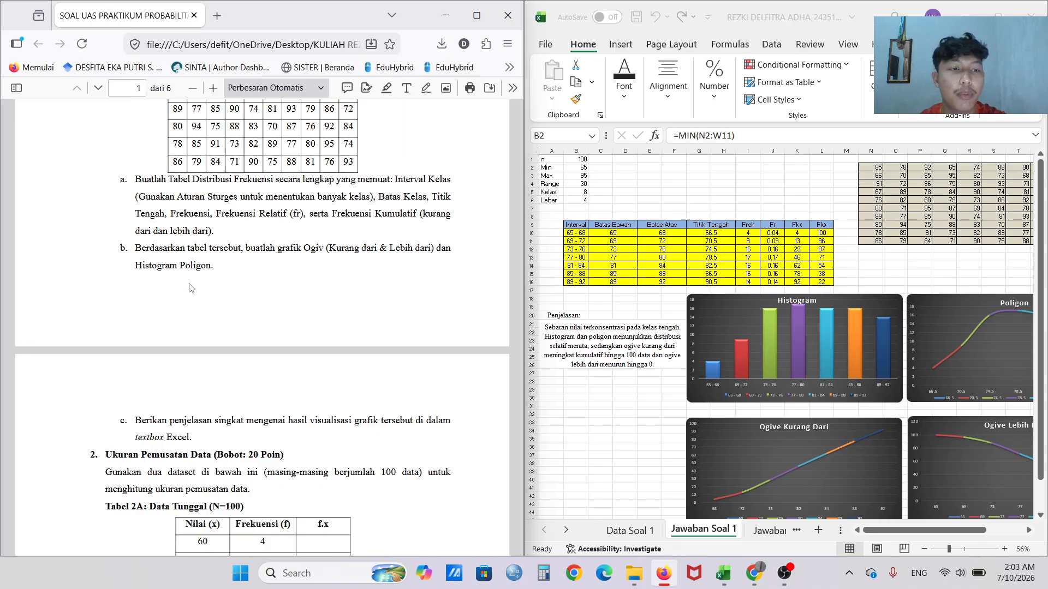
{"action": "scroll", "coordinate": [189, 288], "scroll_direction": "down", "scroll_amount": 3}
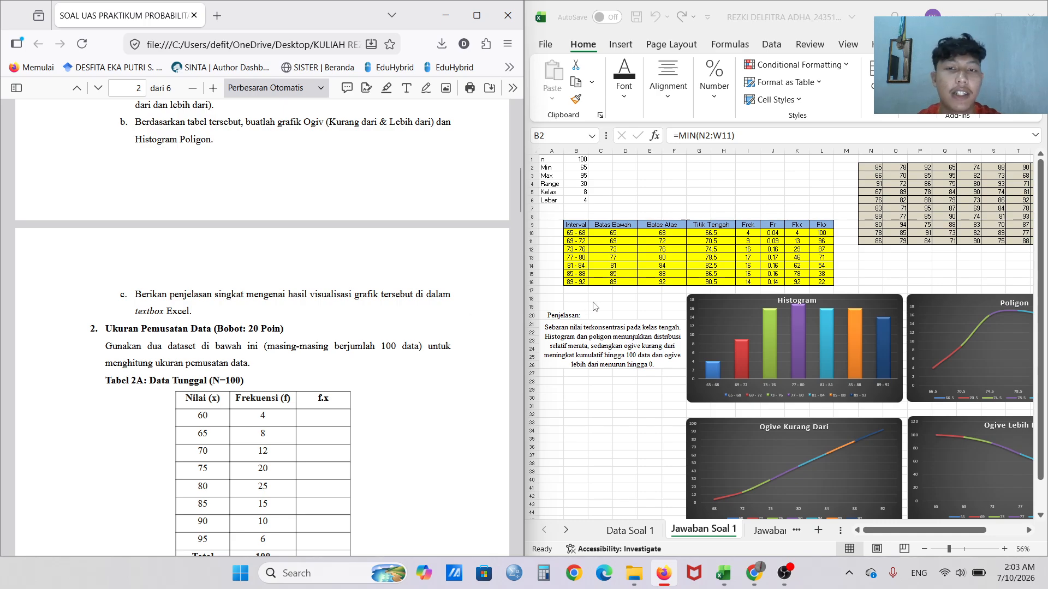
{"action": "scroll", "coordinate": [595, 307], "scroll_direction": "right", "scroll_amount": 1}
{"action": "scroll", "coordinate": [595, 307], "scroll_direction": "left", "scroll_amount": 1}
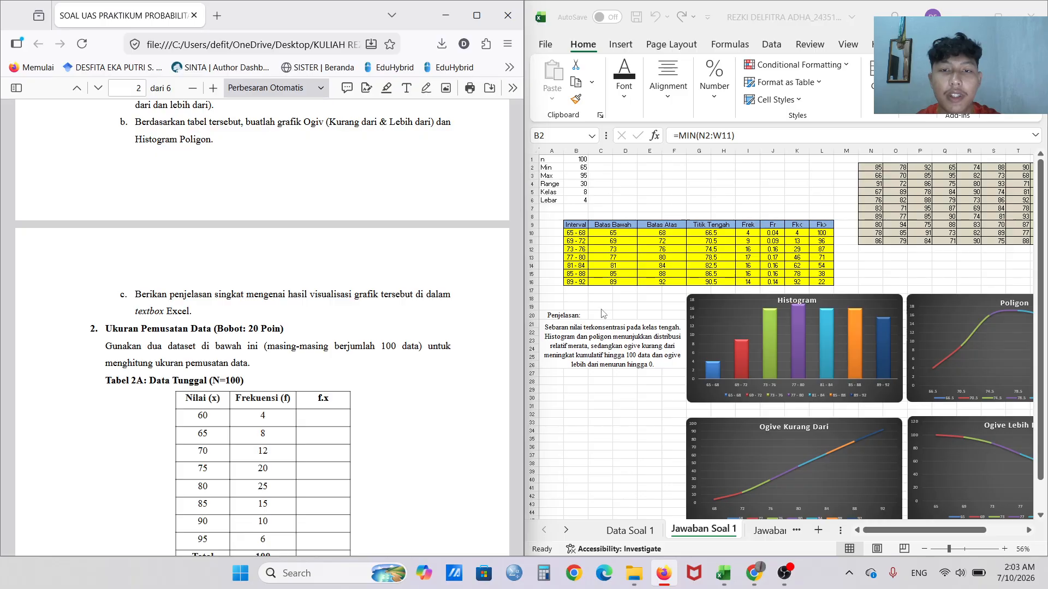
{"action": "scroll", "coordinate": [603, 313], "scroll_direction": "up", "scroll_amount": 5, "text": "ctrl"}
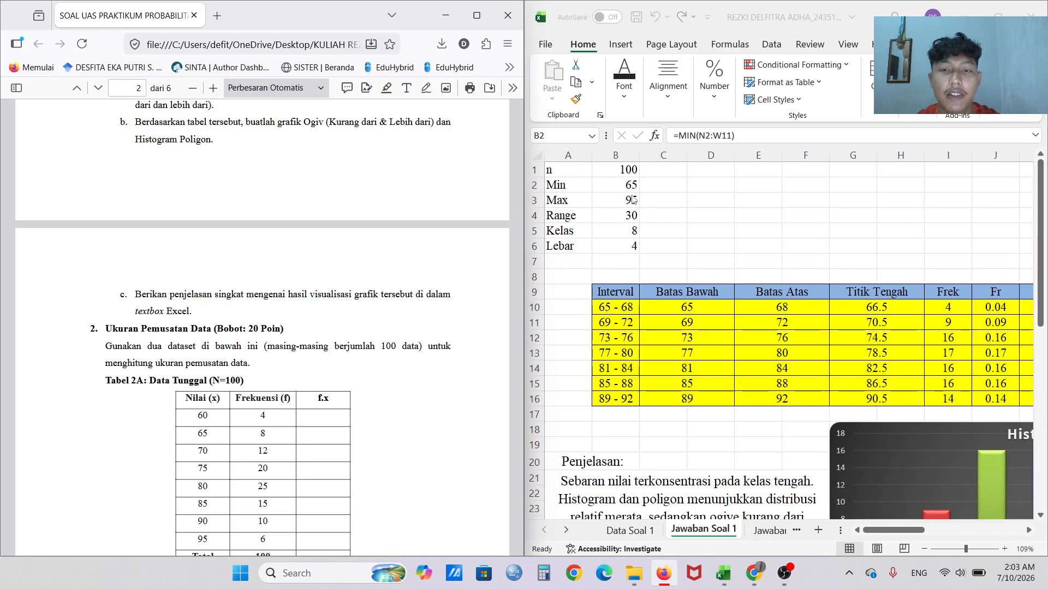
{"action": "double_click", "coordinate": [627, 183]}
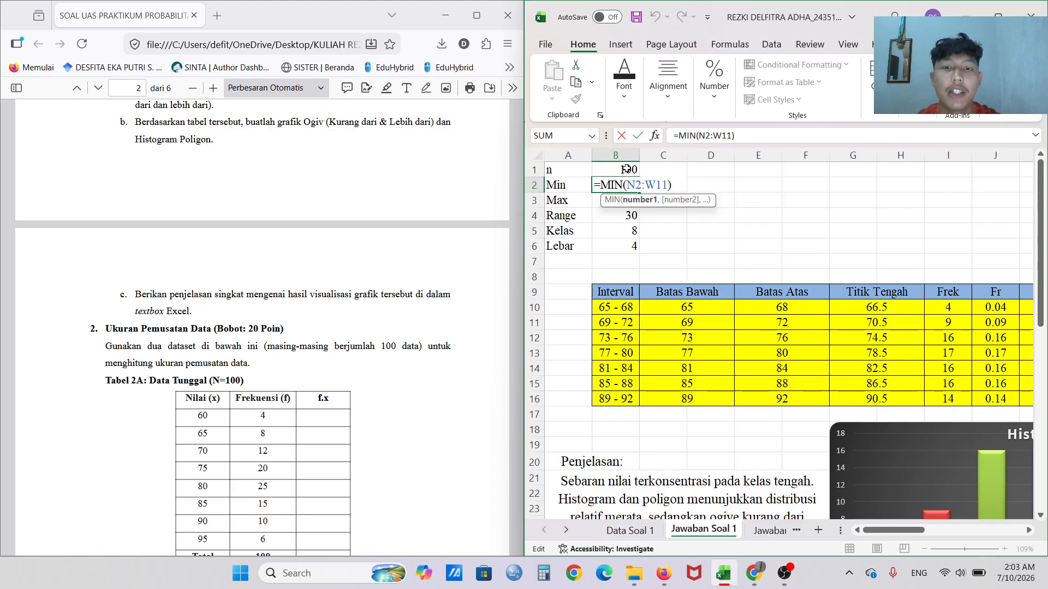
{"action": "left_click", "coordinate": [627, 170]}
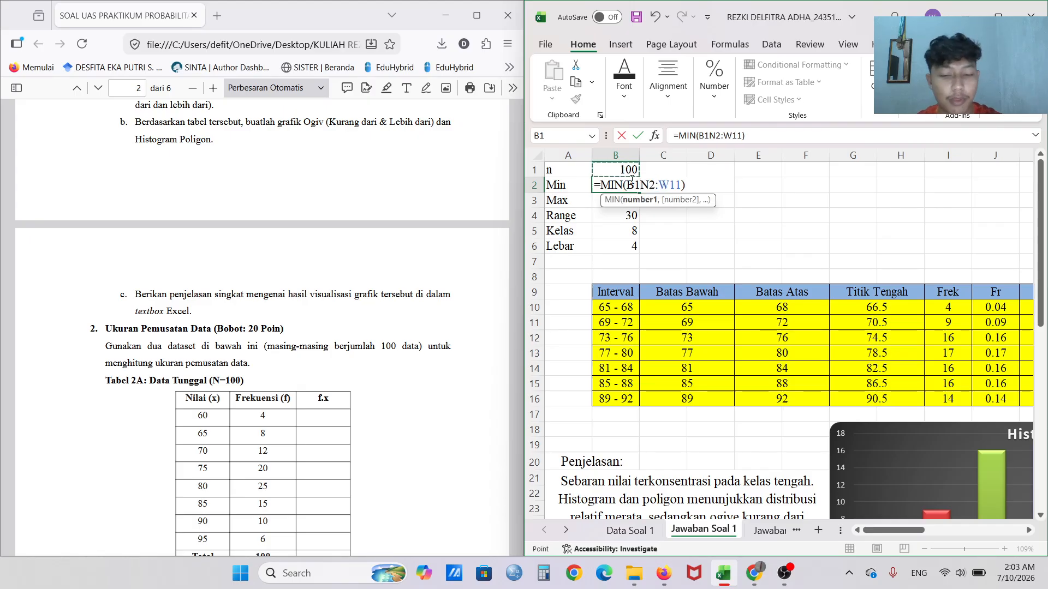
{"action": "key", "text": "Return"}
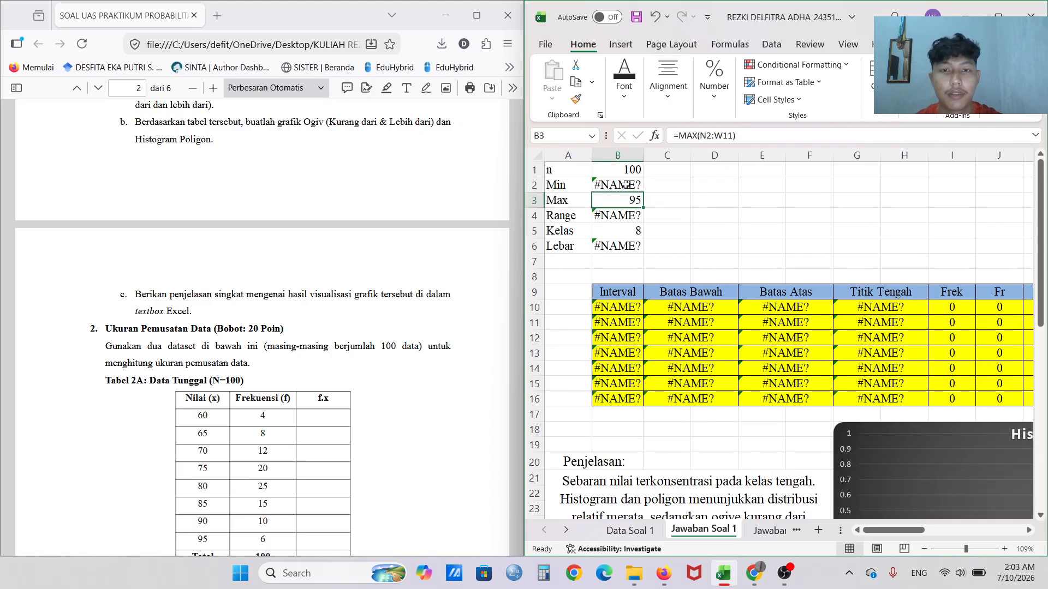
{"action": "key", "text": "ctrl+z"}
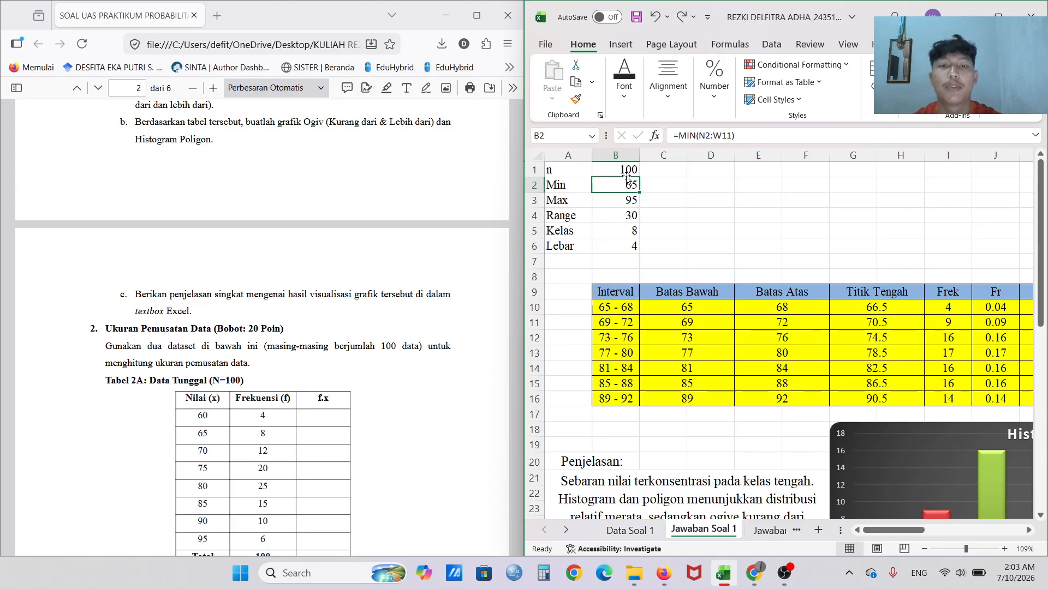
Inspect the COUNT formula for n in cell B1 and its source range N2:W11 on the Jawaban Soal 1 sheet.
{"action": "left_click", "coordinate": [628, 171]}
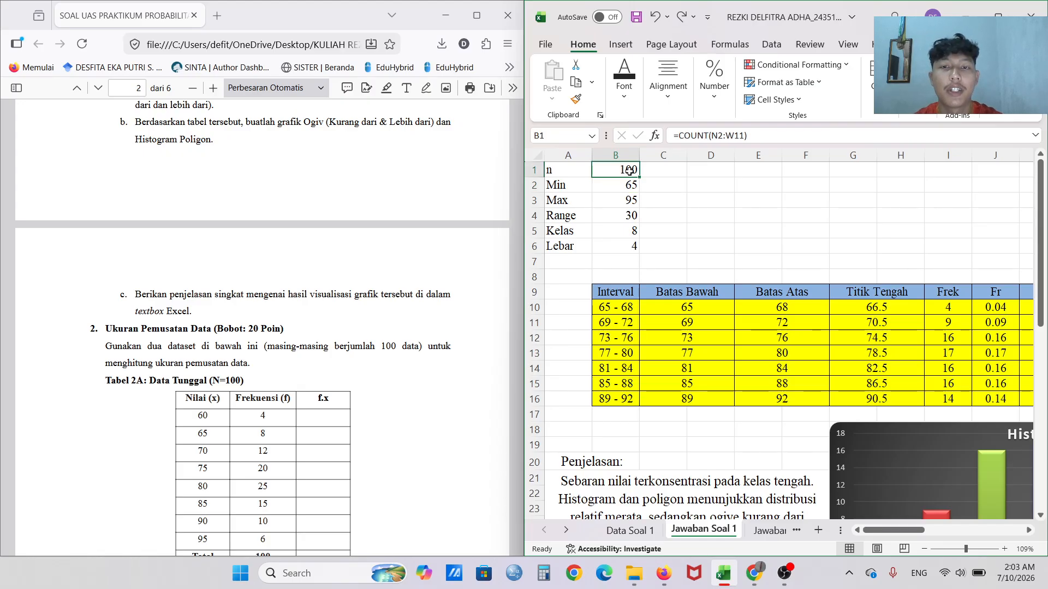
{"action": "left_click_drag", "start_coordinate": [747, 135], "coordinate": [675, 136]}
{"action": "key", "text": "End"}
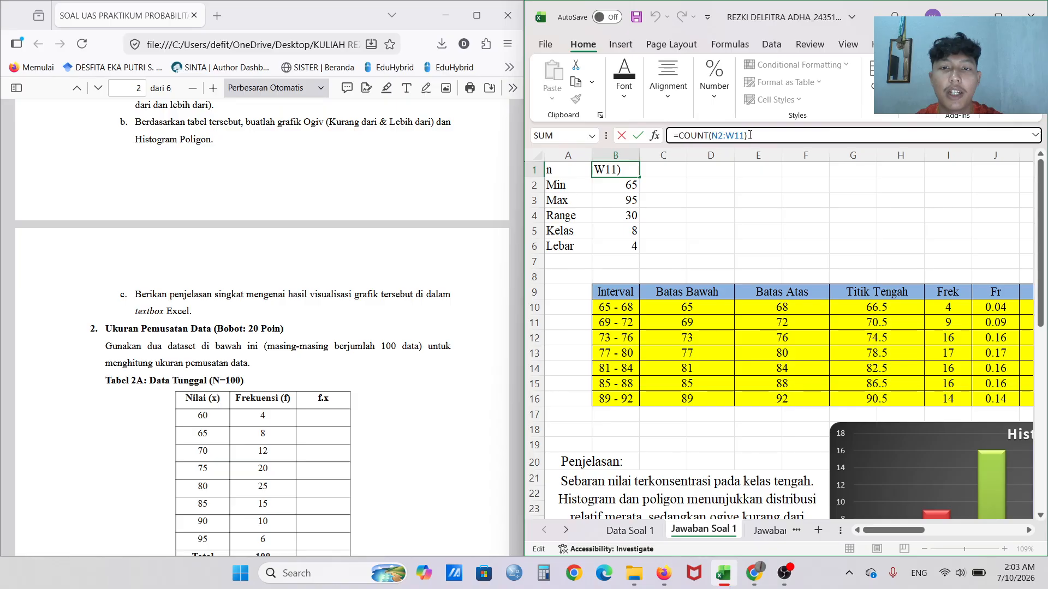
{"action": "key", "text": "Return"}
{"action": "double_click", "coordinate": [623, 170]}
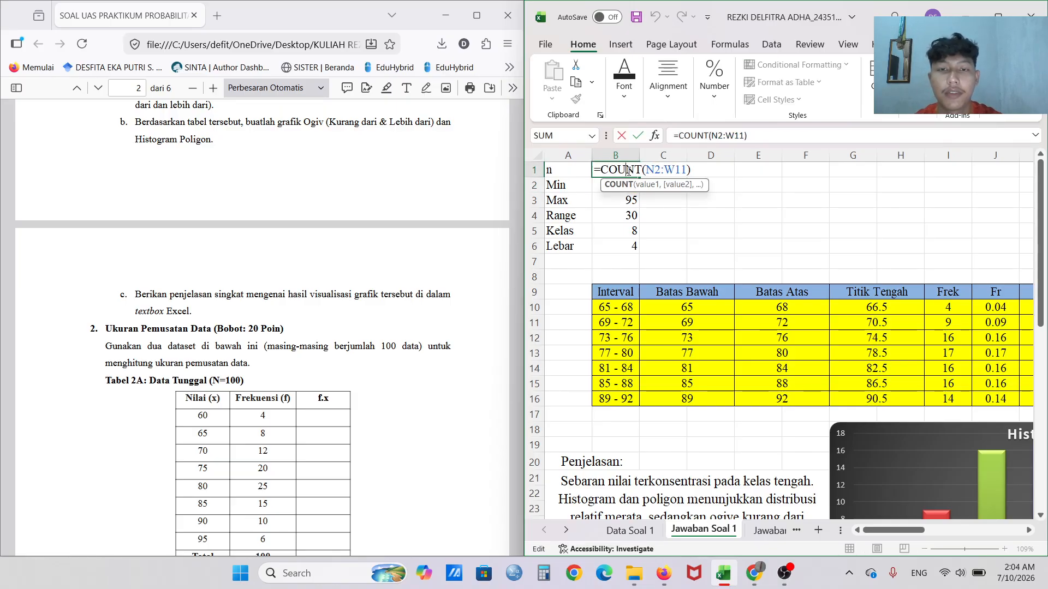
{"action": "scroll", "coordinate": [743, 253], "scroll_direction": "right", "scroll_amount": 10}
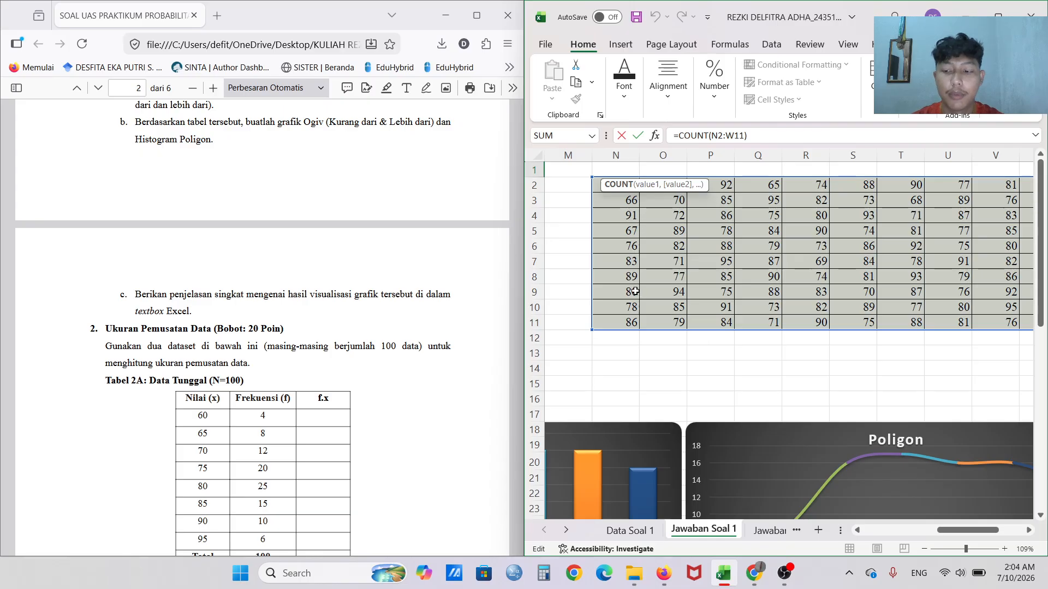
{"action": "key", "text": "Return"}
Review the source data table and inspect the Max and Range formulas in cells B3 and B4.
{"action": "scroll", "coordinate": [602, 230], "scroll_direction": "down", "scroll_amount": 4}
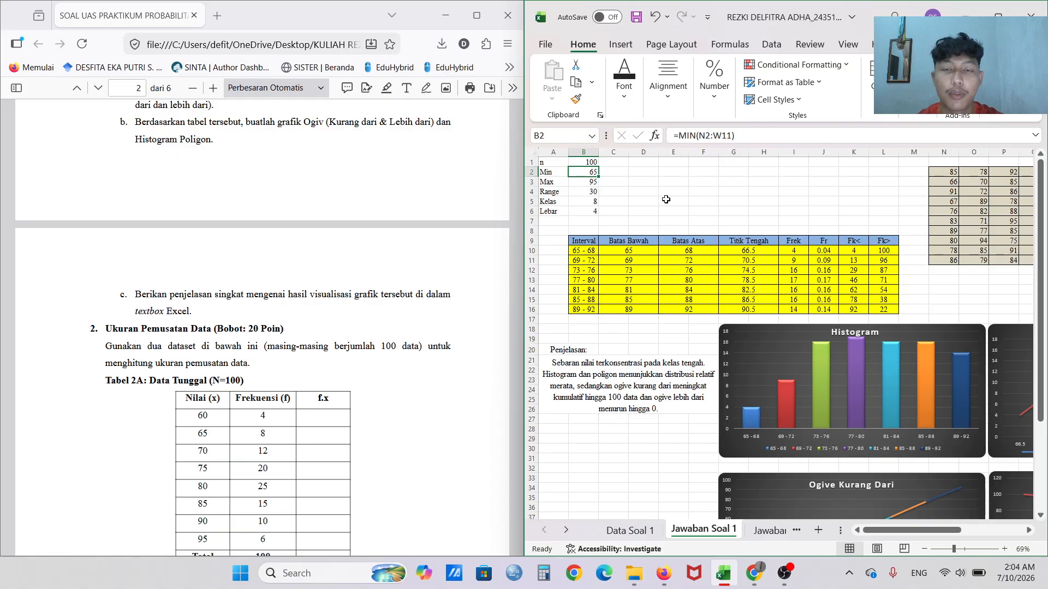
{"action": "scroll", "coordinate": [665, 199], "scroll_direction": "right", "scroll_amount": 3}
{"action": "scroll", "coordinate": [665, 199], "scroll_direction": "right", "scroll_amount": 2}
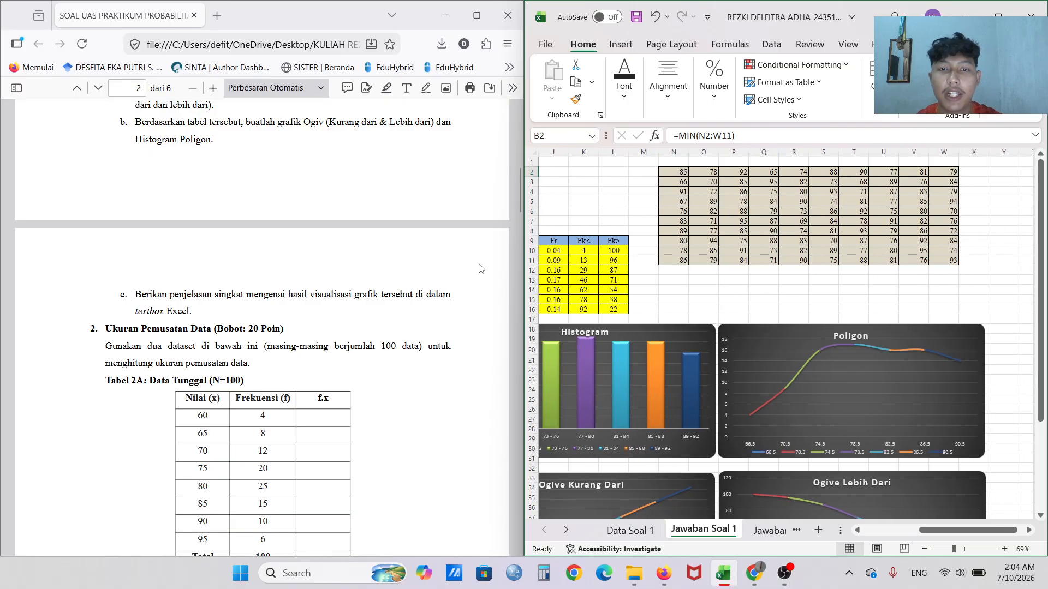
{"action": "scroll", "coordinate": [589, 241], "scroll_direction": "left", "scroll_amount": 3}
{"action": "scroll", "coordinate": [590, 241], "scroll_direction": "left", "scroll_amount": 3}
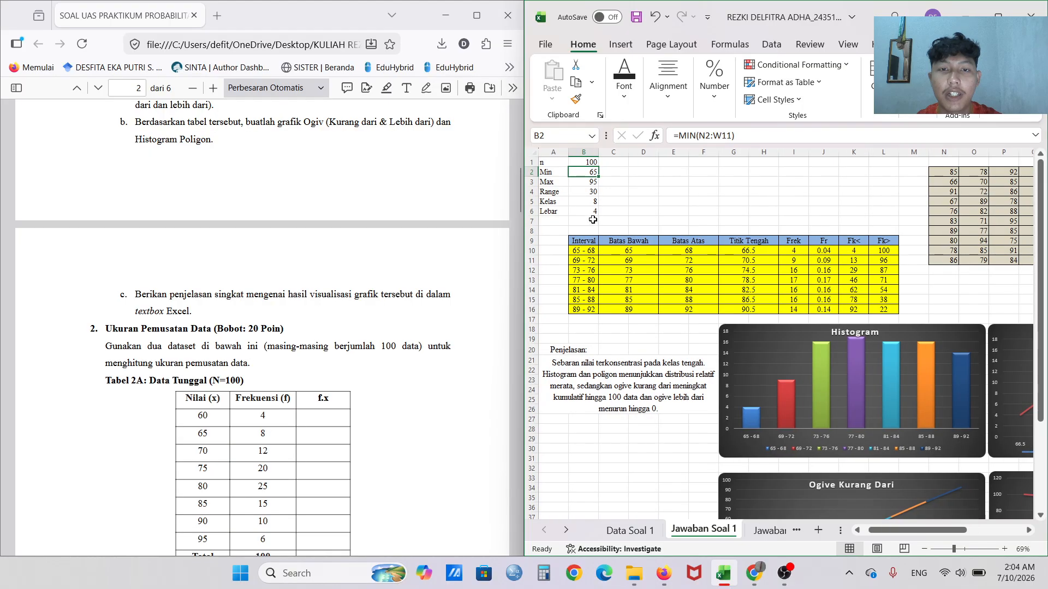
{"action": "left_click", "coordinate": [593, 182]}
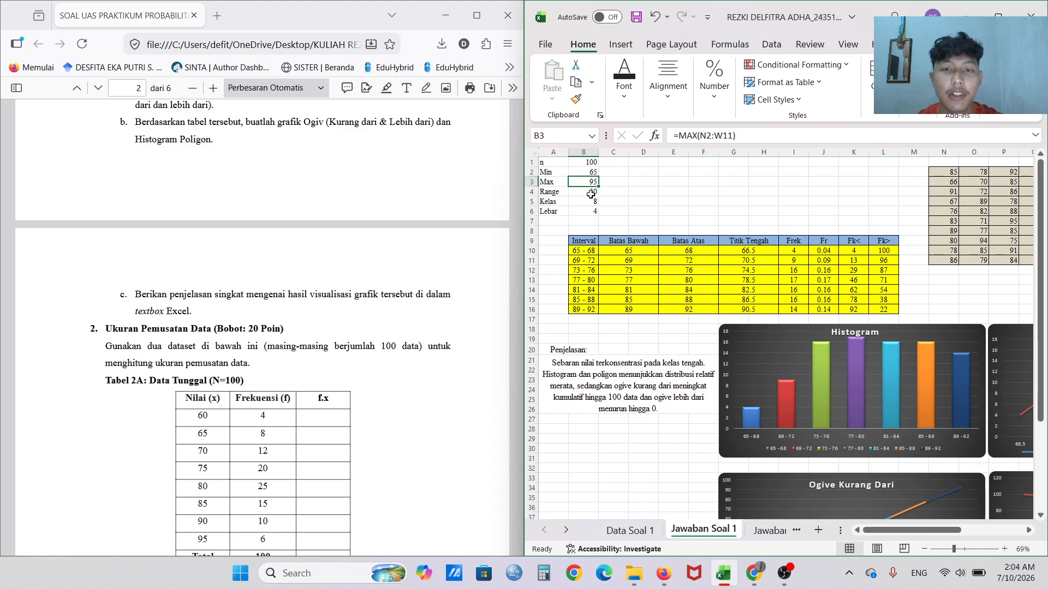
{"action": "left_click", "coordinate": [591, 190]}
{"action": "double_click", "coordinate": [591, 191]}
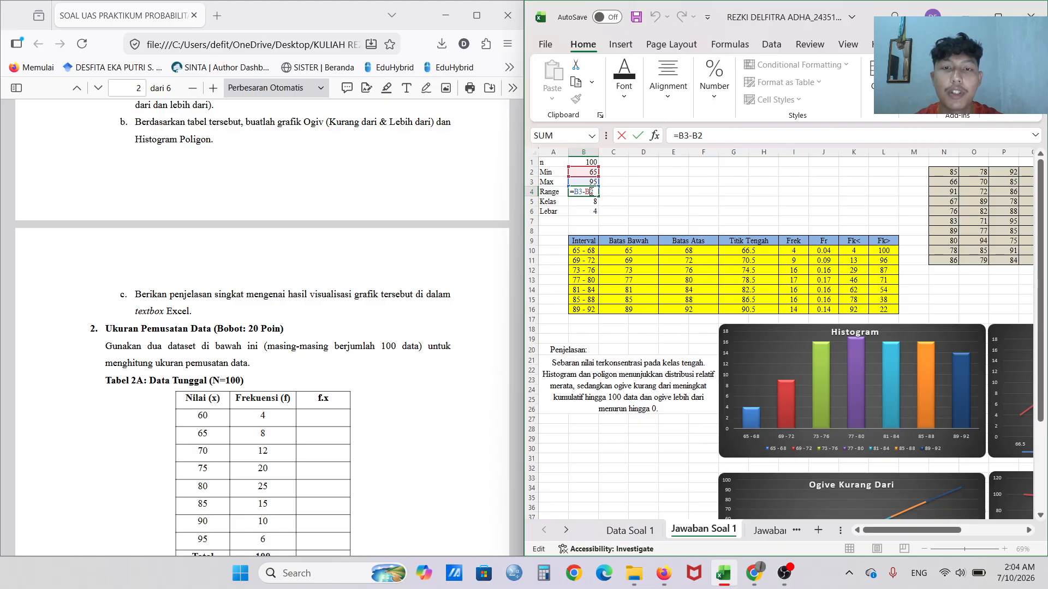
{"action": "left_click", "coordinate": [637, 137]}
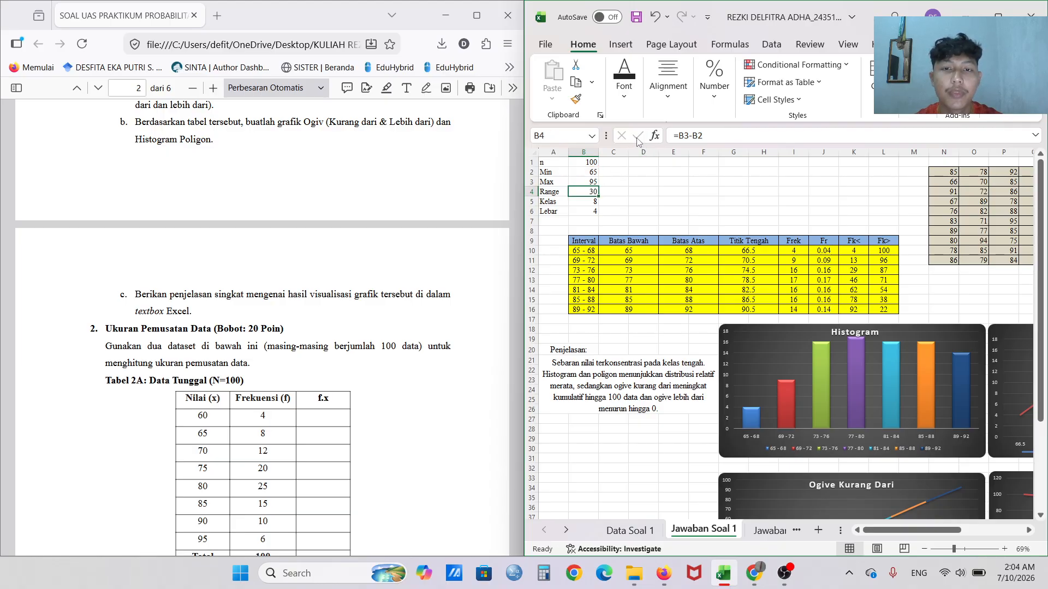
Inspect the ROUNDUP formulas for Kelas in cell B5 and Lebar in cell B6, leaving both unchanged.
{"action": "double_click", "coordinate": [594, 203]}
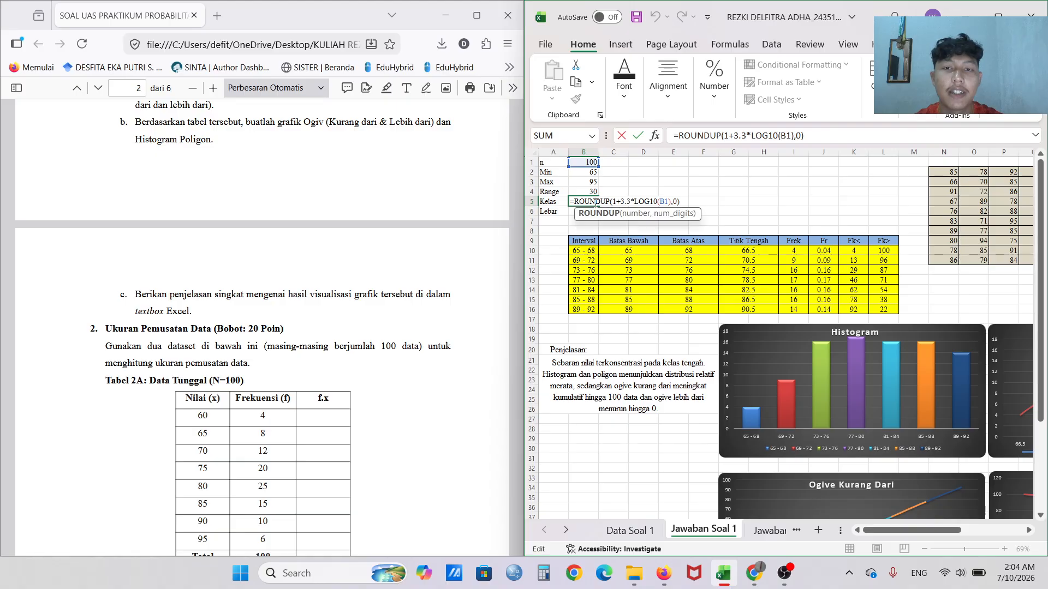
{"action": "left_click", "coordinate": [575, 203]}
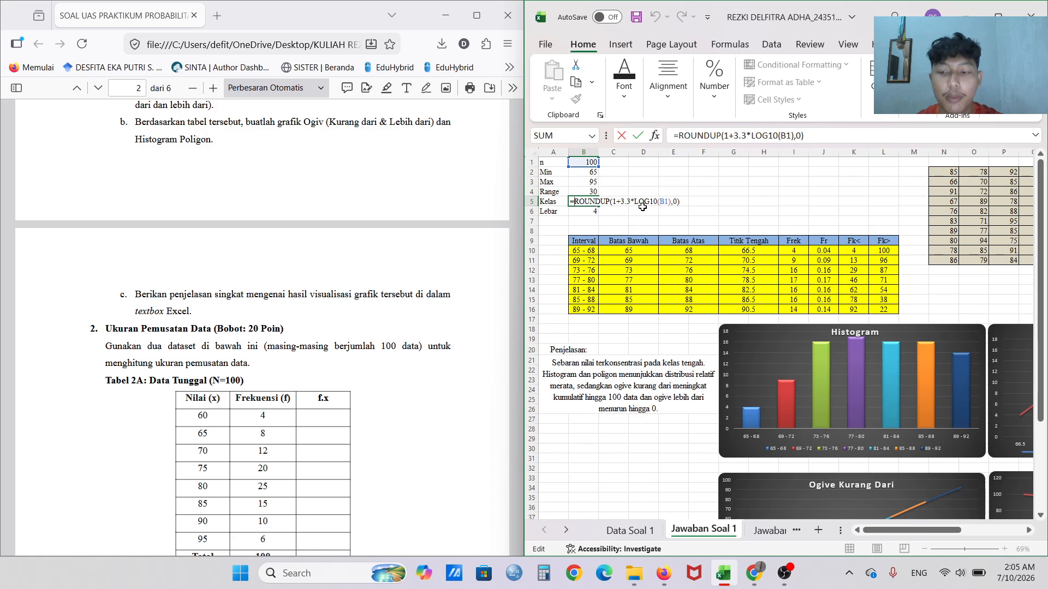
{"action": "key", "text": "Return"}
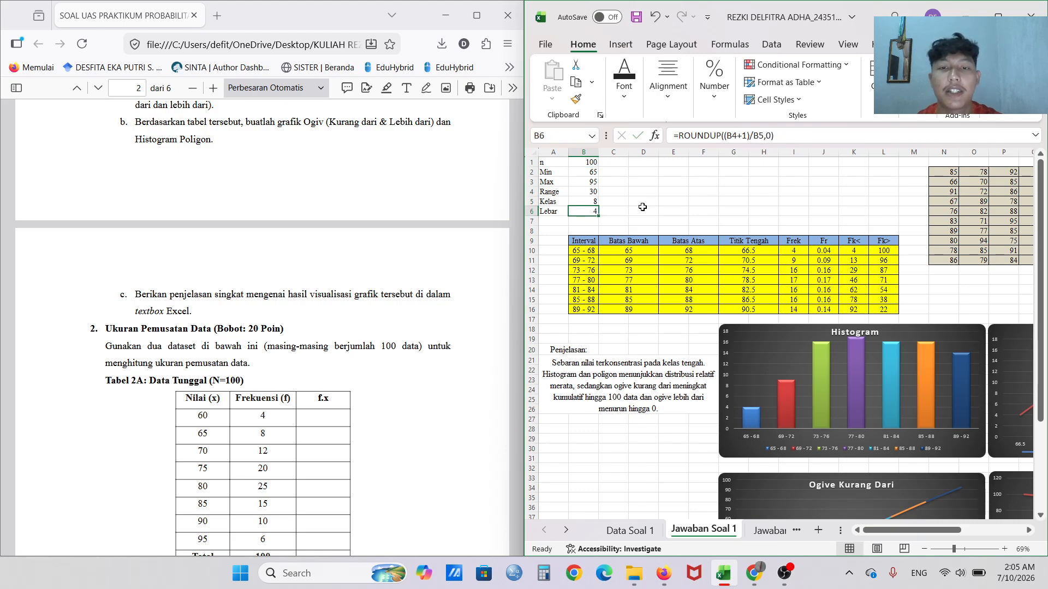
{"action": "double_click", "coordinate": [594, 212]}
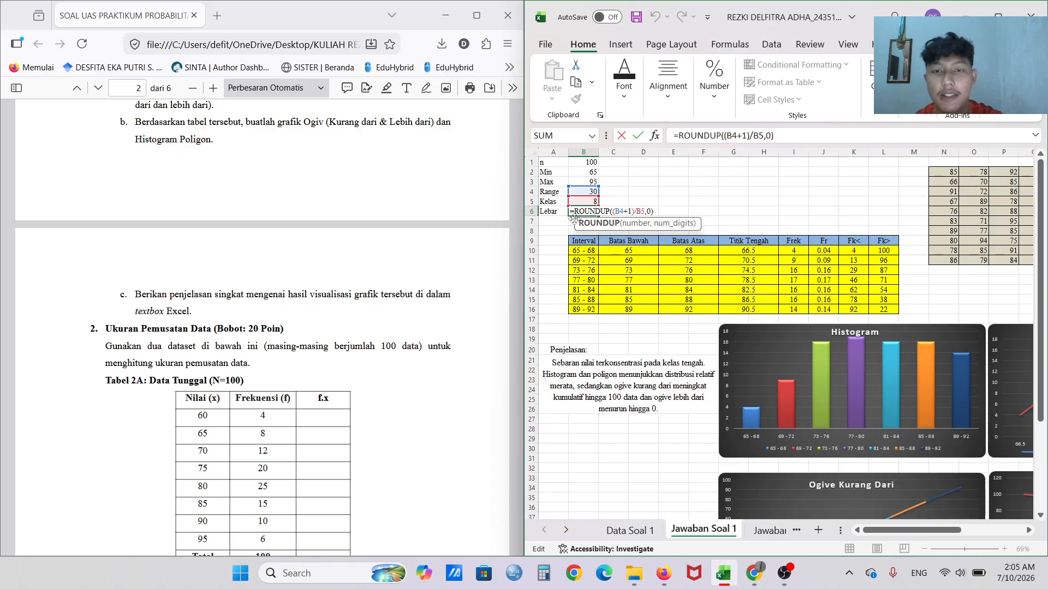
{"action": "key", "text": "Return"}
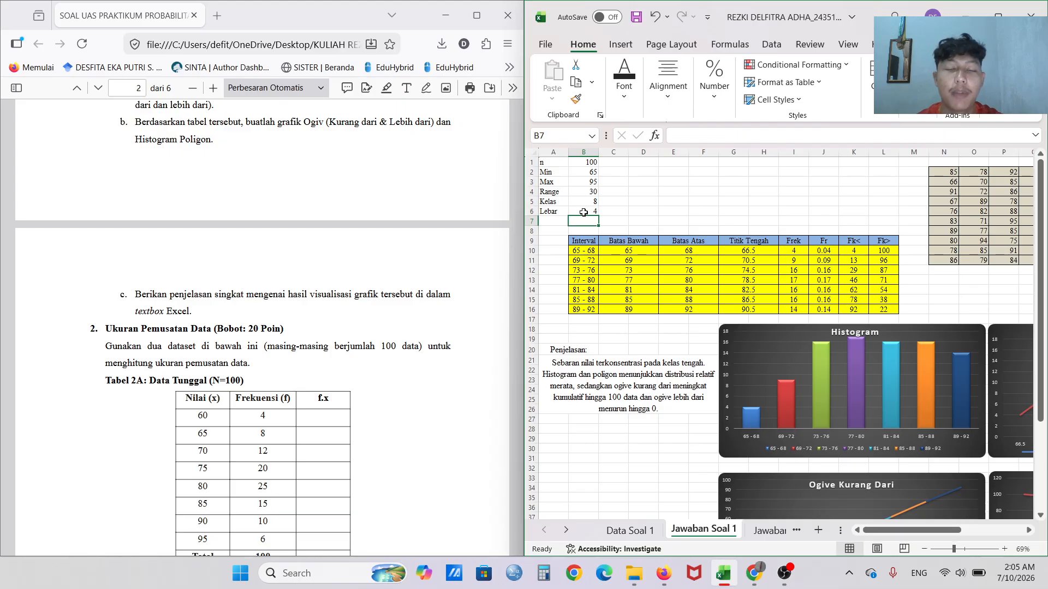
Examine the Interval column of the frequency table, checking the formulas in its first and last classes.
{"action": "scroll", "coordinate": [593, 219], "scroll_direction": "down", "scroll_amount": 1}
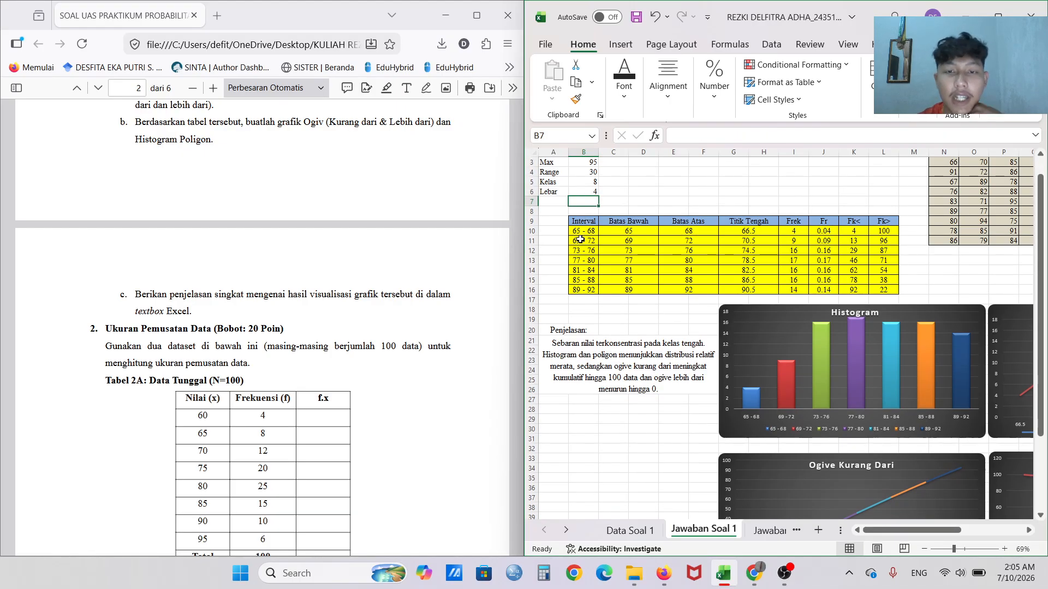
{"action": "left_click_drag", "start_coordinate": [583, 221], "coordinate": [585, 295]}
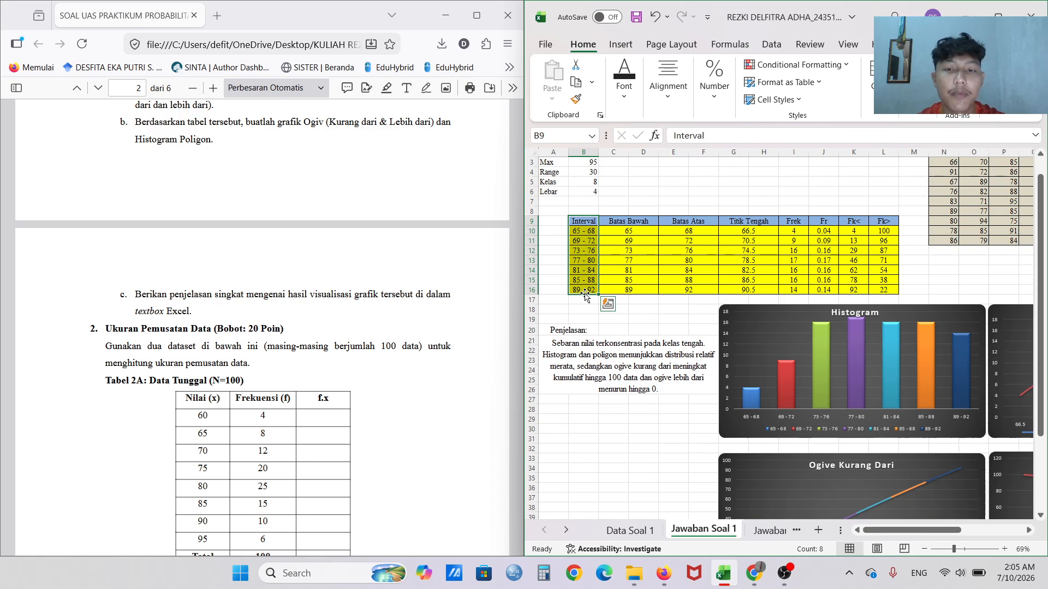
{"action": "left_click", "coordinate": [575, 232]}
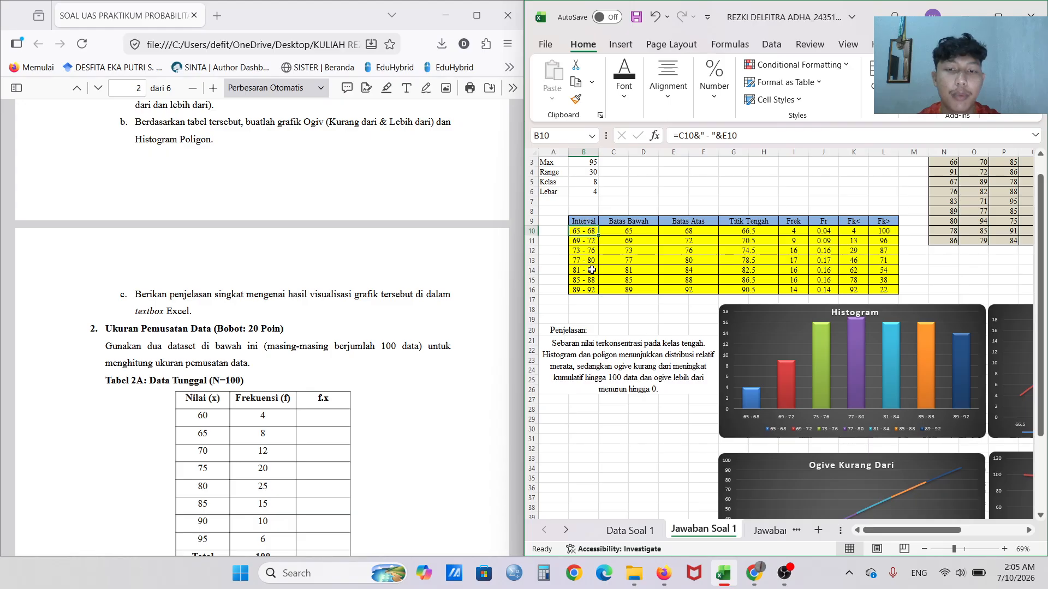
{"action": "left_click", "coordinate": [595, 292]}
{"action": "scroll", "coordinate": [597, 232], "scroll_direction": "right", "scroll_amount": 1}
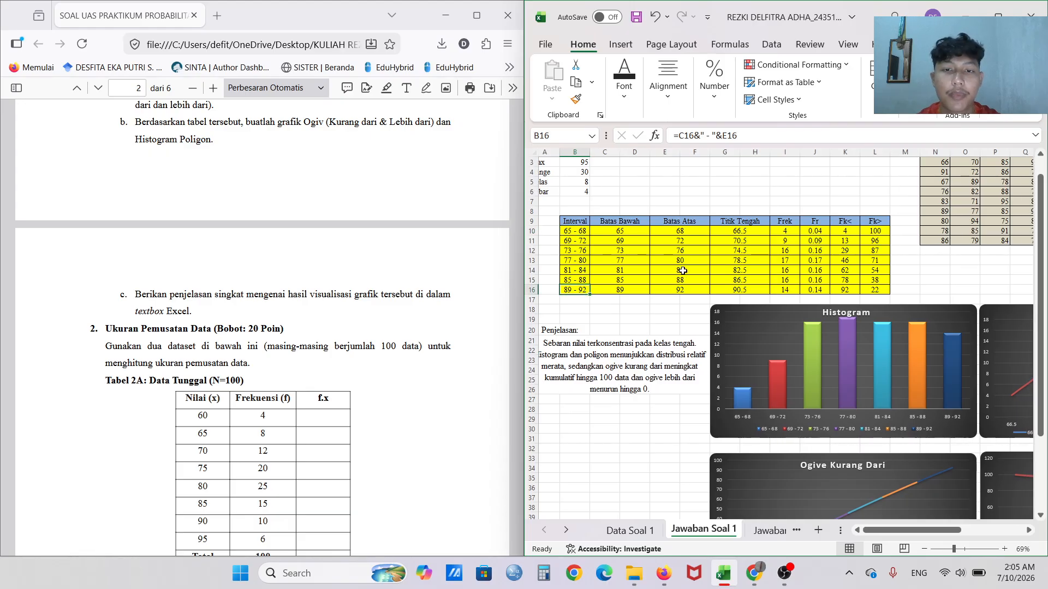
Inspect the first class's Batas Bawah formula in cell C10 and its reference to the Min value in B2.
{"action": "left_click", "coordinate": [597, 231]}
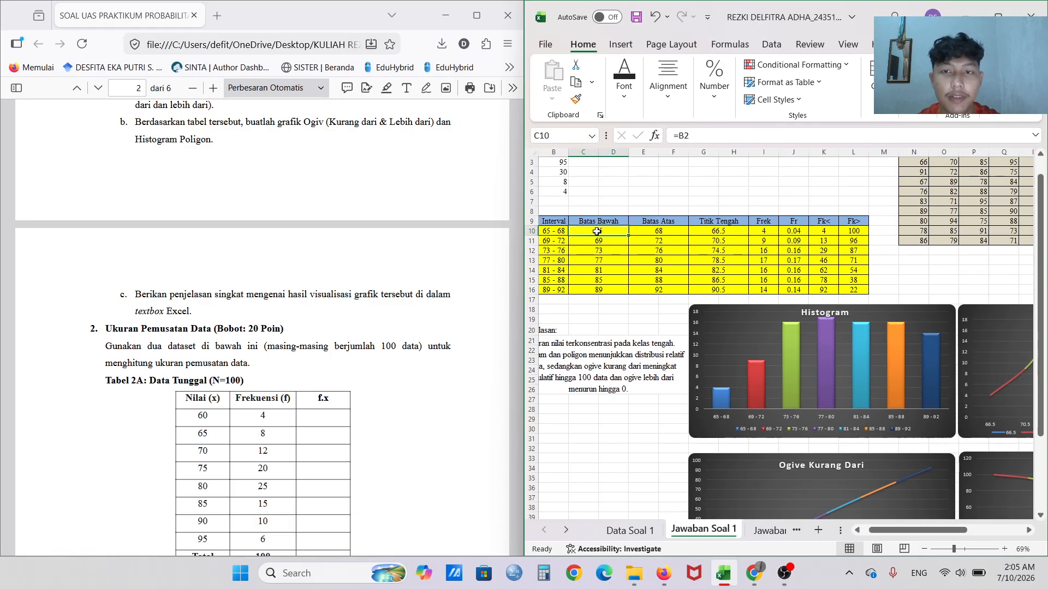
{"action": "double_click", "coordinate": [599, 232]}
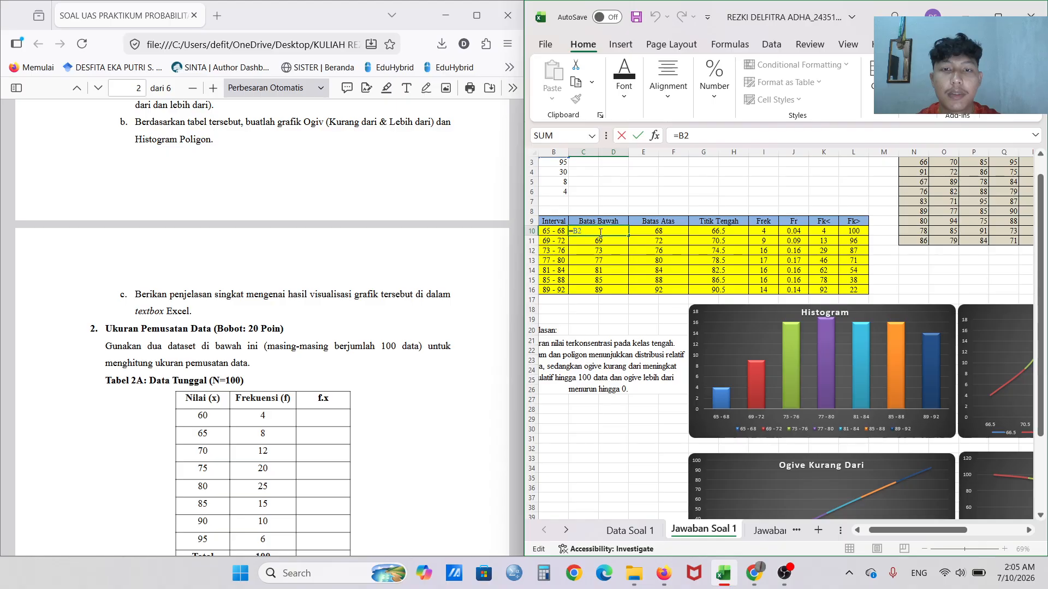
{"action": "scroll", "coordinate": [586, 231], "scroll_direction": "up", "scroll_amount": 1}
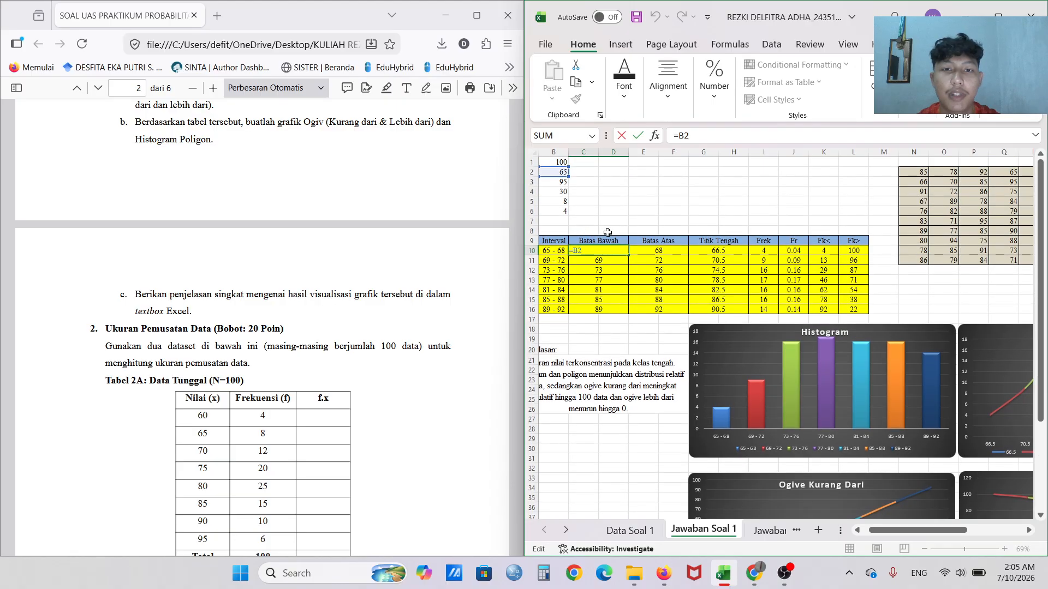
{"action": "scroll", "coordinate": [603, 232], "scroll_direction": "left", "scroll_amount": 1}
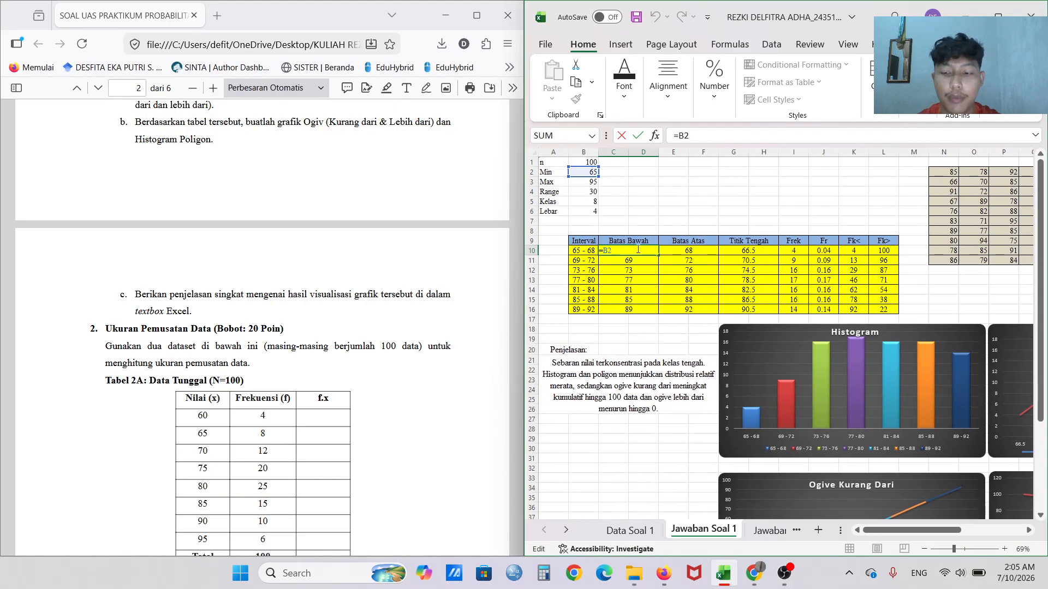
{"action": "key", "text": "Return"}
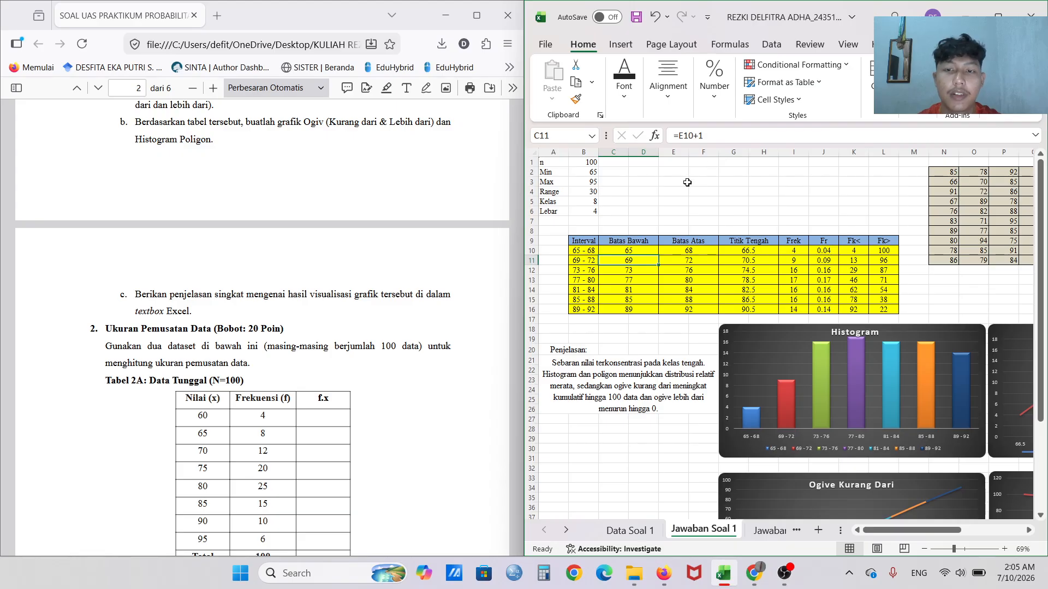
Inspect the first class's Batas Atas formula in cell E10 and Titik Tengah formula in cell G10.
{"action": "left_click", "coordinate": [689, 250]}
{"action": "double_click", "coordinate": [689, 250]}
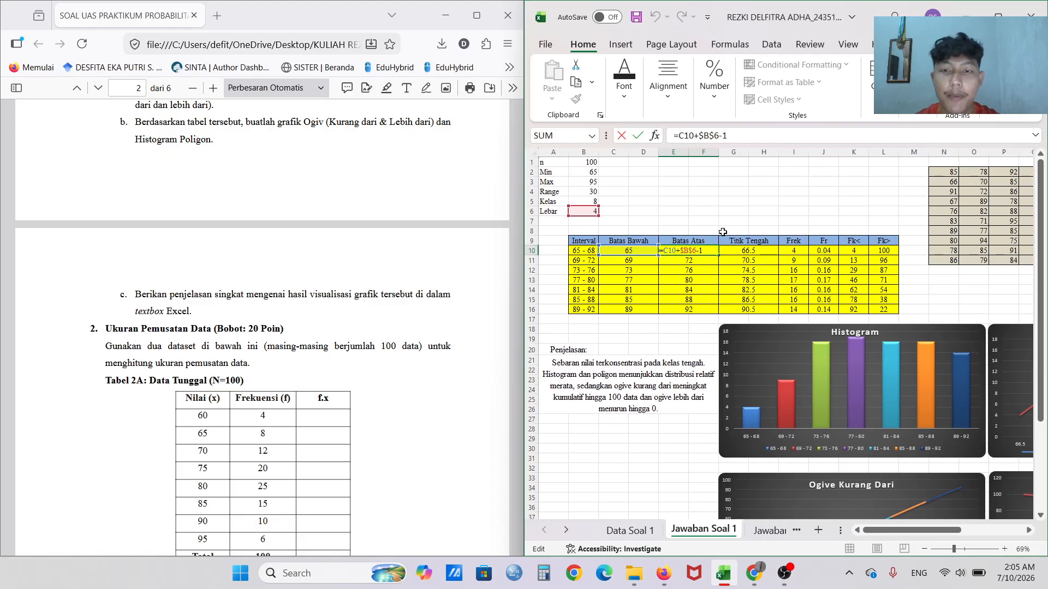
{"action": "key", "text": "Return"}
{"action": "left_click", "coordinate": [747, 250]}
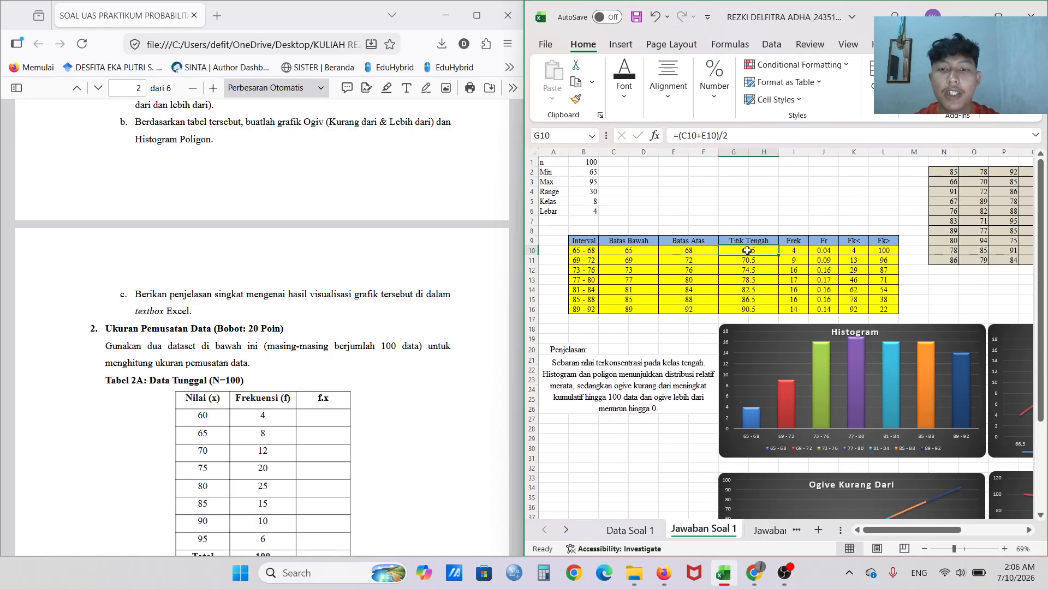
{"action": "double_click", "coordinate": [747, 250]}
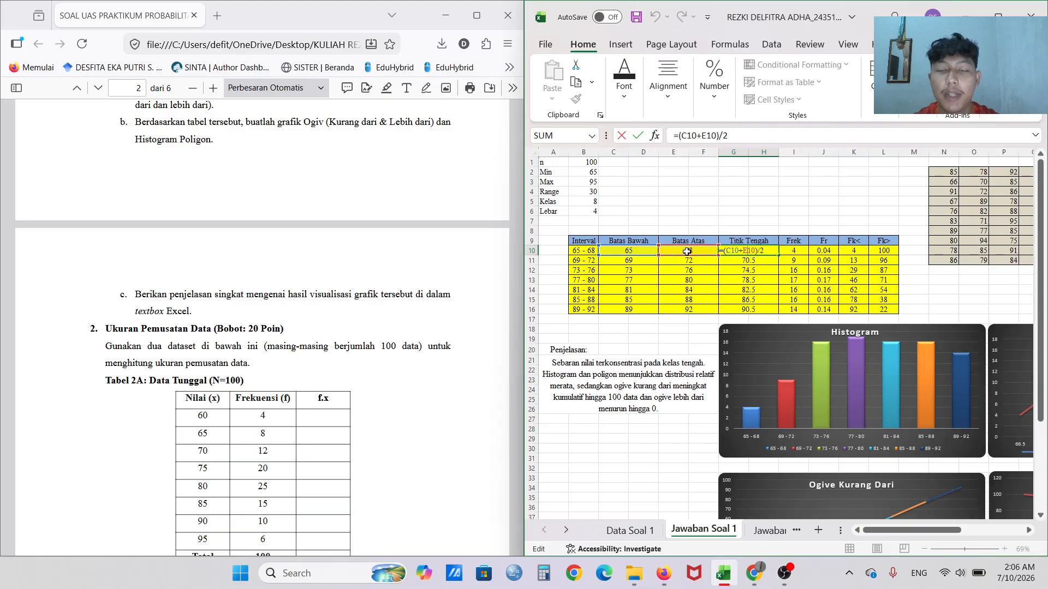
{"action": "key", "text": "Return"}
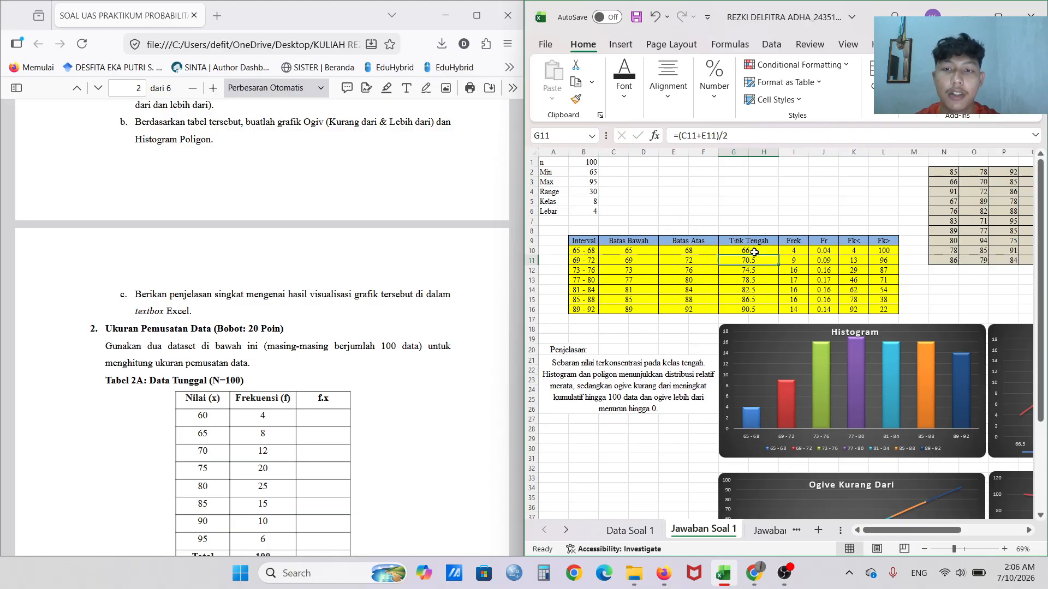
Examine the COUNTIFS formula for Frek in cell I10, including its full text and criteria, without changing it.
{"action": "double_click", "coordinate": [794, 250]}
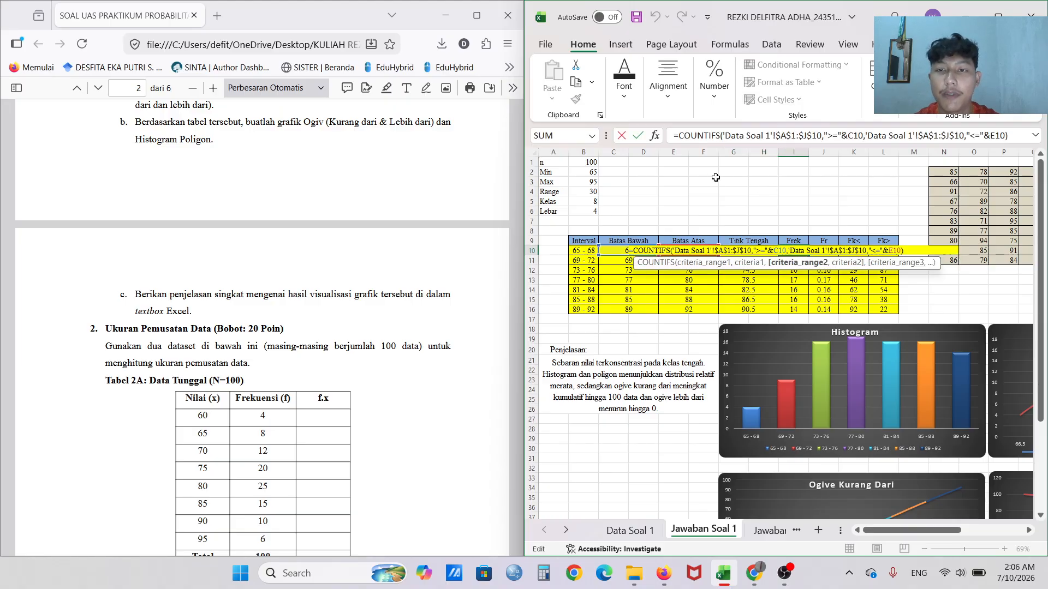
{"action": "scroll", "coordinate": [713, 178], "scroll_direction": "right", "scroll_amount": 2}
{"action": "scroll", "coordinate": [713, 178], "scroll_direction": "right", "scroll_amount": 1}
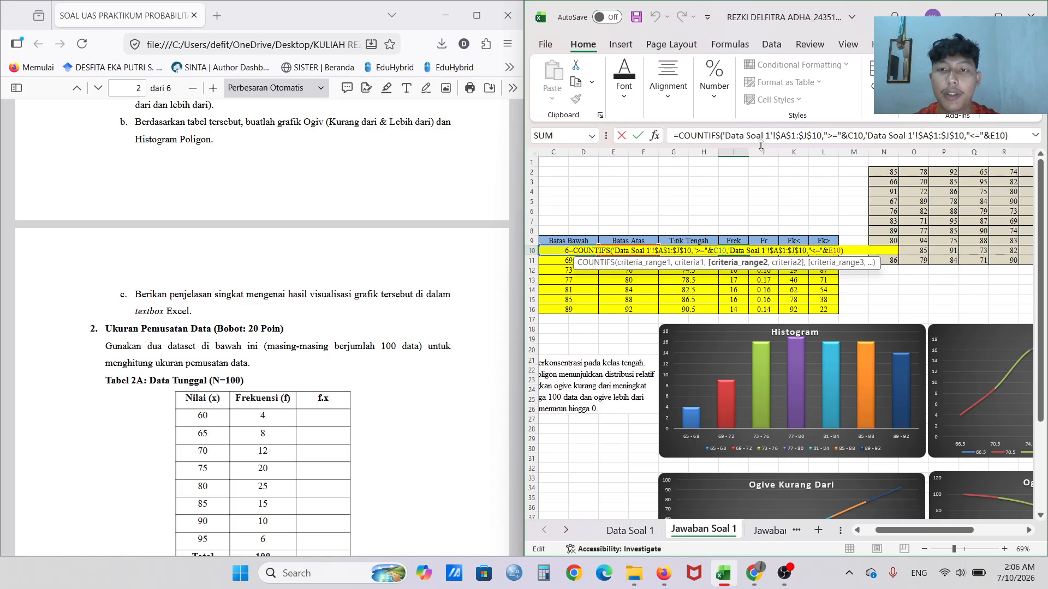
{"action": "double_click", "coordinate": [717, 137]}
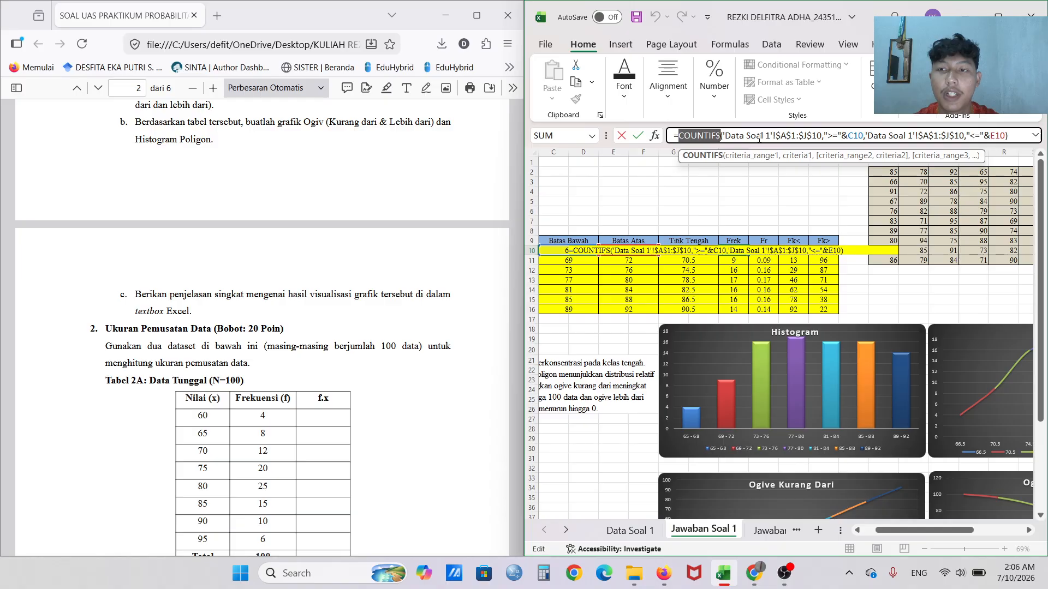
{"action": "left_click", "coordinate": [1010, 136]}
{"action": "key", "text": "shift+Home"}
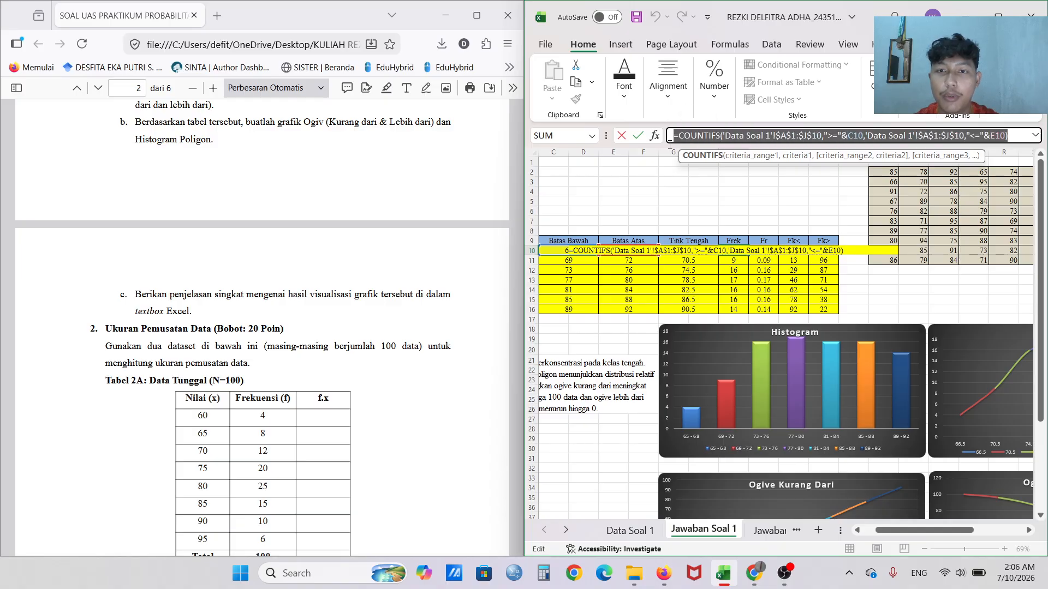
{"action": "left_click", "coordinate": [1007, 138]}
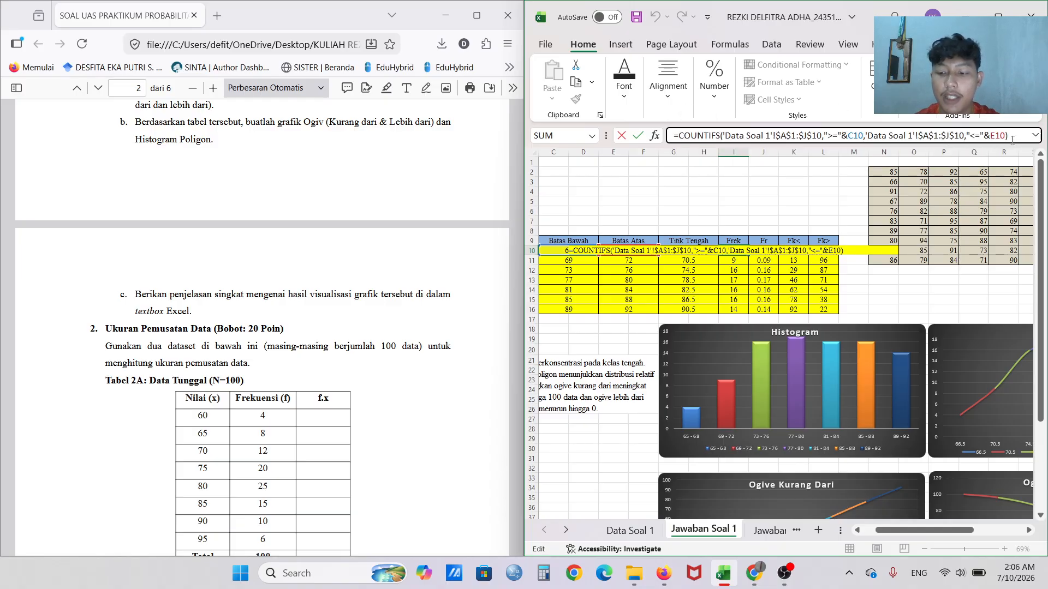
{"action": "key", "text": "Return"}
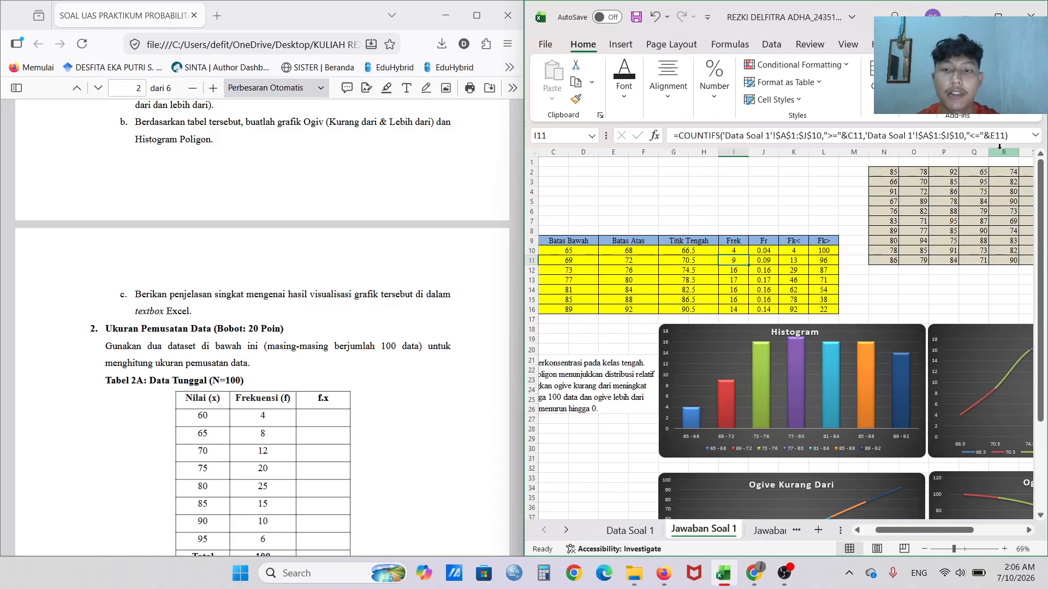
Inspect the Fr formula in cell J10 and trace its references to the class frequency and n in B1.
{"action": "left_click", "coordinate": [763, 250]}
{"action": "type", "text": "=I10/$B$1"}
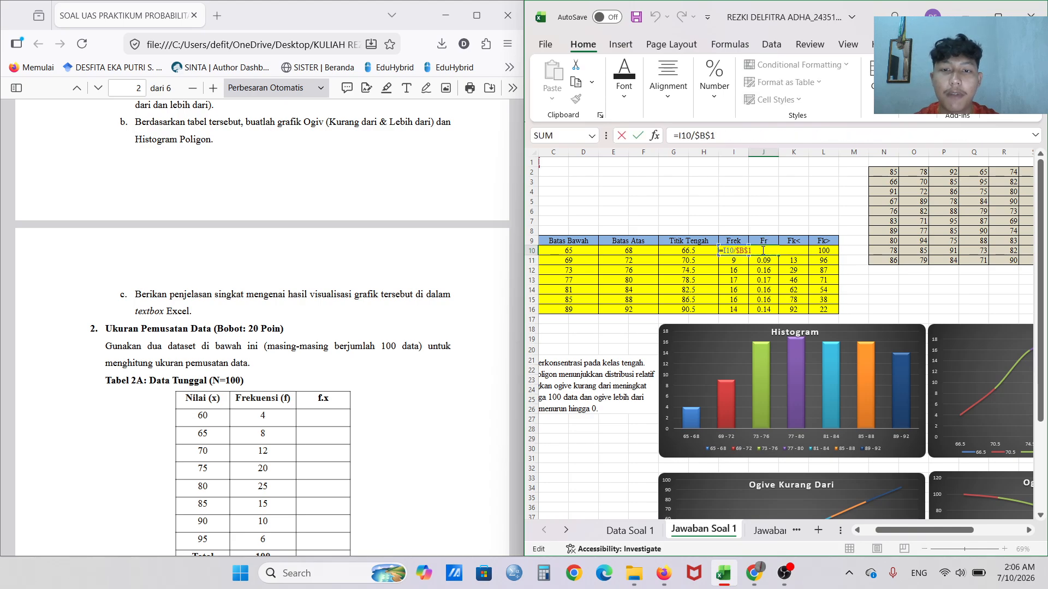
{"action": "scroll", "coordinate": [702, 226], "scroll_direction": "left", "scroll_amount": 2}
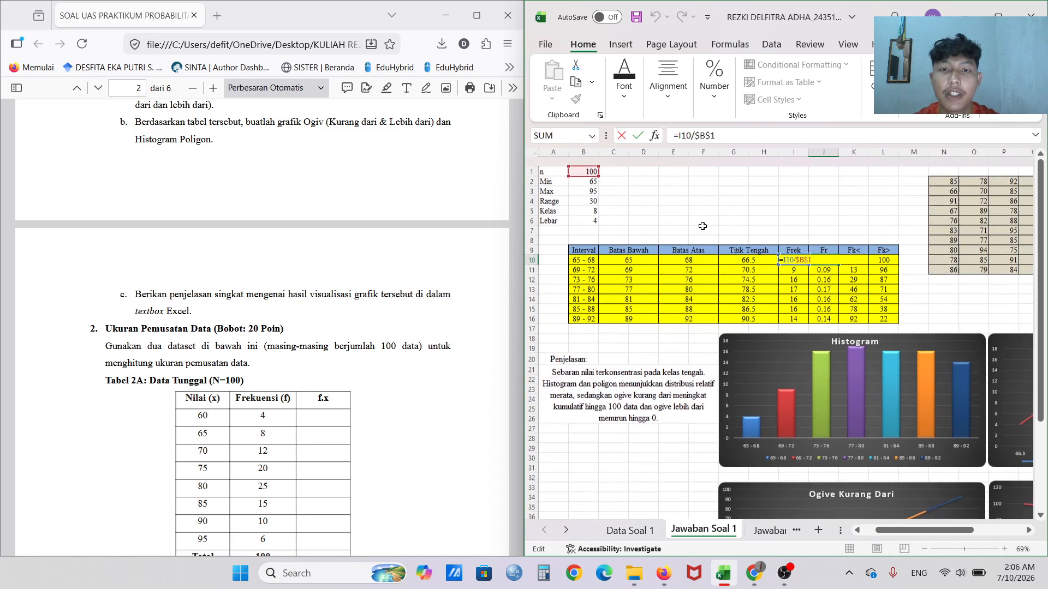
{"action": "scroll", "coordinate": [703, 226], "scroll_direction": "down", "scroll_amount": 1}
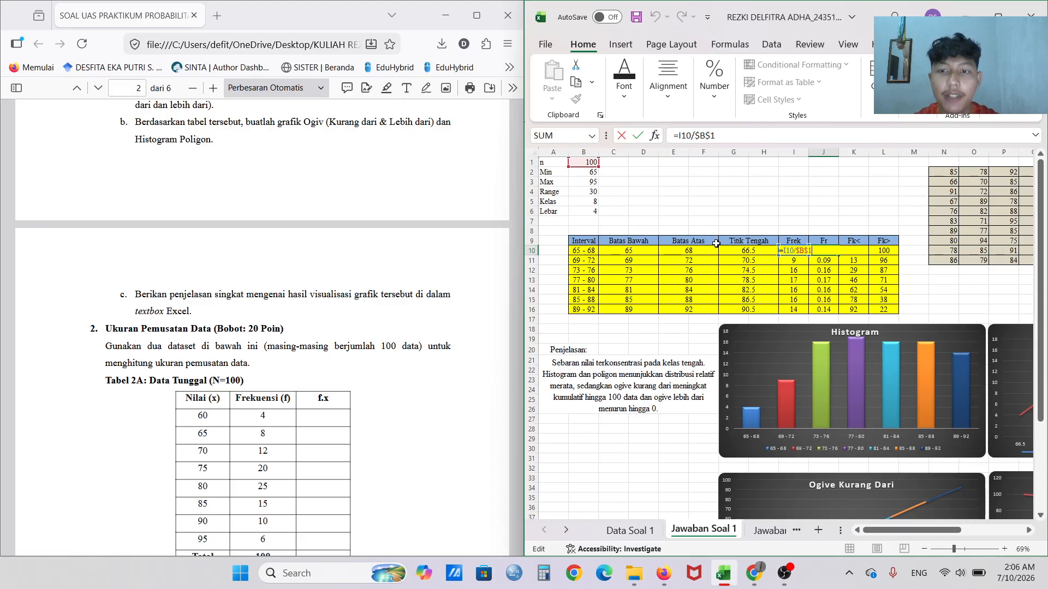
{"action": "scroll", "coordinate": [785, 252], "scroll_direction": "right", "scroll_amount": 5}
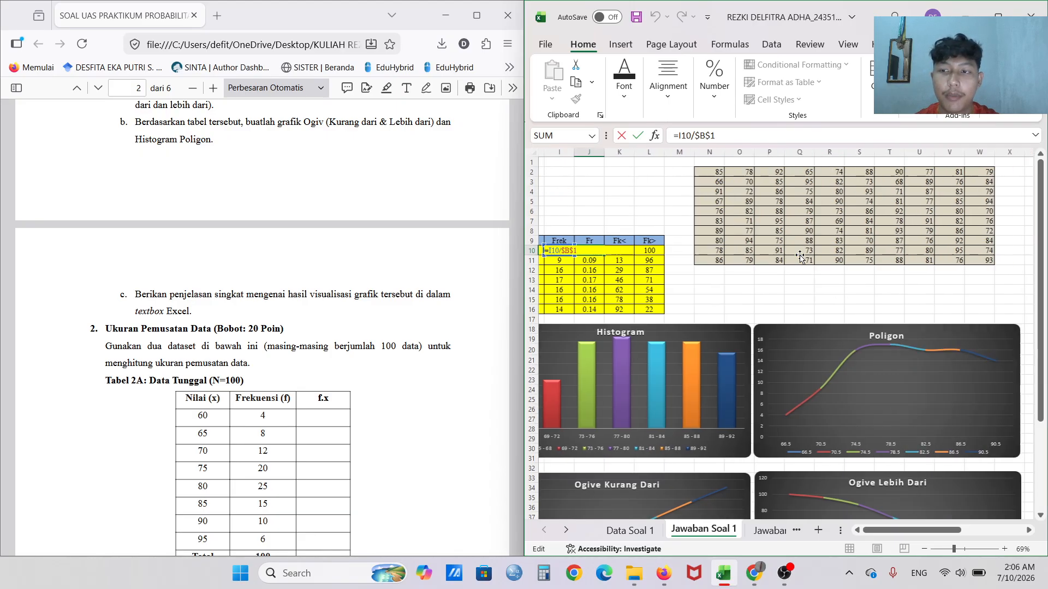
{"action": "scroll", "coordinate": [798, 256], "scroll_direction": "left", "scroll_amount": 5}
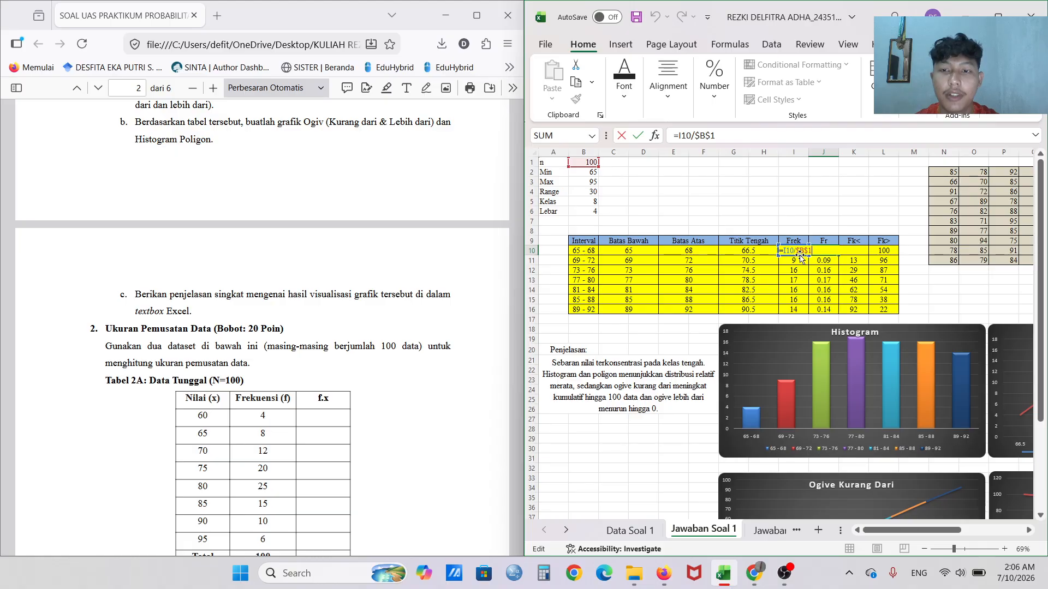
{"action": "key", "text": "Return"}
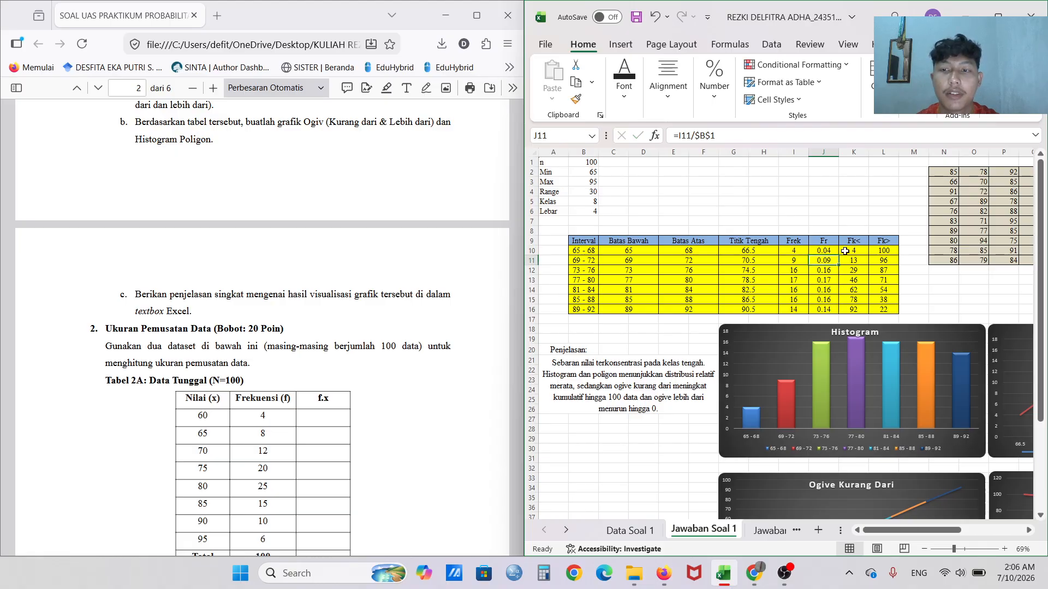
Inspect the cumulative Fk< formulas for the first three classes in cells K10, K11 and K12.
{"action": "left_click", "coordinate": [854, 252]}
{"action": "type", "text": "=I10"}
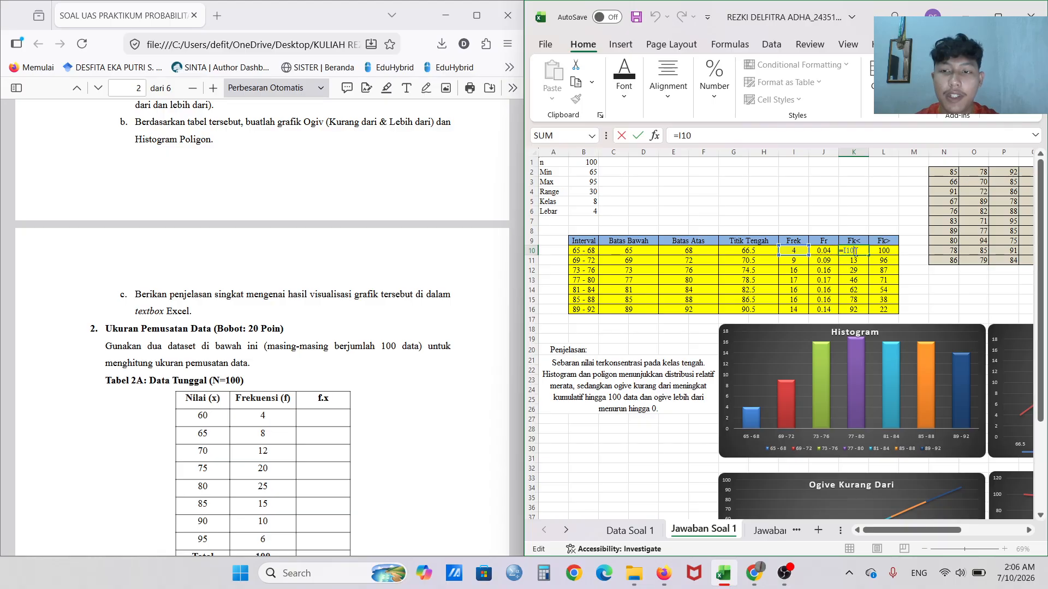
{"action": "key", "text": "Return"}
{"action": "double_click", "coordinate": [853, 260]}
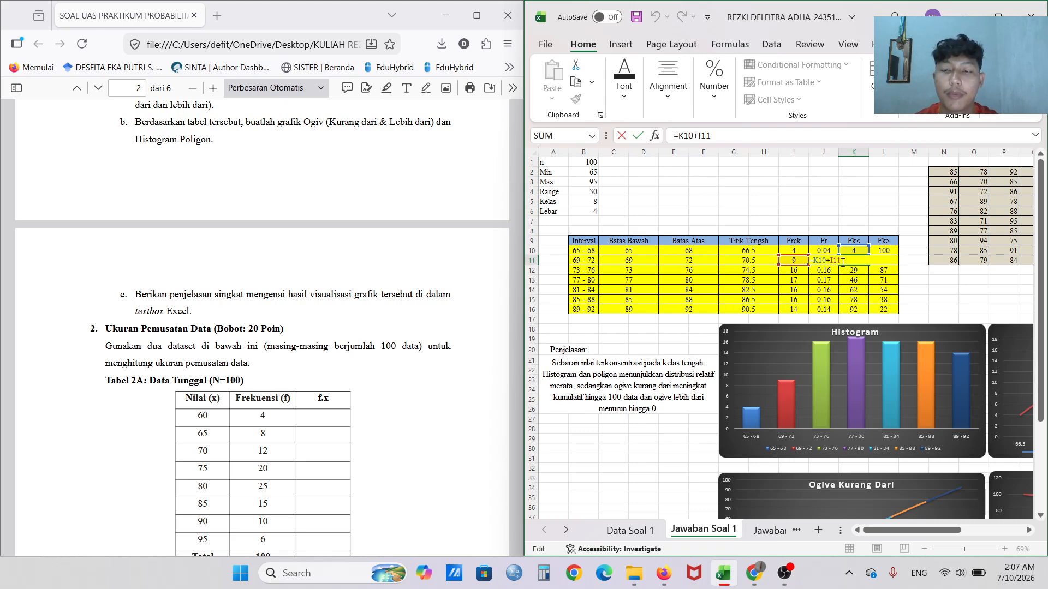
{"action": "key", "text": "Return"}
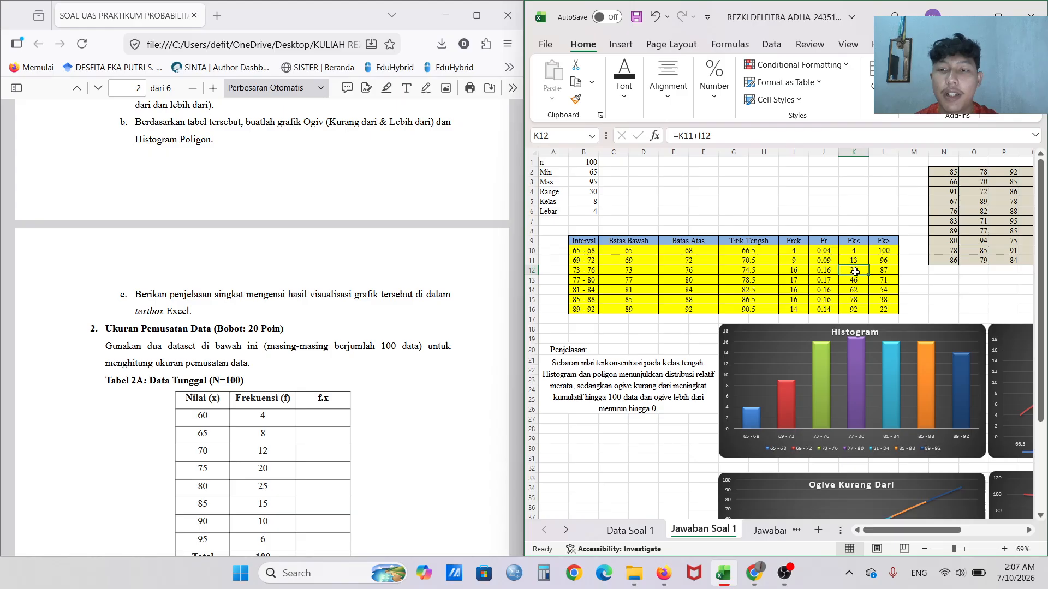
{"action": "double_click", "coordinate": [854, 271]}
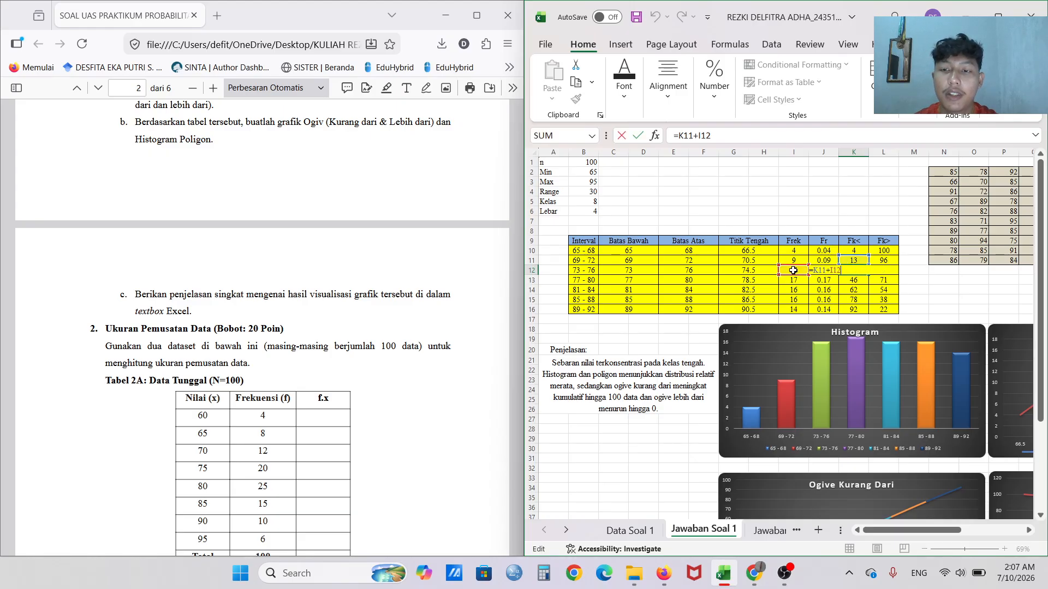
{"action": "key", "text": "Return"}
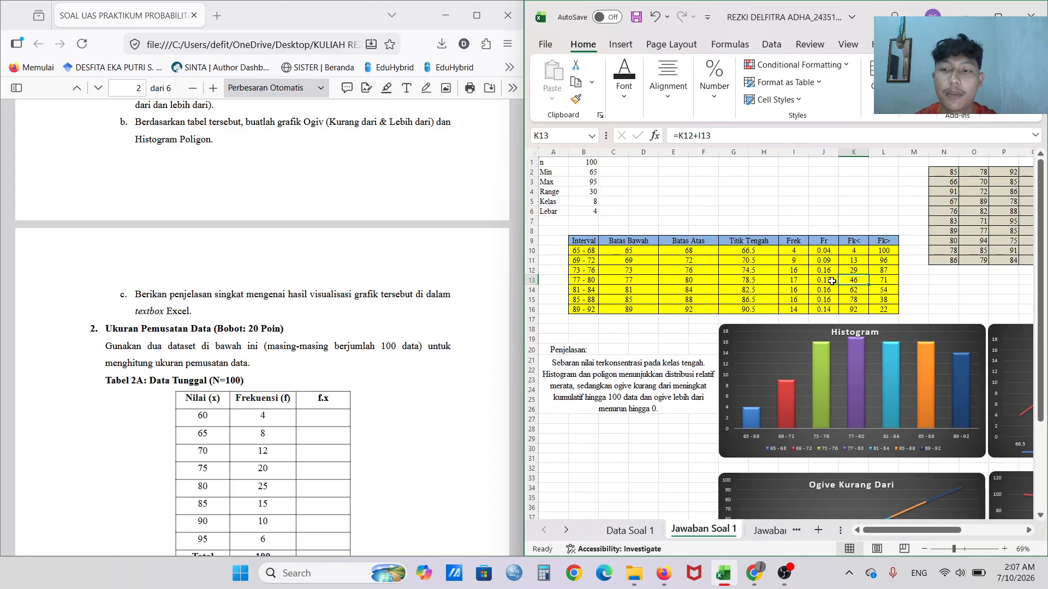
Inspect the Fk> formulas with IF and ROW for the first two classes in cells L10 and L11.
{"action": "double_click", "coordinate": [885, 250]}
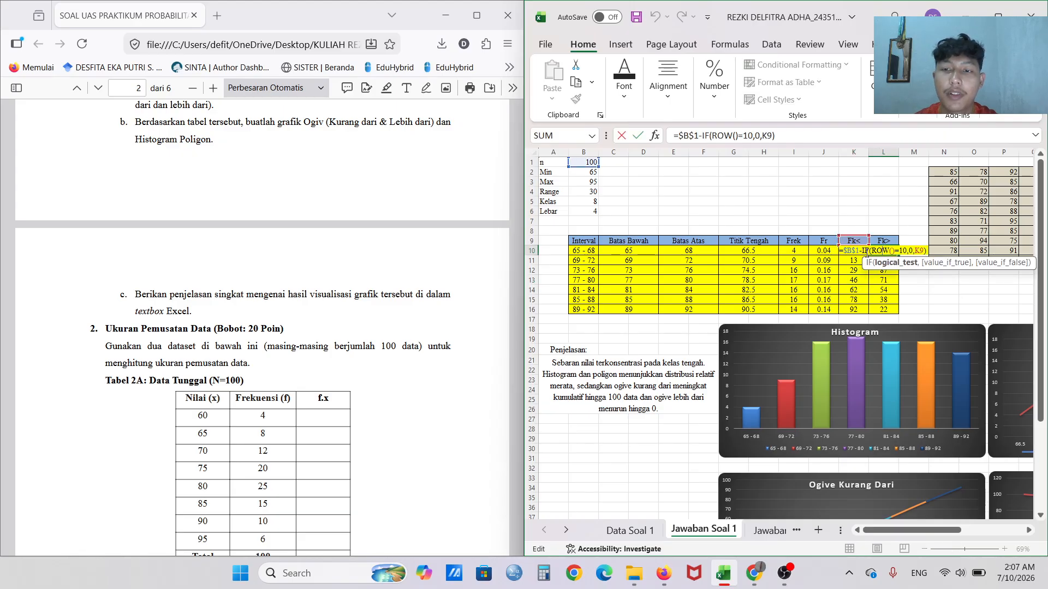
{"action": "key", "text": "Return"}
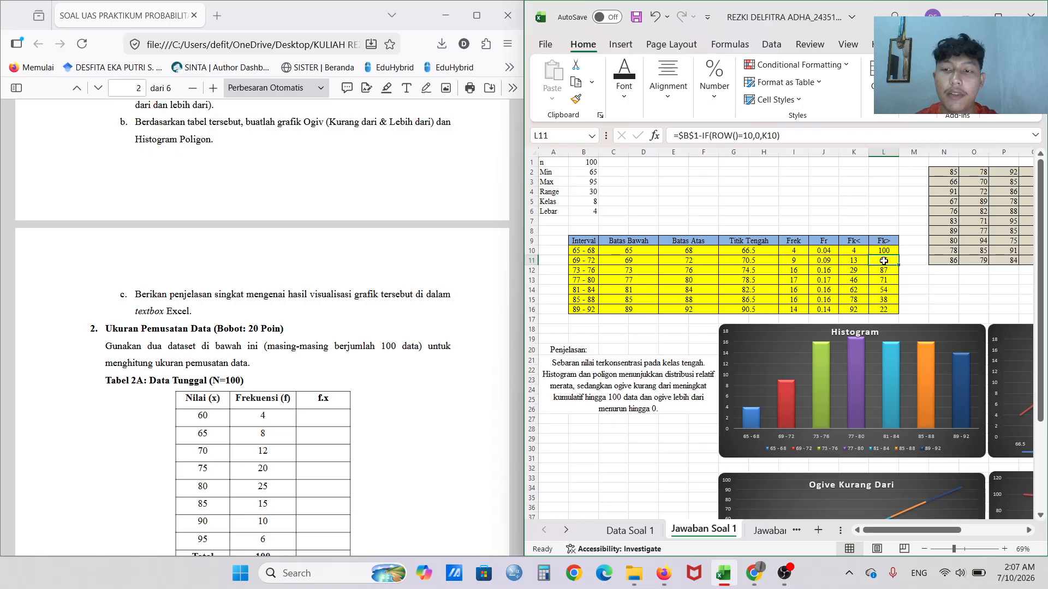
{"action": "double_click", "coordinate": [884, 260]}
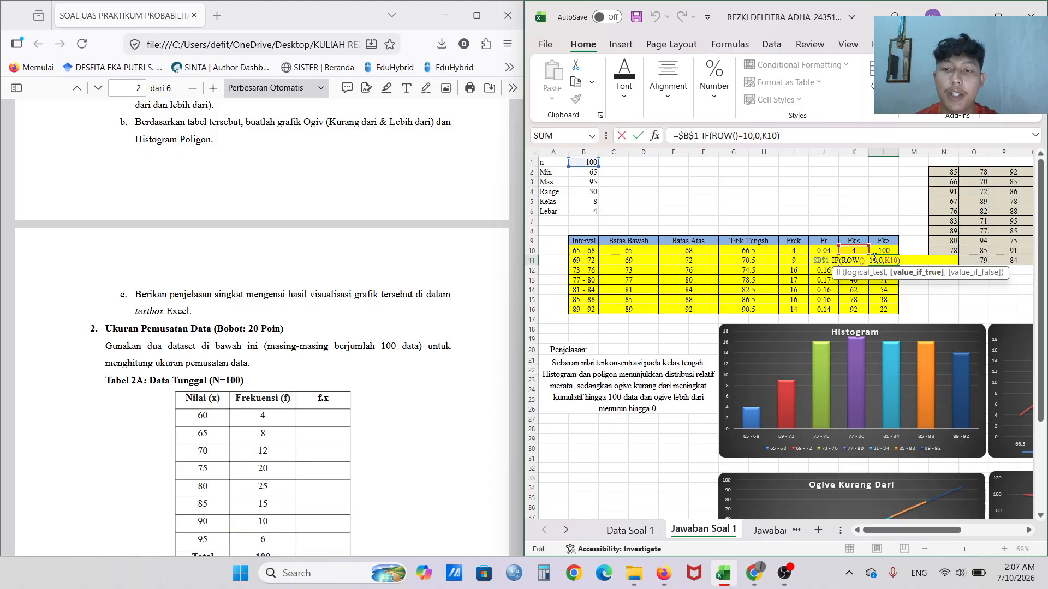
{"action": "key", "text": "Return"}
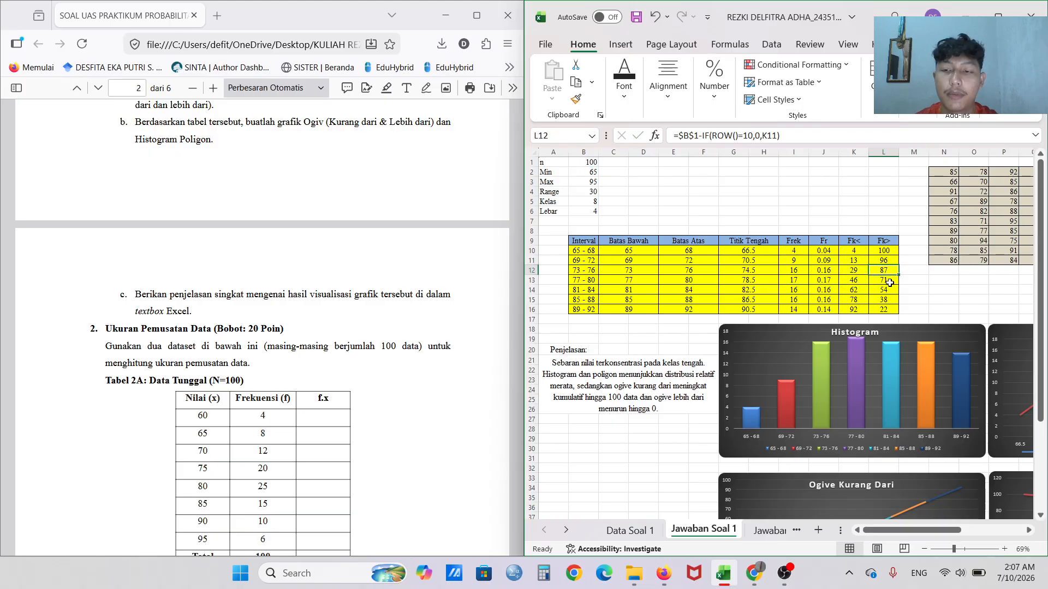
Review the Histogram chart and recheck the Fr formulas in J11 and J10 and the Frek formula in I10.
{"action": "scroll", "coordinate": [814, 317], "scroll_direction": "down", "scroll_amount": 3}
{"action": "scroll", "coordinate": [802, 322], "scroll_direction": "right", "scroll_amount": 1}
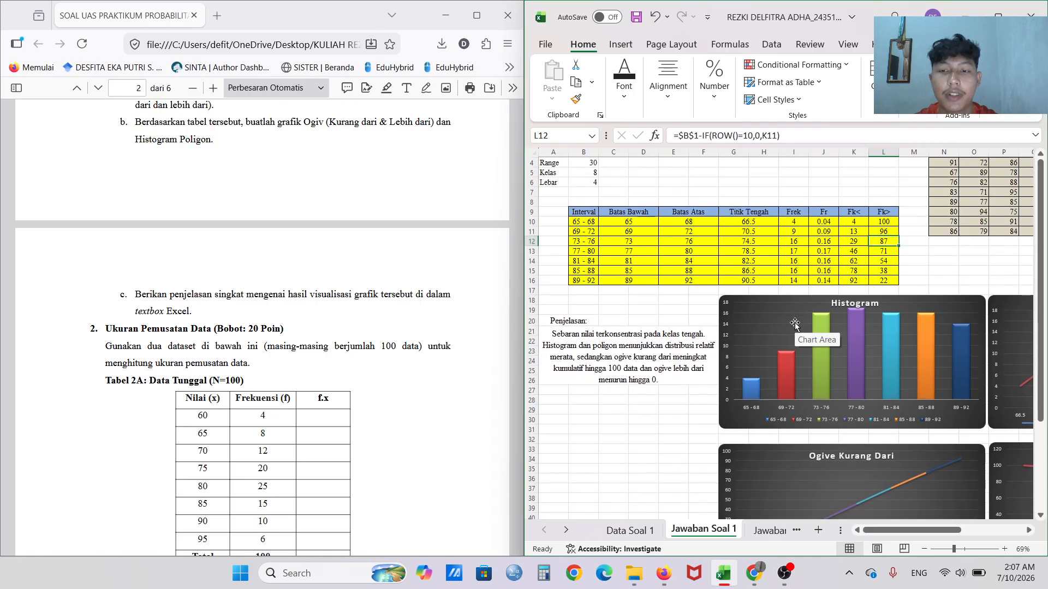
{"action": "scroll", "coordinate": [795, 322], "scroll_direction": "right", "scroll_amount": 1}
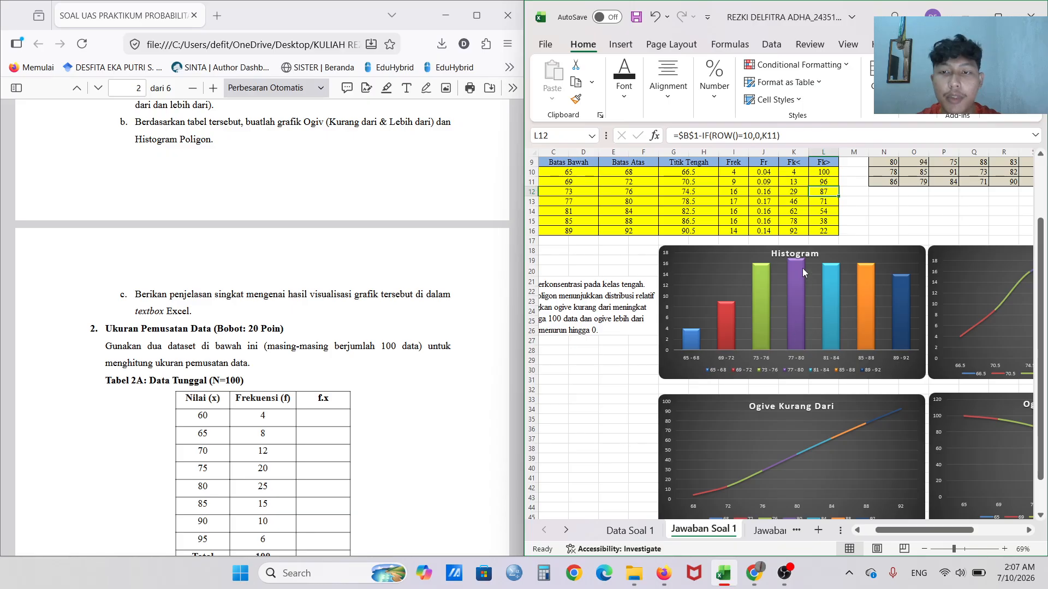
{"action": "scroll", "coordinate": [802, 267], "scroll_direction": "up", "scroll_amount": 3}
{"action": "left_click", "coordinate": [766, 250]}
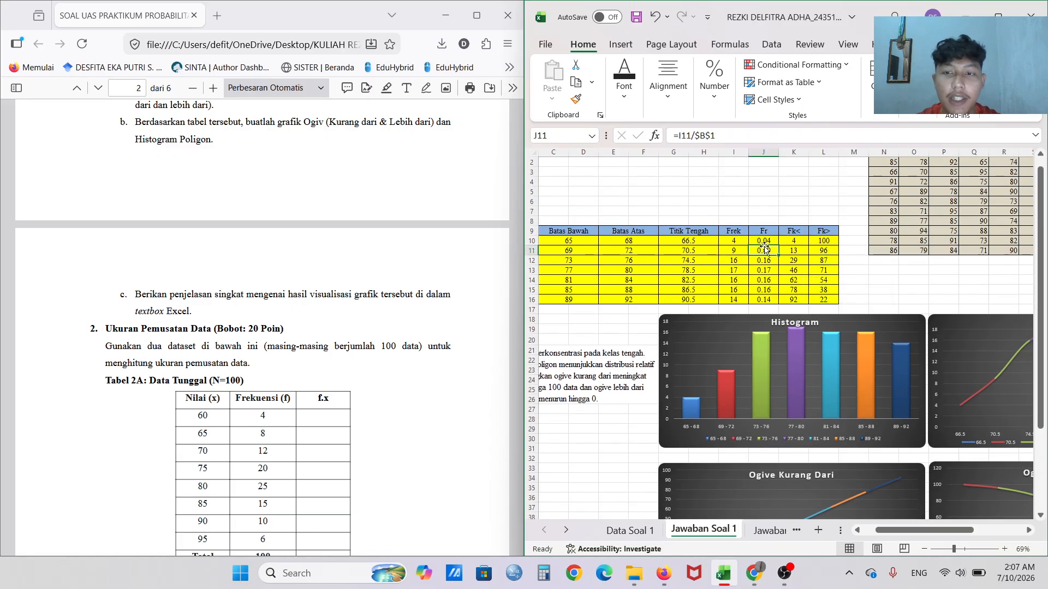
{"action": "left_click", "coordinate": [762, 241]}
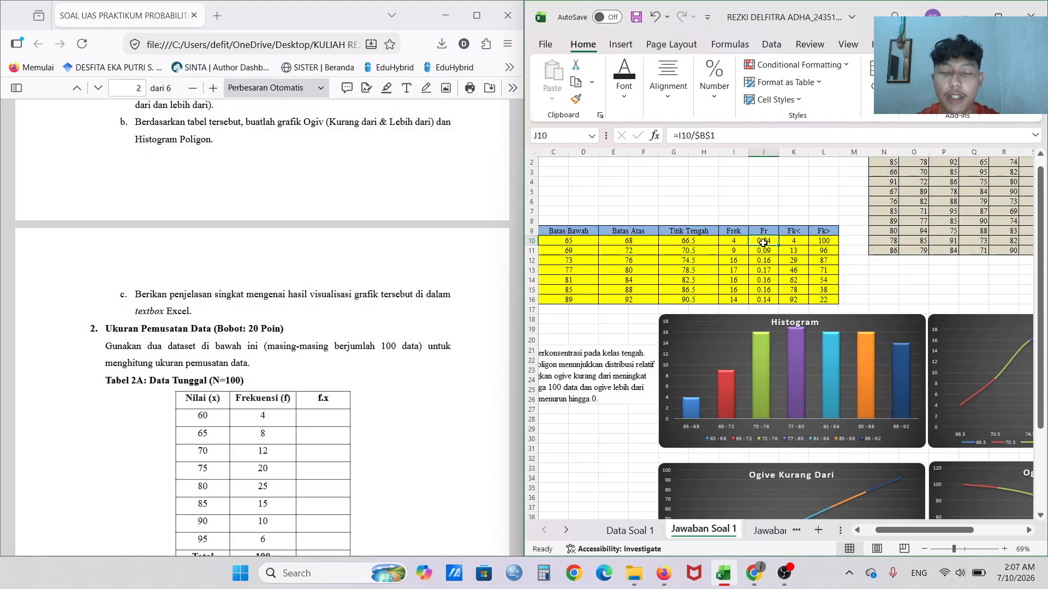
{"action": "left_click", "coordinate": [733, 242]}
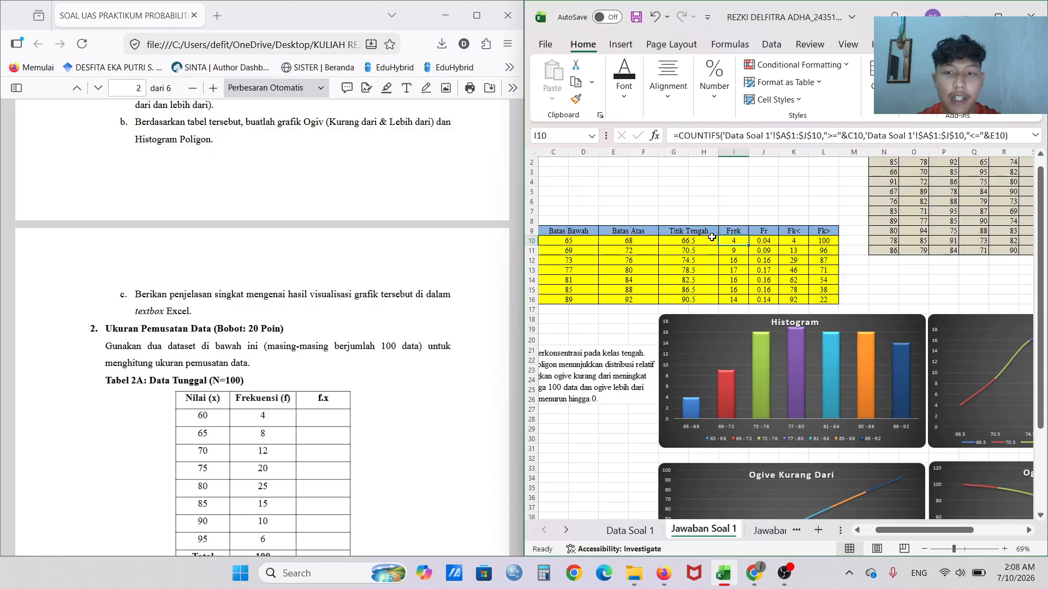
Inspect the first-class formulas for Titik Tengah in G10, Fk< in K10 and Fk> in L10, plus the last Fk> cell, L16.
{"action": "left_click", "coordinate": [689, 240]}
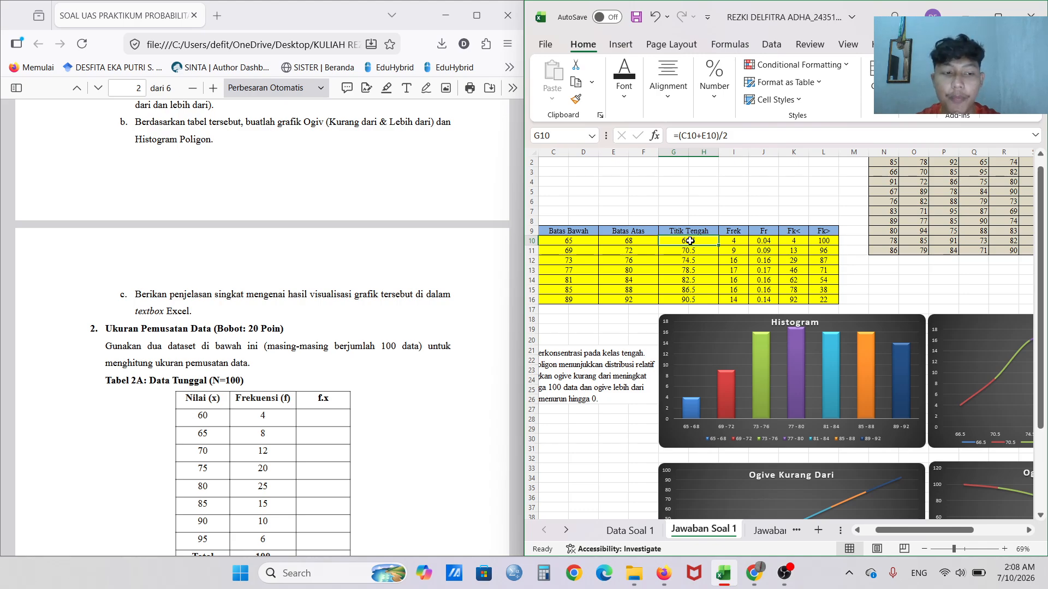
{"action": "left_click", "coordinate": [796, 240]}
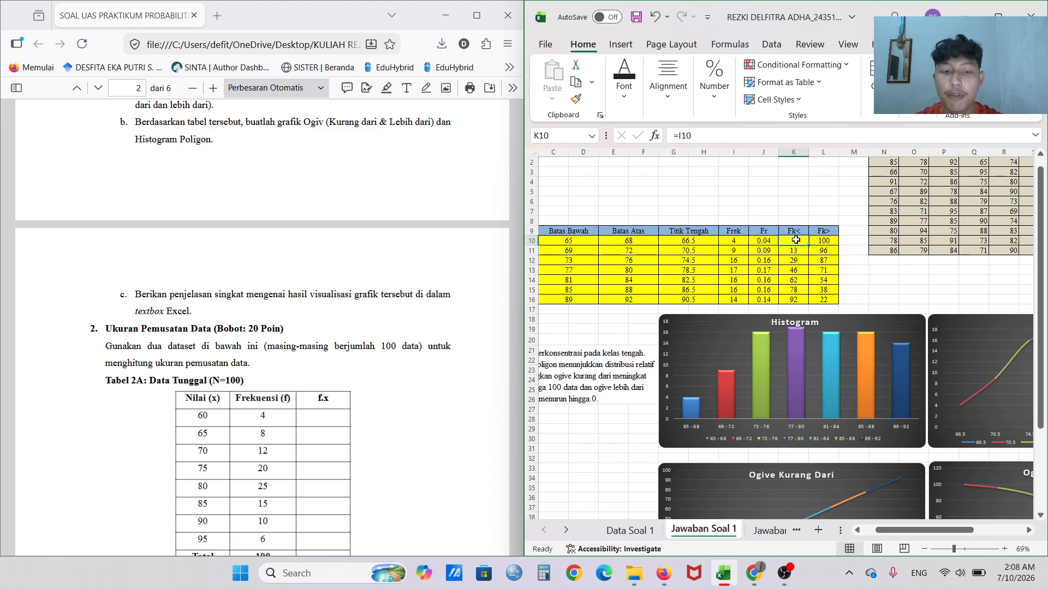
{"action": "left_click", "coordinate": [824, 240]}
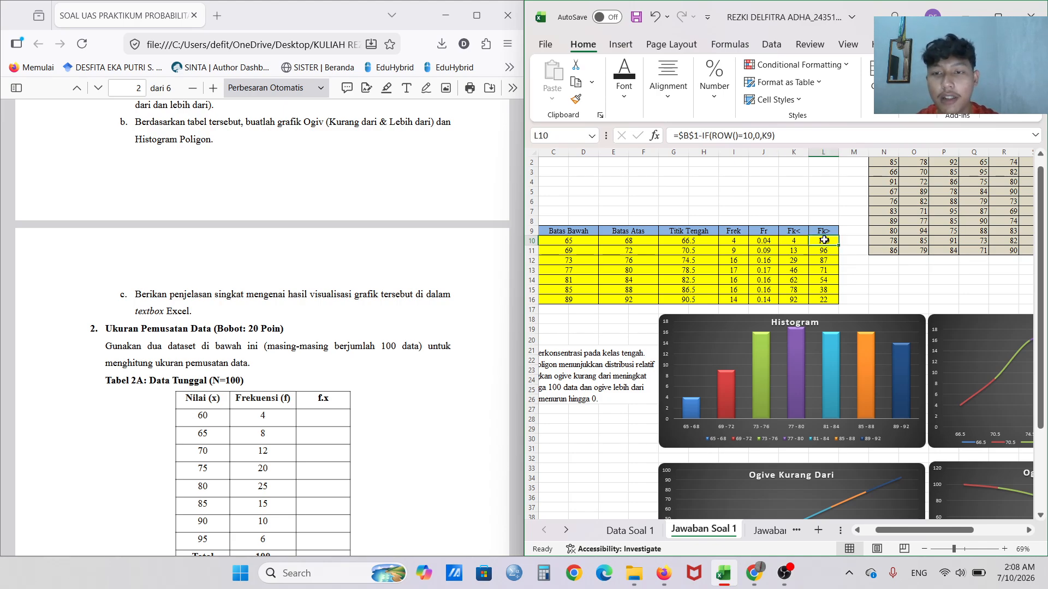
{"action": "left_click", "coordinate": [825, 300]}
{"action": "left_click", "coordinate": [850, 300]}
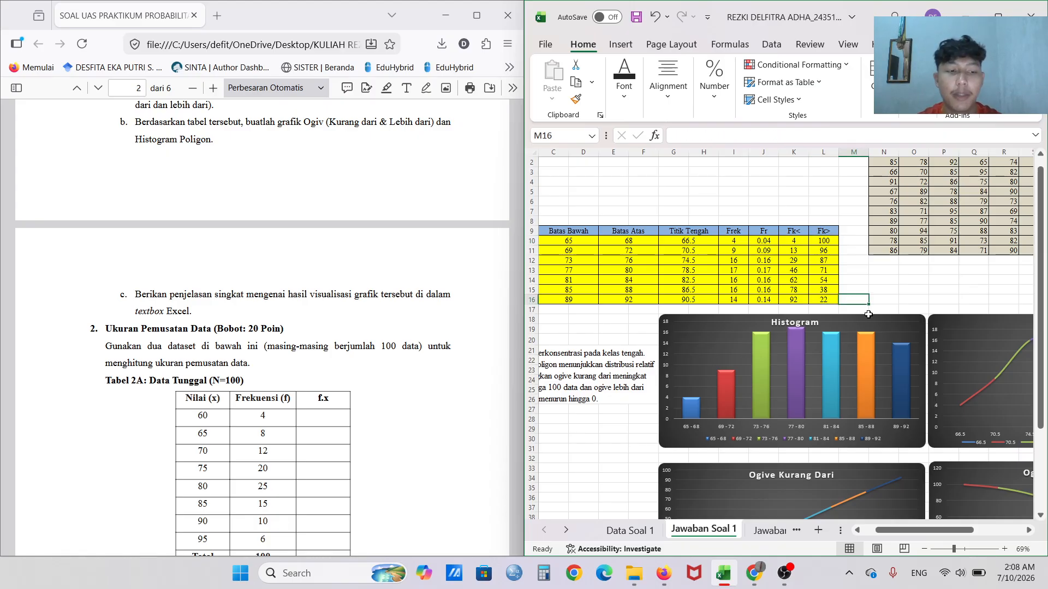
Examine the Histogram chart and its Frek source range, and compare it with question 1b in the exam PDF.
{"action": "left_click", "coordinate": [819, 367]}
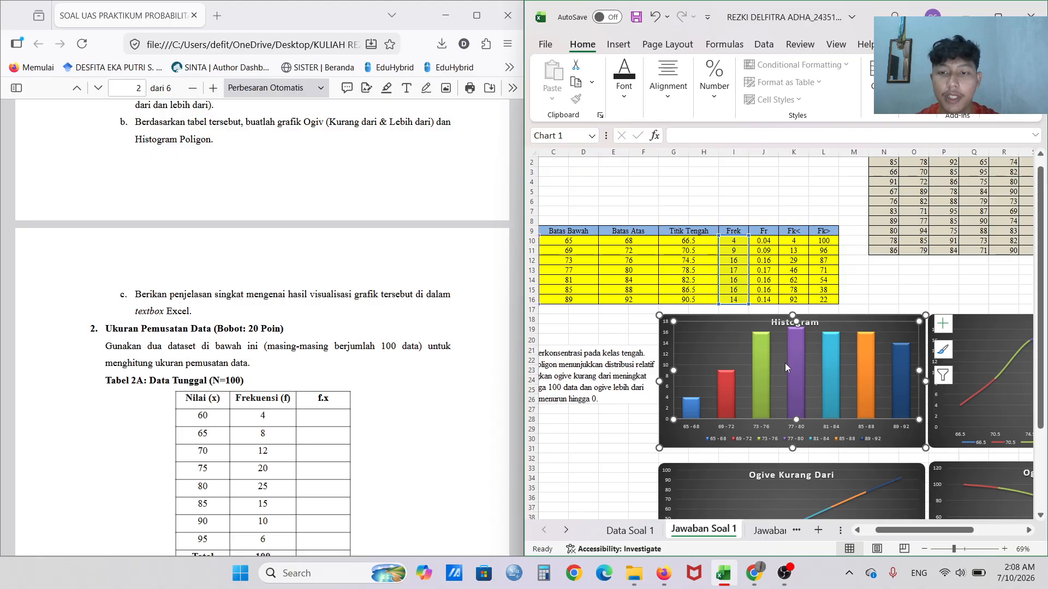
{"action": "scroll", "coordinate": [785, 362], "scroll_direction": "down", "scroll_amount": 1}
{"action": "left_click", "coordinate": [691, 406]}
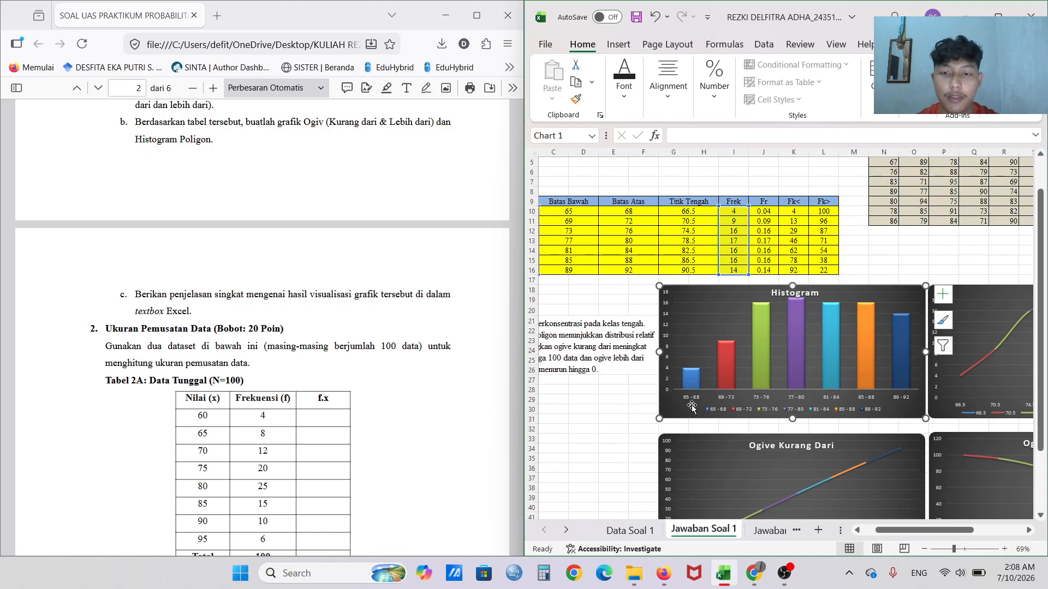
{"action": "scroll", "coordinate": [692, 406], "scroll_direction": "down", "scroll_amount": 1}
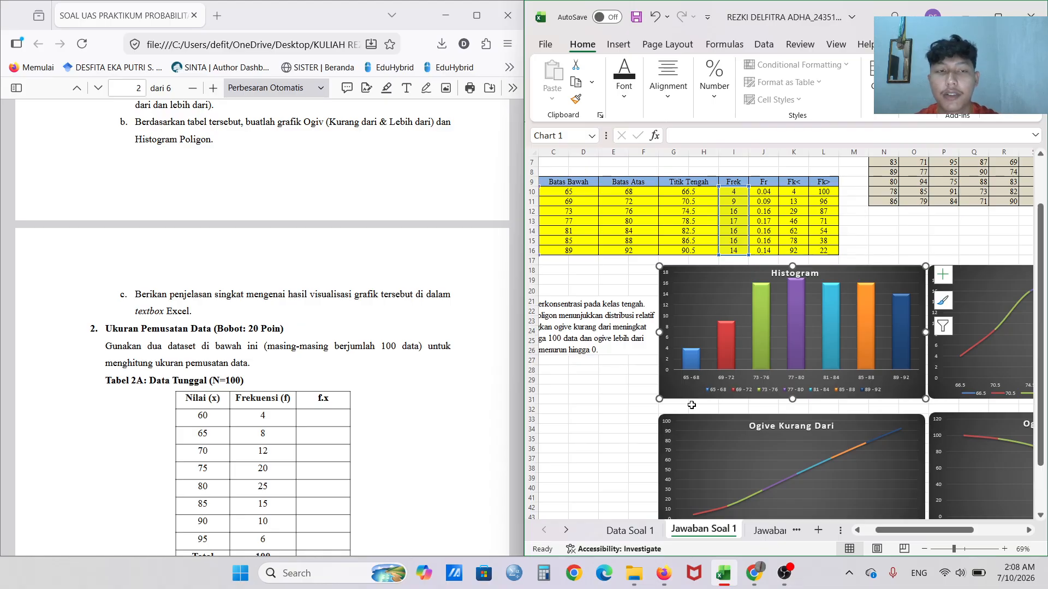
{"action": "scroll", "coordinate": [380, 338], "scroll_direction": "up", "scroll_amount": 4}
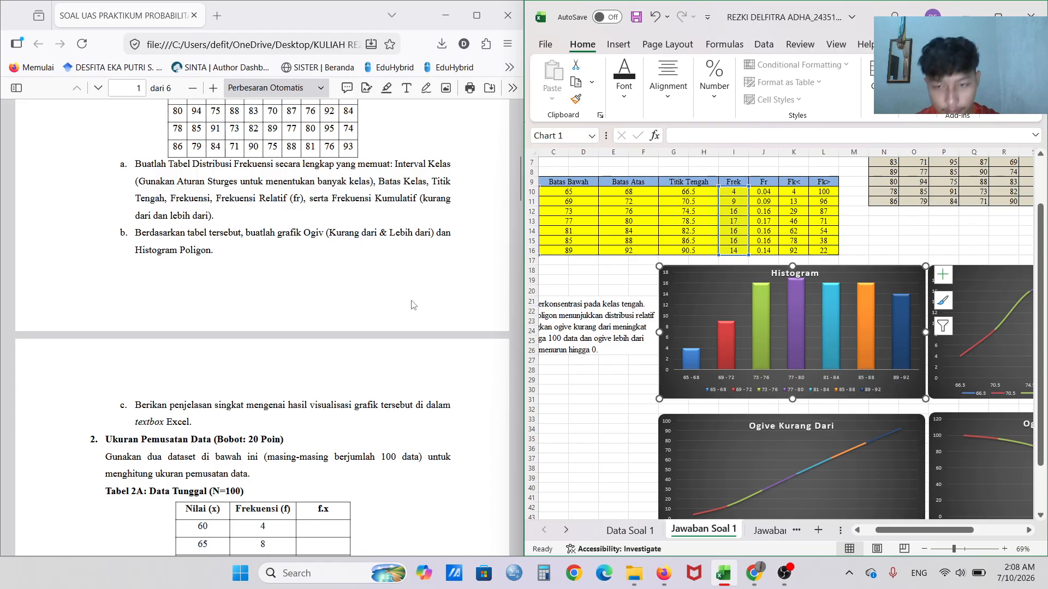
Examine the Poligon chart and the midpoint and frequency ranges it plots.
{"action": "scroll", "coordinate": [691, 322], "scroll_direction": "right", "scroll_amount": 4}
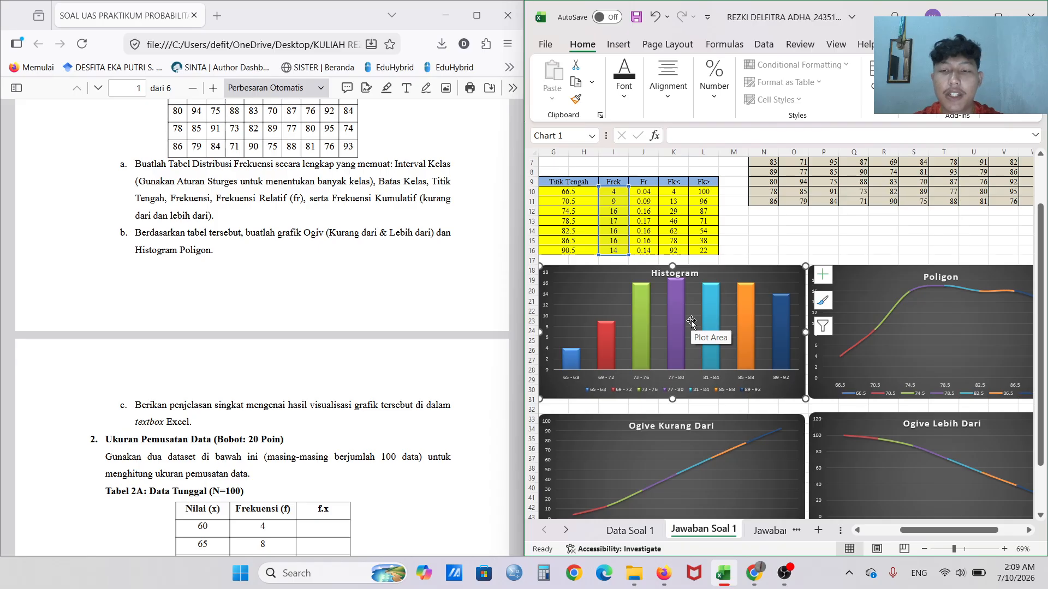
{"action": "left_click", "coordinate": [863, 274]}
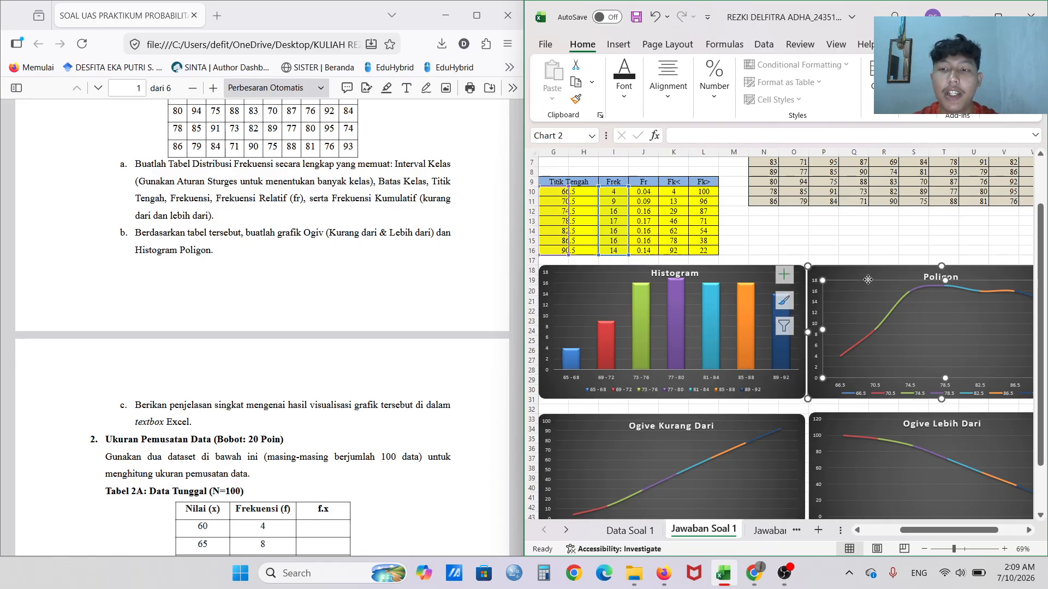
{"action": "left_click", "coordinate": [861, 274]}
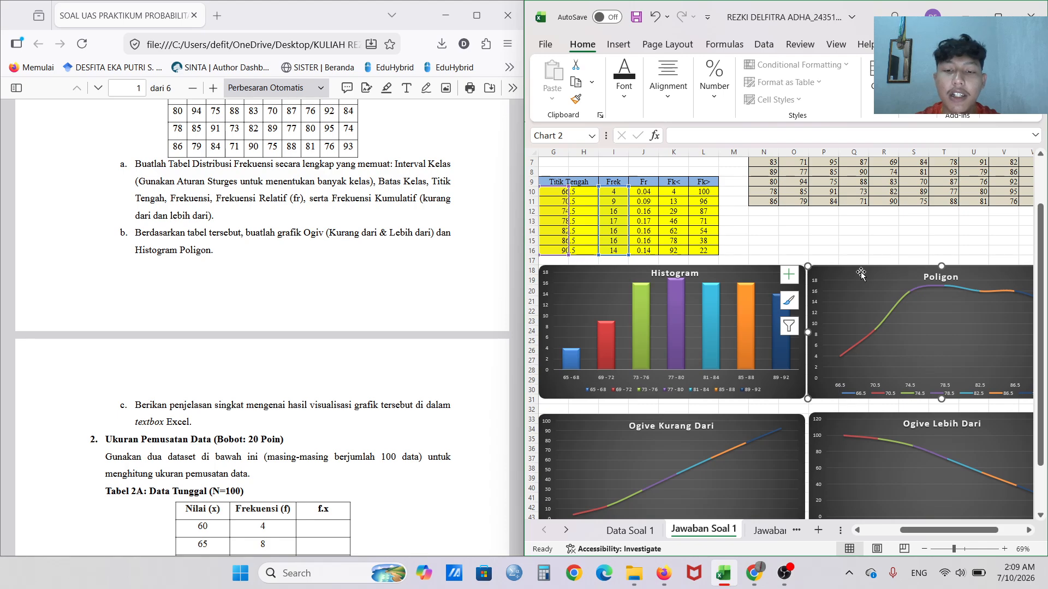
{"action": "scroll", "coordinate": [861, 274], "scroll_direction": "right", "scroll_amount": 3}
{"action": "scroll", "coordinate": [861, 273], "scroll_direction": "right", "scroll_amount": 1}
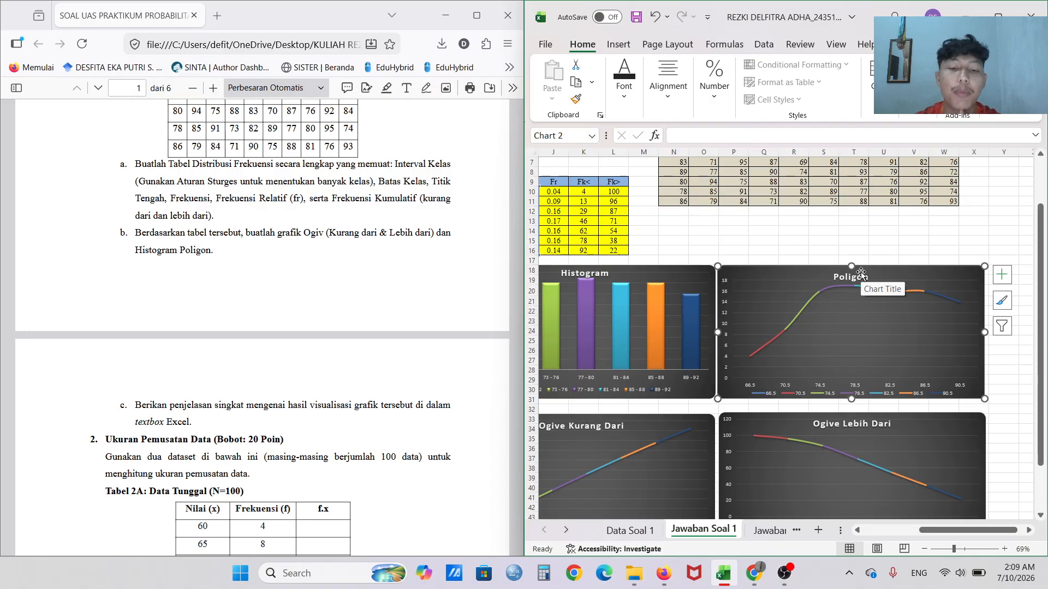
Examine the Ogive Lebih Dari chart and the Ogive Kurang Dari chart.
{"action": "scroll", "coordinate": [860, 273], "scroll_direction": "down", "scroll_amount": 5}
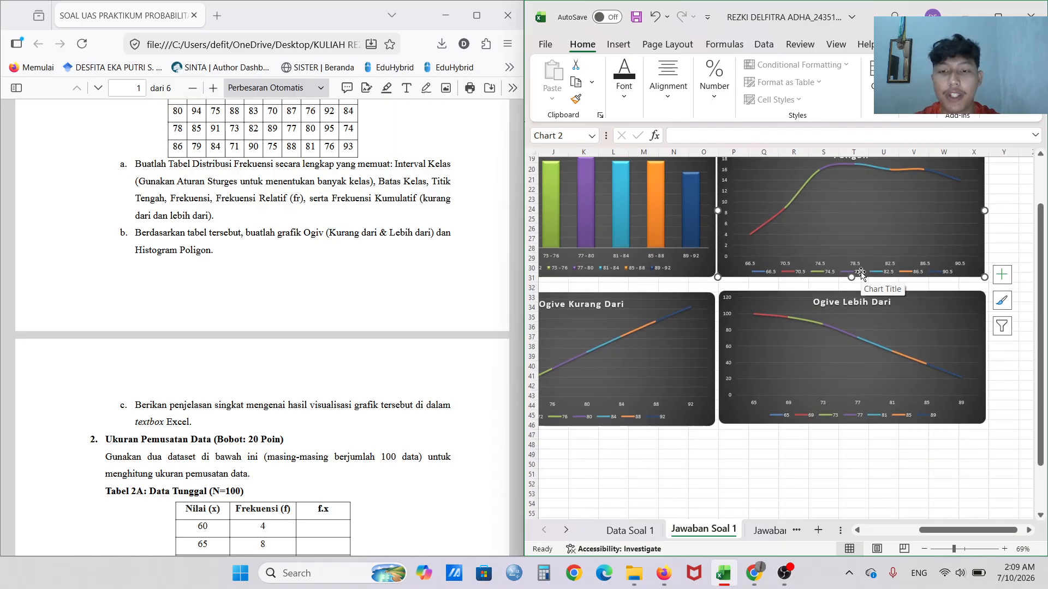
{"action": "left_click", "coordinate": [787, 274]}
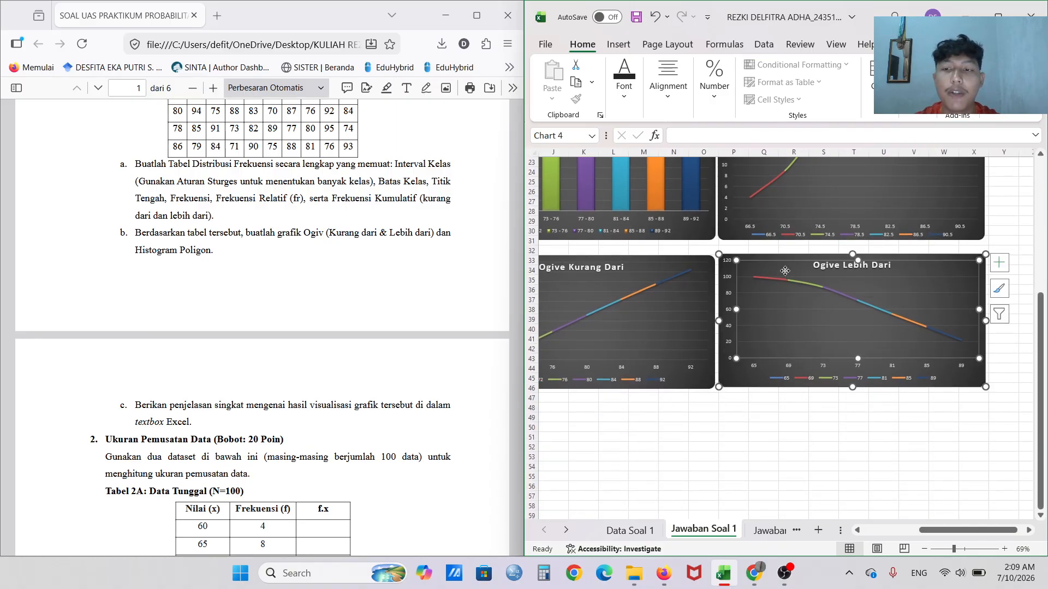
{"action": "left_click", "coordinate": [744, 378]}
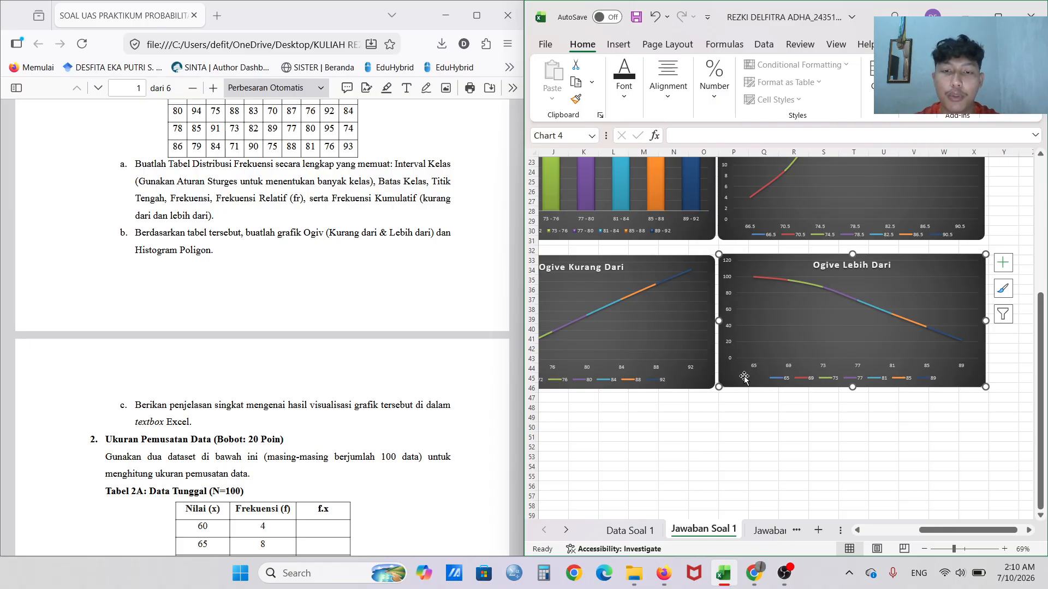
{"action": "scroll", "coordinate": [702, 372], "scroll_direction": "left", "scroll_amount": 3}
{"action": "left_click", "coordinate": [702, 372]}
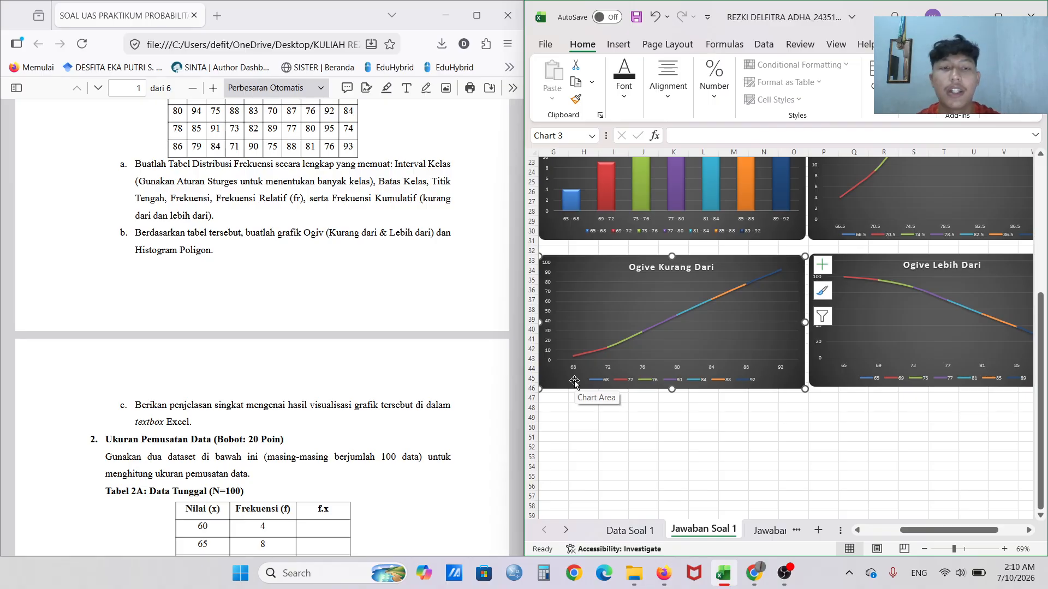
Read question 1c in the exam PDF and the Penjelasan text beside the Histogram chart.
{"action": "scroll", "coordinate": [417, 327], "scroll_direction": "down", "scroll_amount": 2}
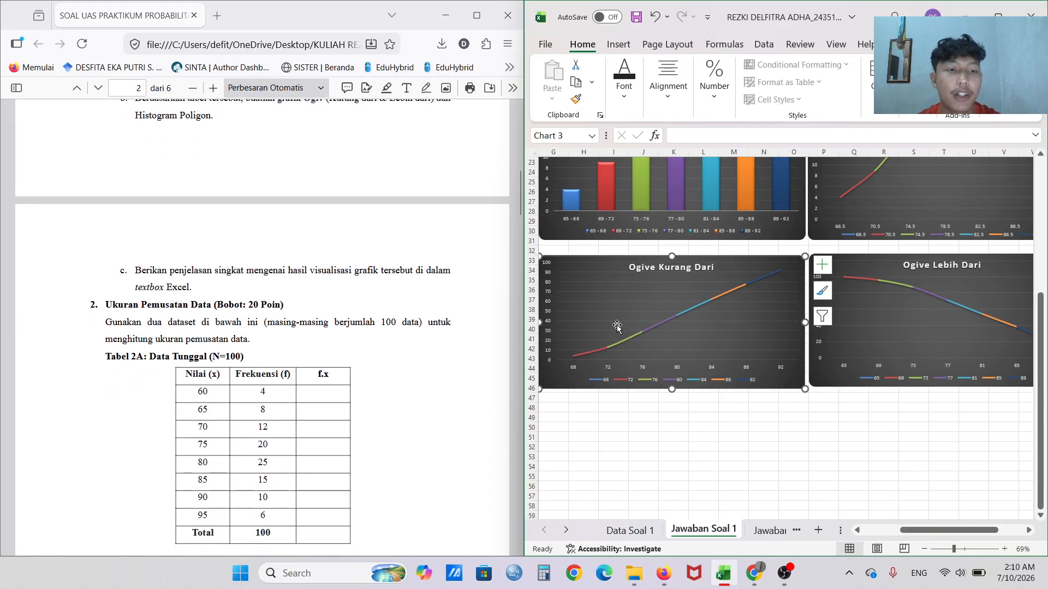
{"action": "scroll", "coordinate": [622, 327], "scroll_direction": "left", "scroll_amount": 3}
{"action": "scroll", "coordinate": [630, 326], "scroll_direction": "up", "scroll_amount": 3}
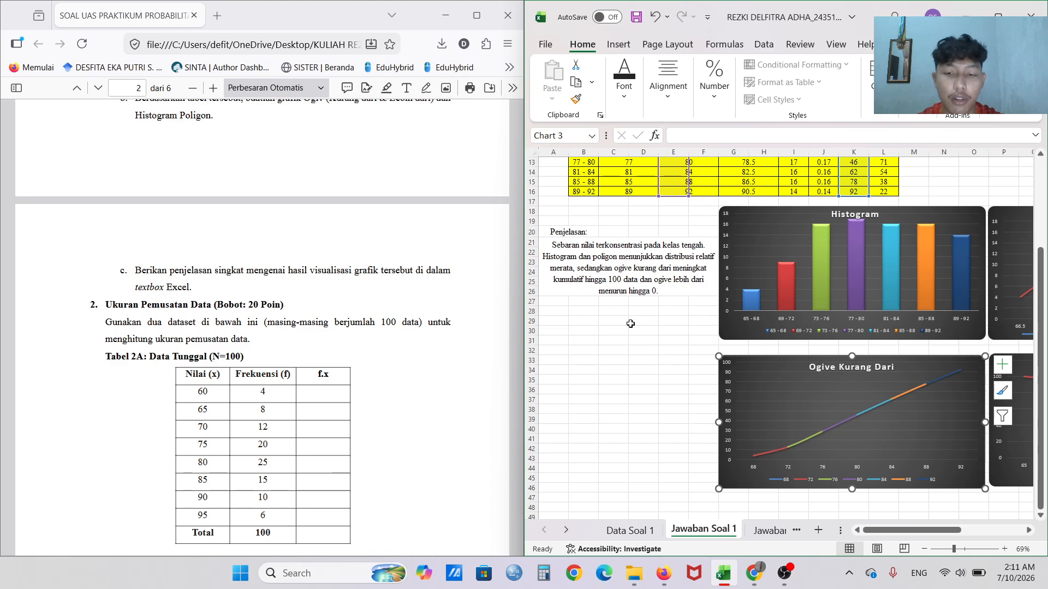
Open the Jawaban Soal 2 sheet and read question 2 in the exam PDF, including Tabel 2A, Tabel 2B and parts a to c.
{"action": "left_click", "coordinate": [769, 530]}
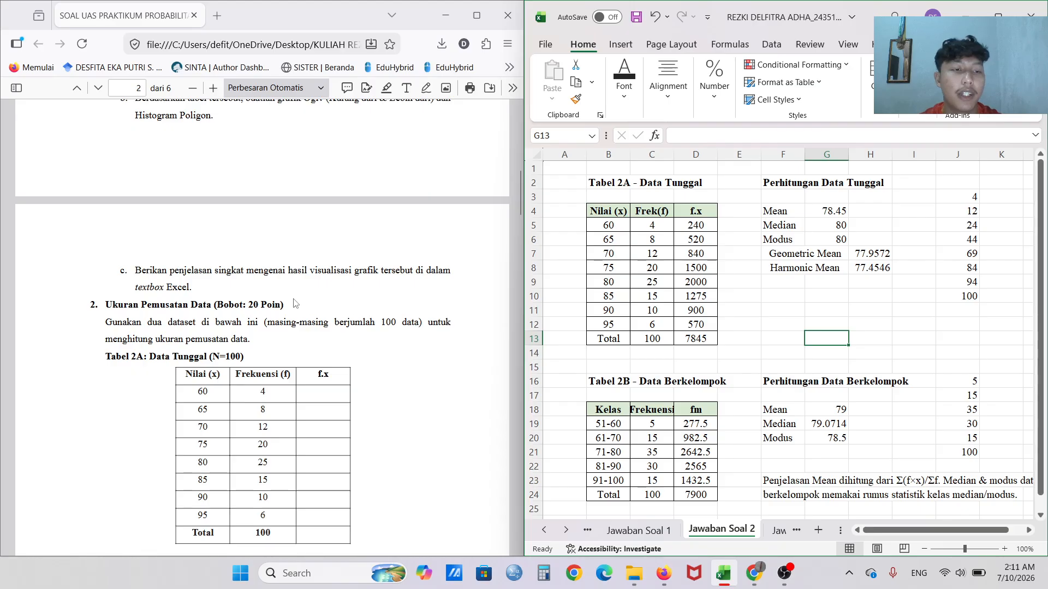
{"action": "scroll", "coordinate": [295, 303], "scroll_direction": "down", "scroll_amount": 3}
{"action": "scroll", "coordinate": [296, 303], "scroll_direction": "down", "scroll_amount": 1}
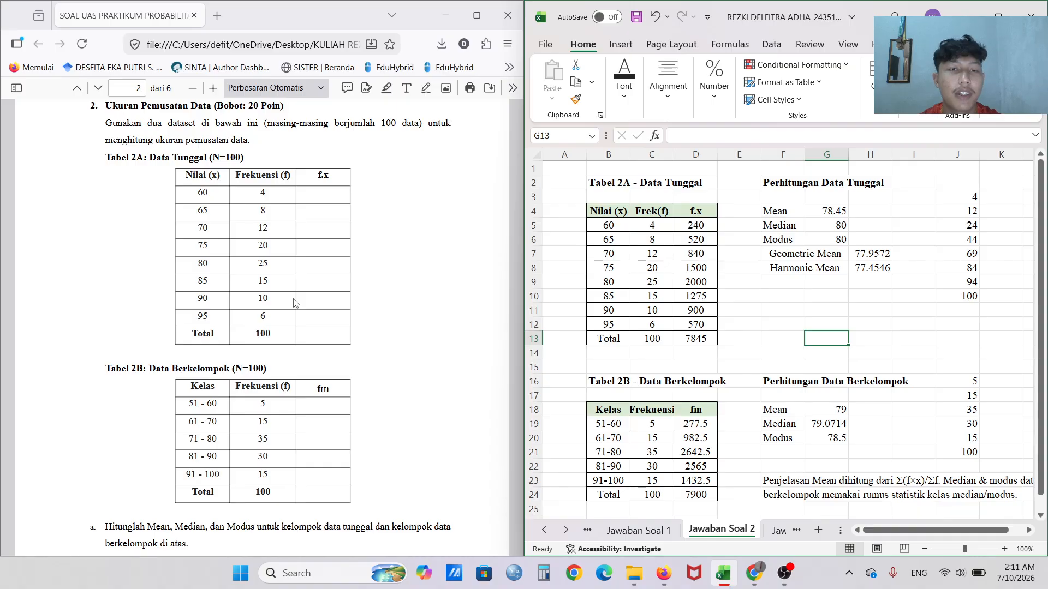
{"action": "scroll", "coordinate": [294, 304], "scroll_direction": "down", "scroll_amount": 1}
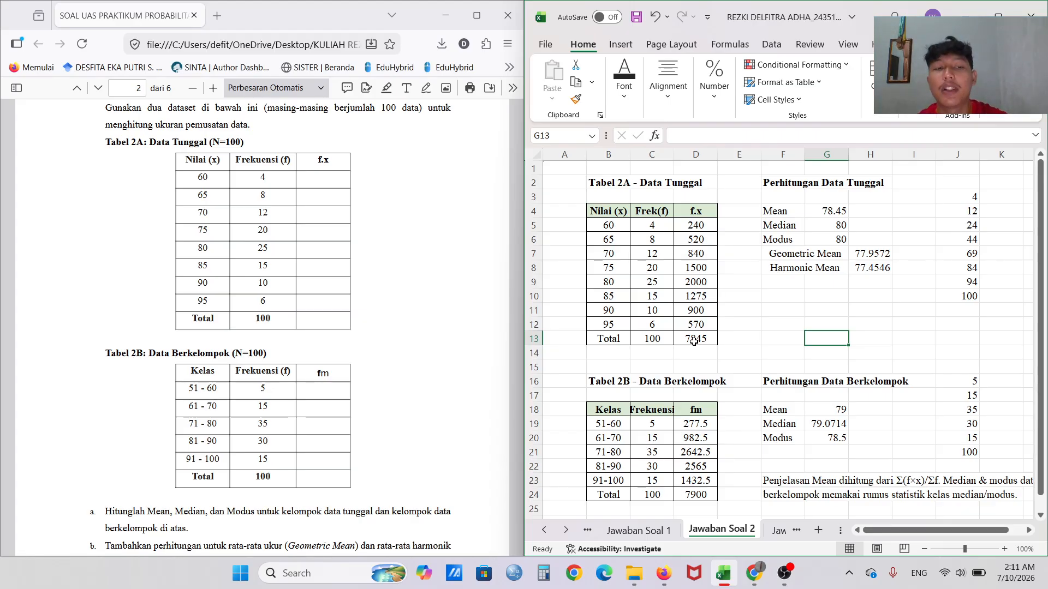
{"action": "scroll", "coordinate": [144, 311], "scroll_direction": "down", "scroll_amount": 5}
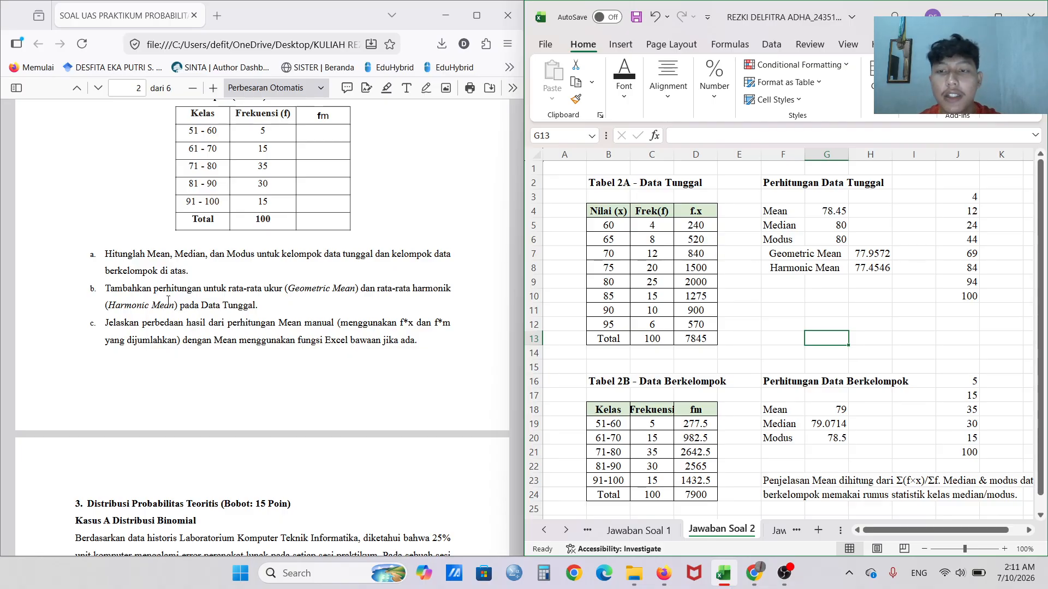
Inspect the ungrouped-data Mean formula in G4 and trace its references to the Tabel 2A totals.
{"action": "left_click", "coordinate": [827, 213]}
{"action": "double_click", "coordinate": [825, 211]}
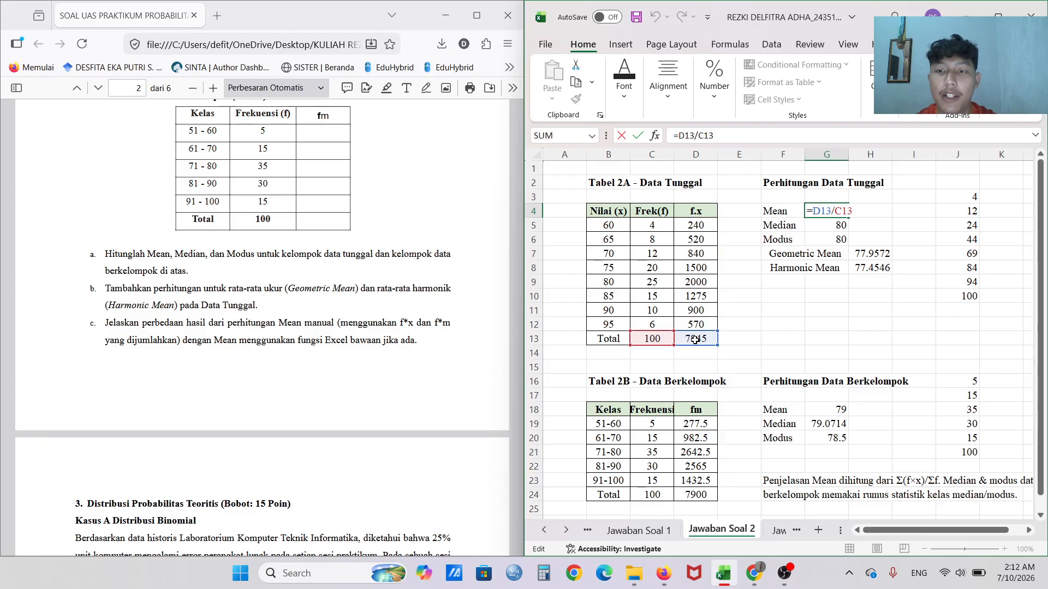
{"action": "key", "text": "Return"}
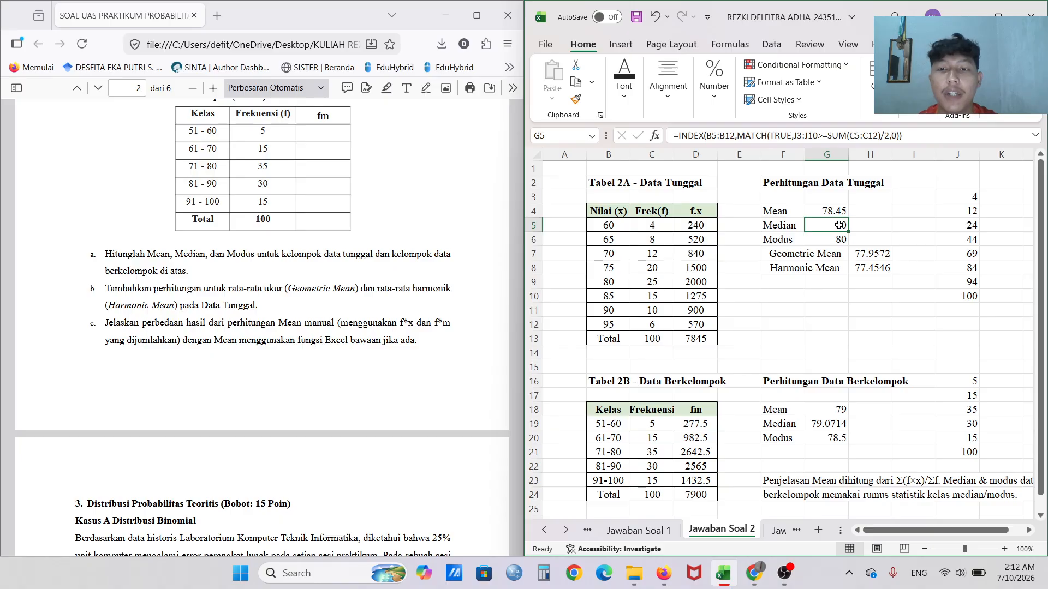
Inspect the ungrouped-data Median formula in G5 with its cumulative range J3:J10, and the Modus formula in G6.
{"action": "double_click", "coordinate": [835, 224]}
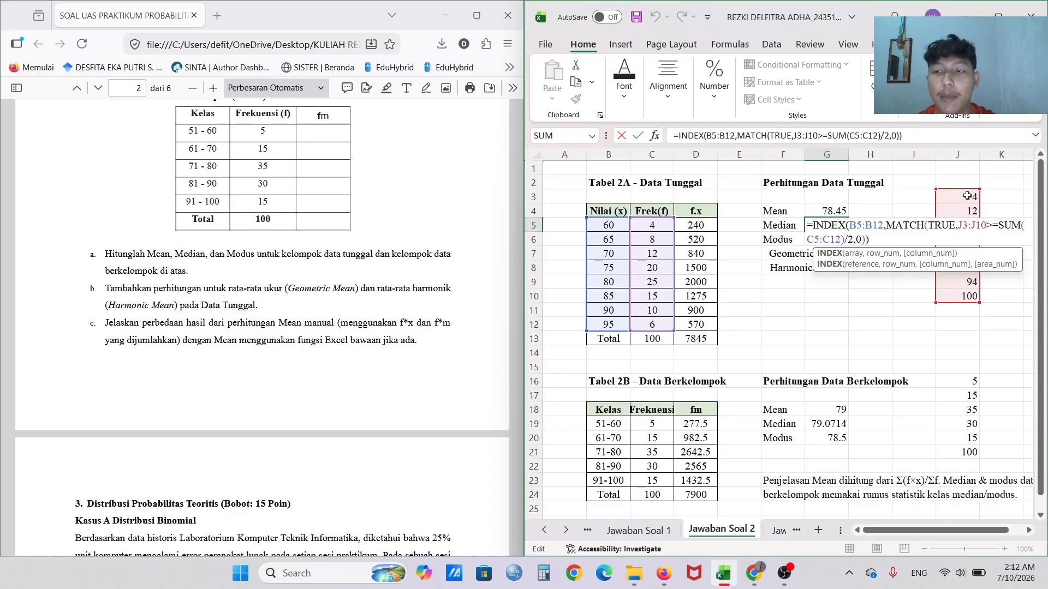
{"action": "left_click_drag", "start_coordinate": [961, 198], "coordinate": [961, 296]}
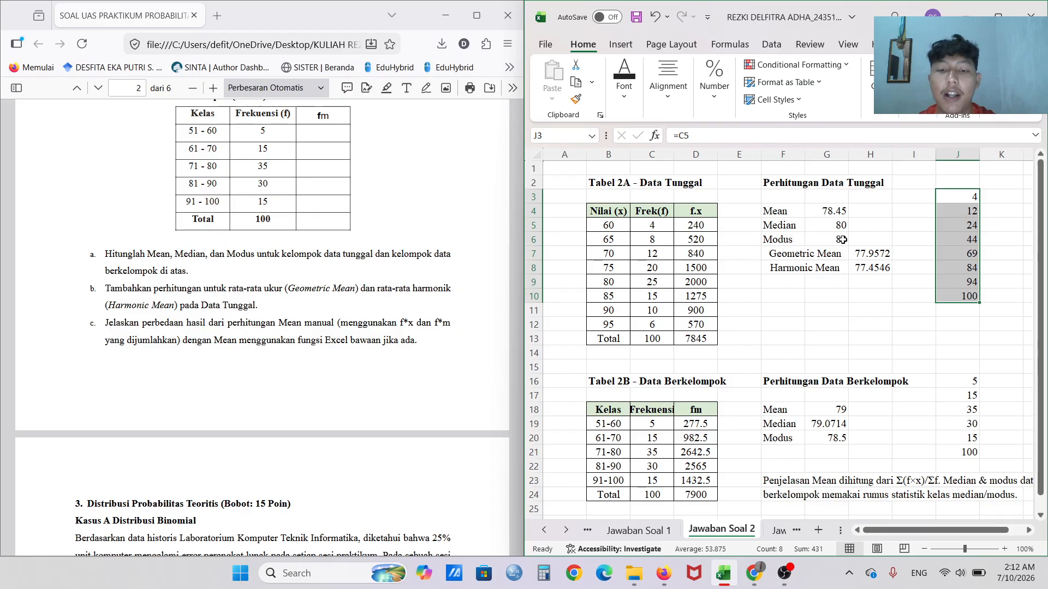
{"action": "double_click", "coordinate": [843, 240]}
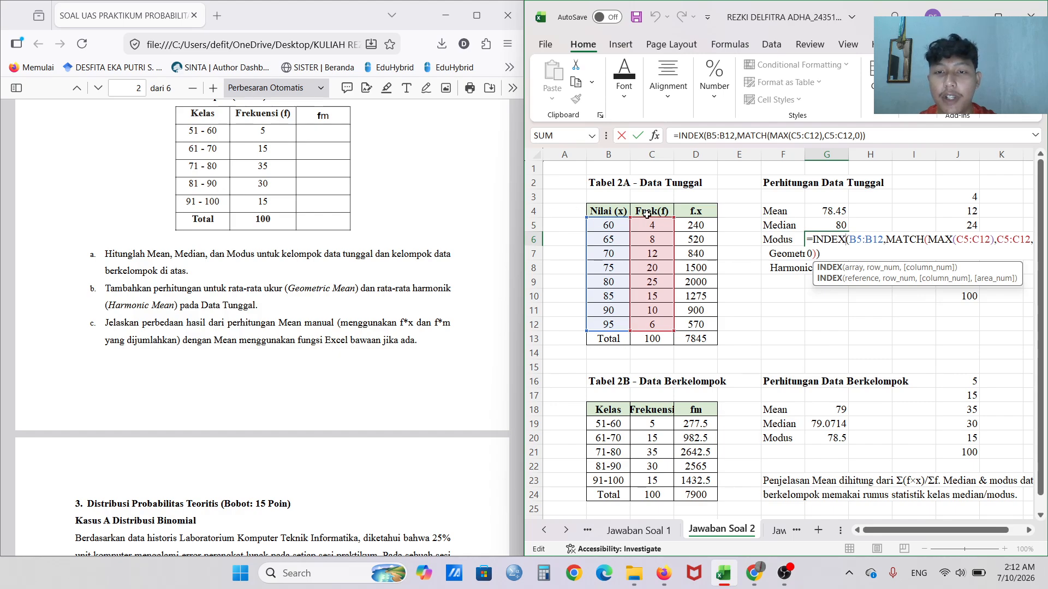
{"action": "key", "text": "Return"}
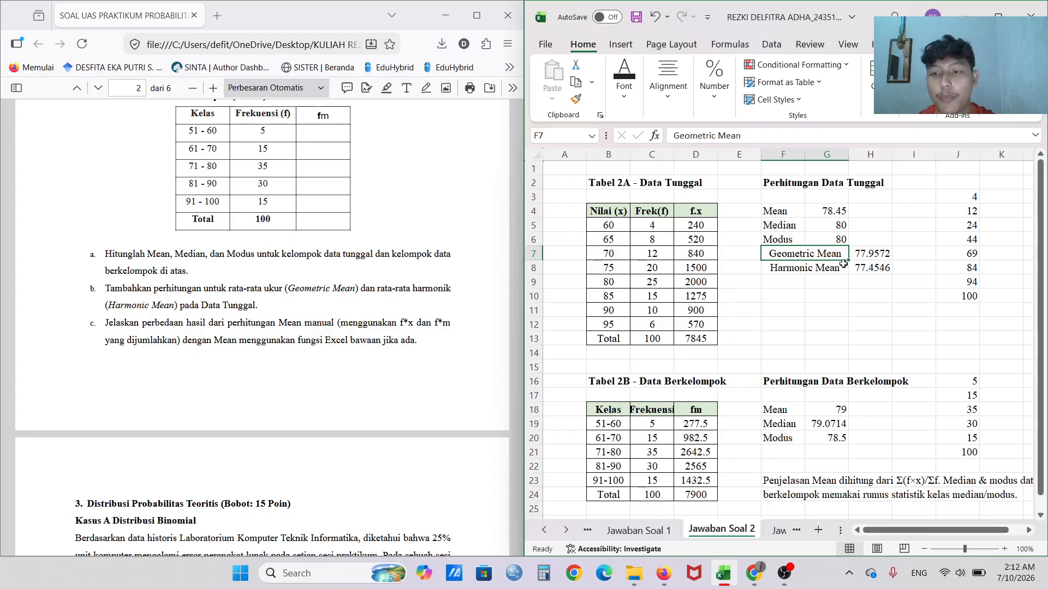
Inspect the Geometric Mean formula in H7 and the Harmonic Mean formula in H8 with the ranges they reference.
{"action": "left_click", "coordinate": [870, 255]}
{"action": "double_click", "coordinate": [870, 255]}
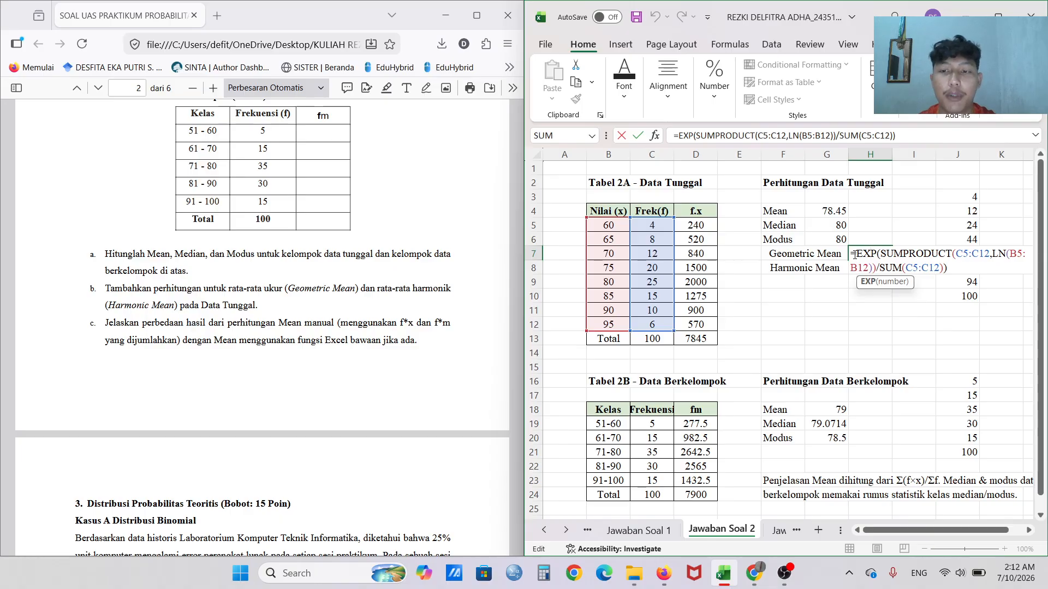
{"action": "key", "text": "Return"}
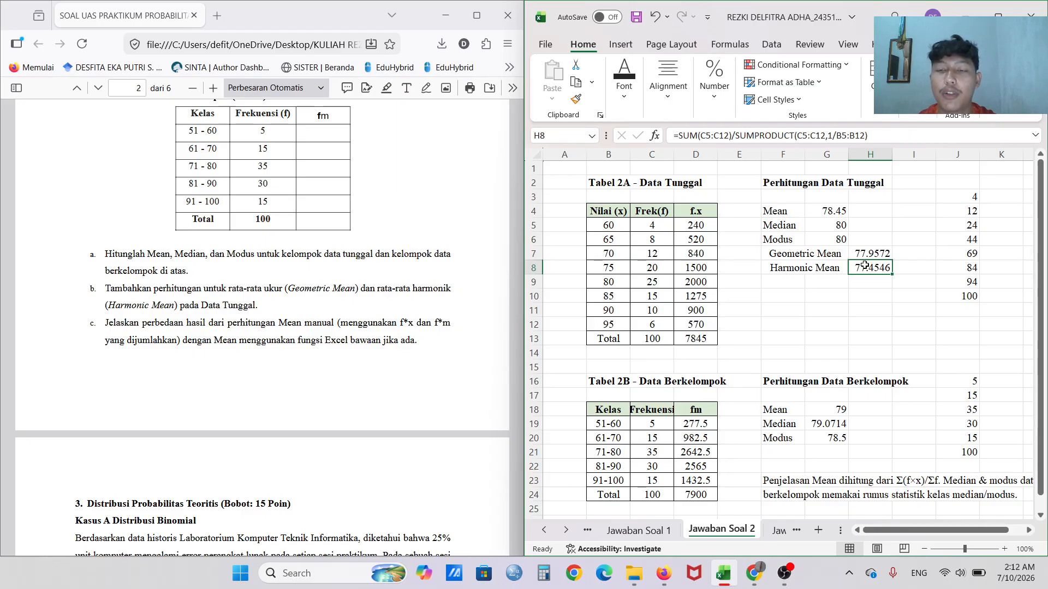
{"action": "double_click", "coordinate": [864, 265]}
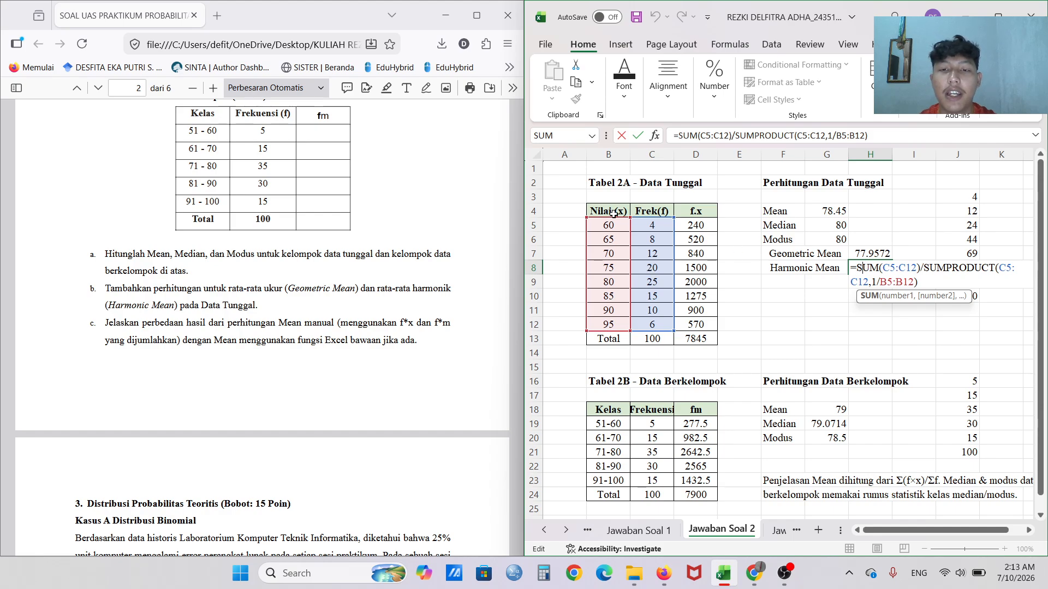
{"action": "key", "text": "Return"}
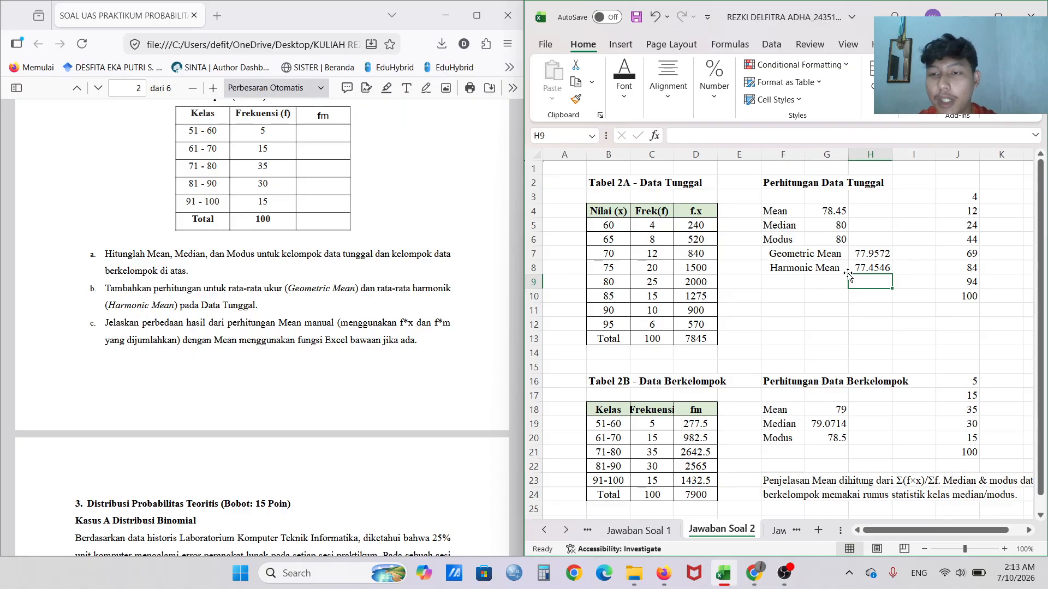
Review the Kelas and Frekuensi columns of Tabel 2B, from the headers to the frequency total in C24.
{"action": "scroll", "coordinate": [847, 275], "scroll_direction": "down", "scroll_amount": 2}
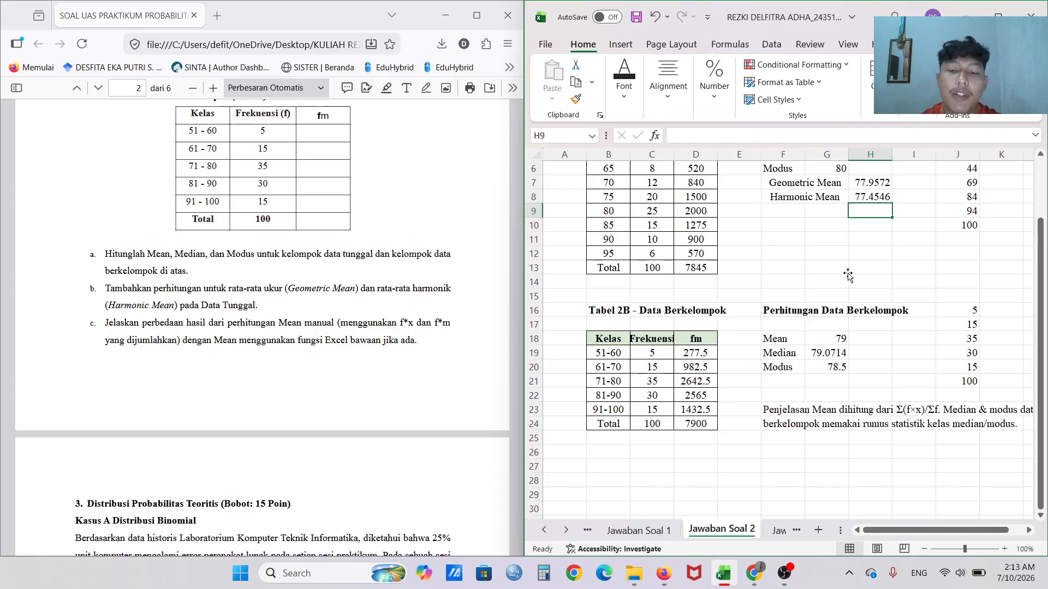
{"action": "scroll", "coordinate": [847, 275], "scroll_direction": "up", "scroll_amount": 2}
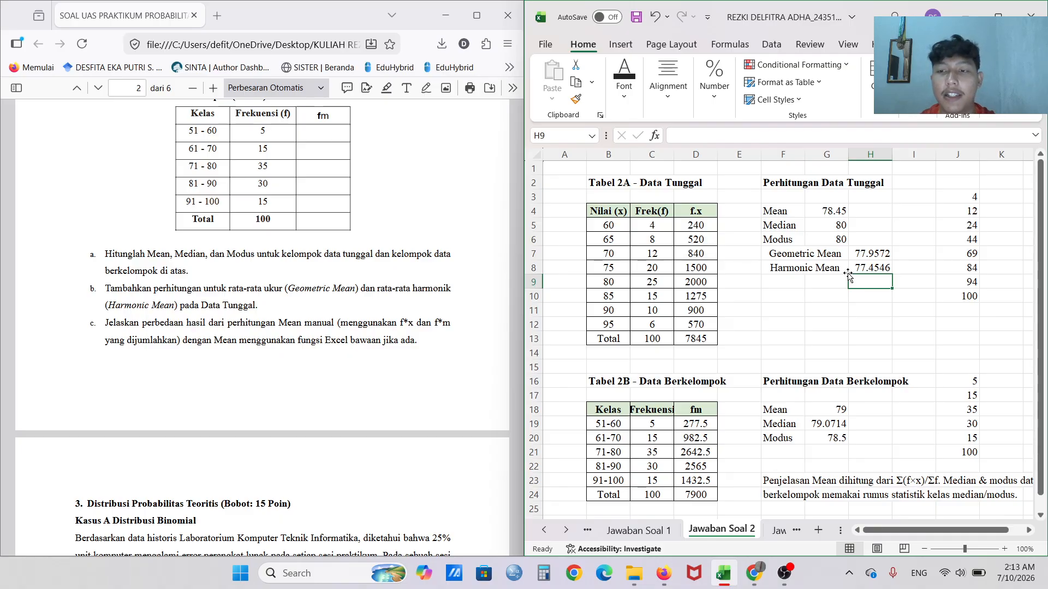
{"action": "scroll", "coordinate": [848, 276], "scroll_direction": "down", "scroll_amount": 4}
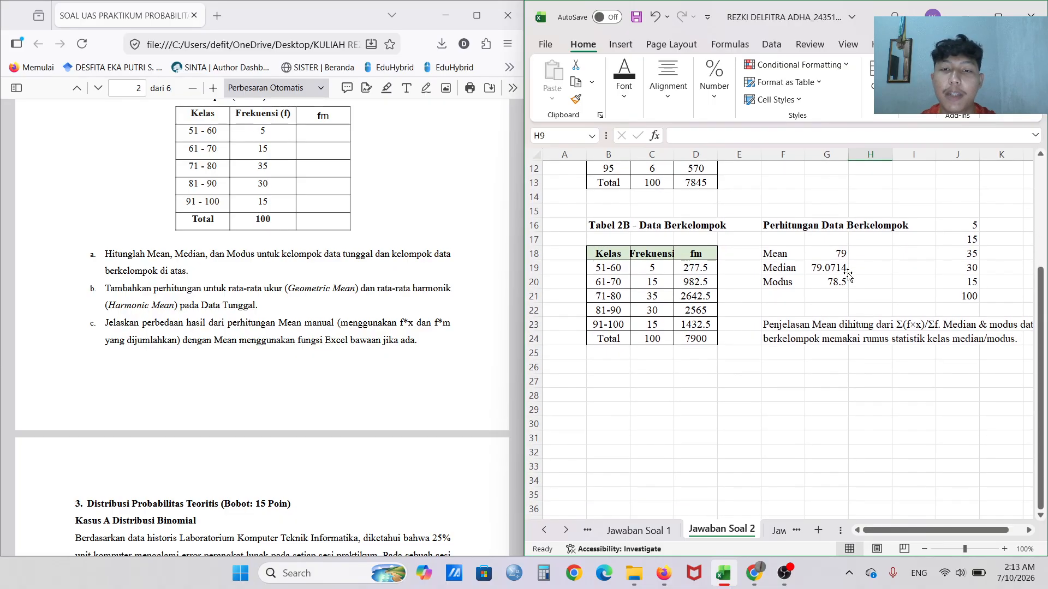
{"action": "scroll", "coordinate": [849, 275], "scroll_direction": "down", "scroll_amount": 1}
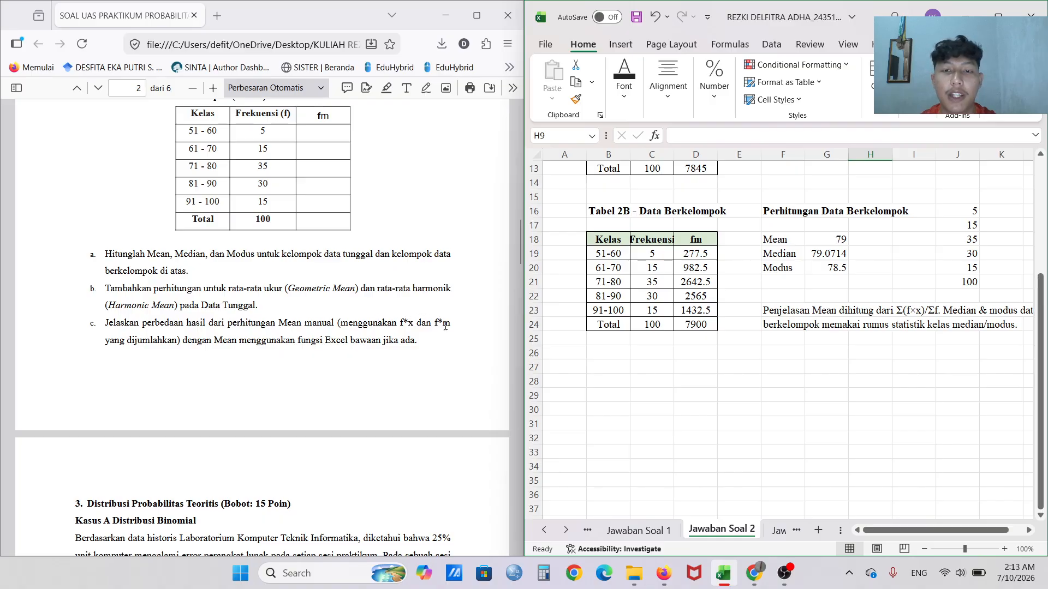
{"action": "scroll", "coordinate": [625, 319], "scroll_direction": "up", "scroll_amount": 1}
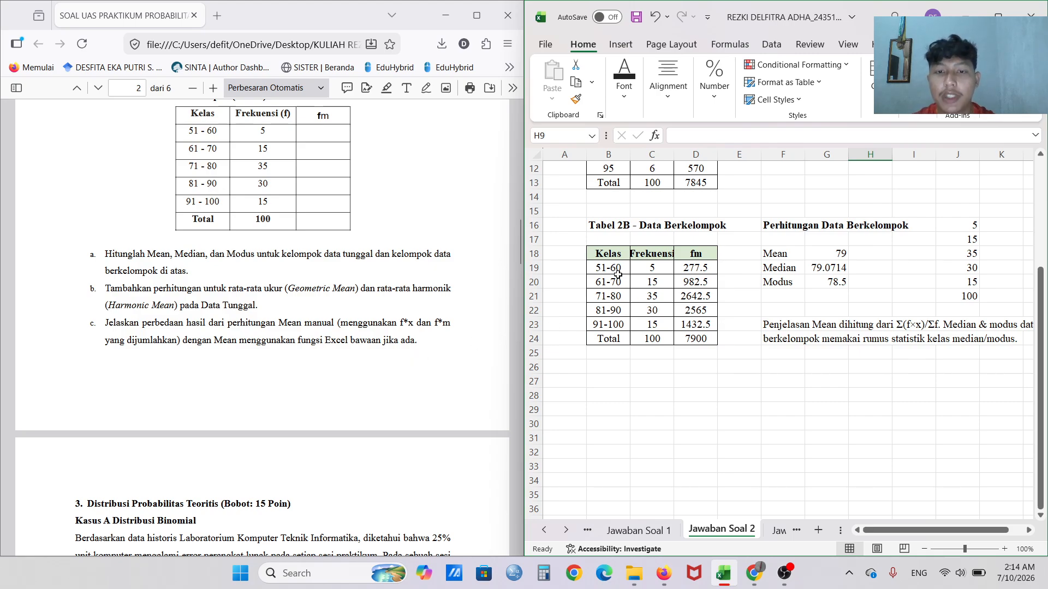
{"action": "left_click", "coordinate": [608, 256]}
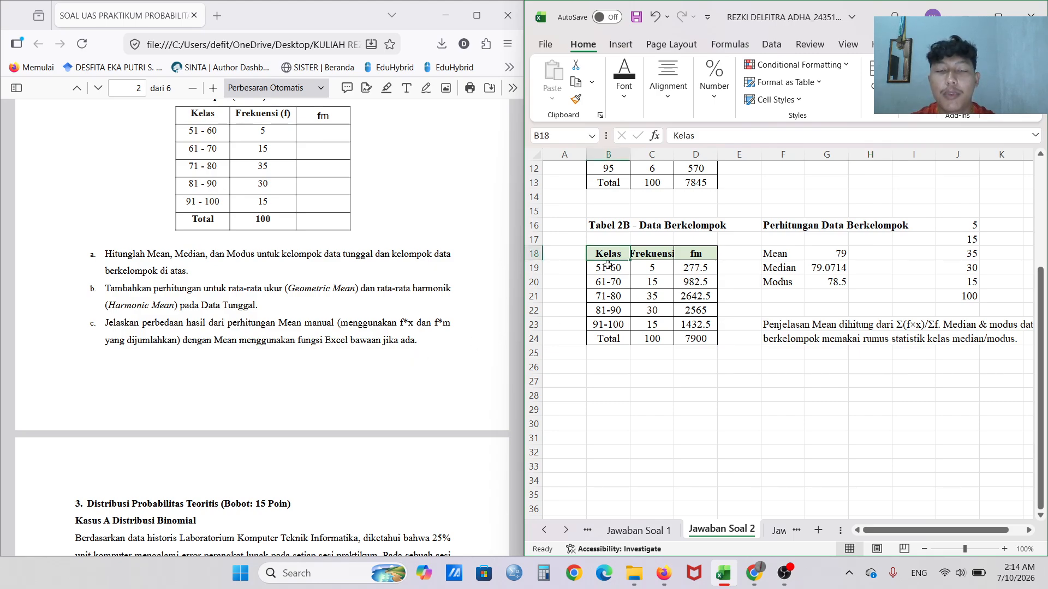
{"action": "left_click", "coordinate": [608, 266]}
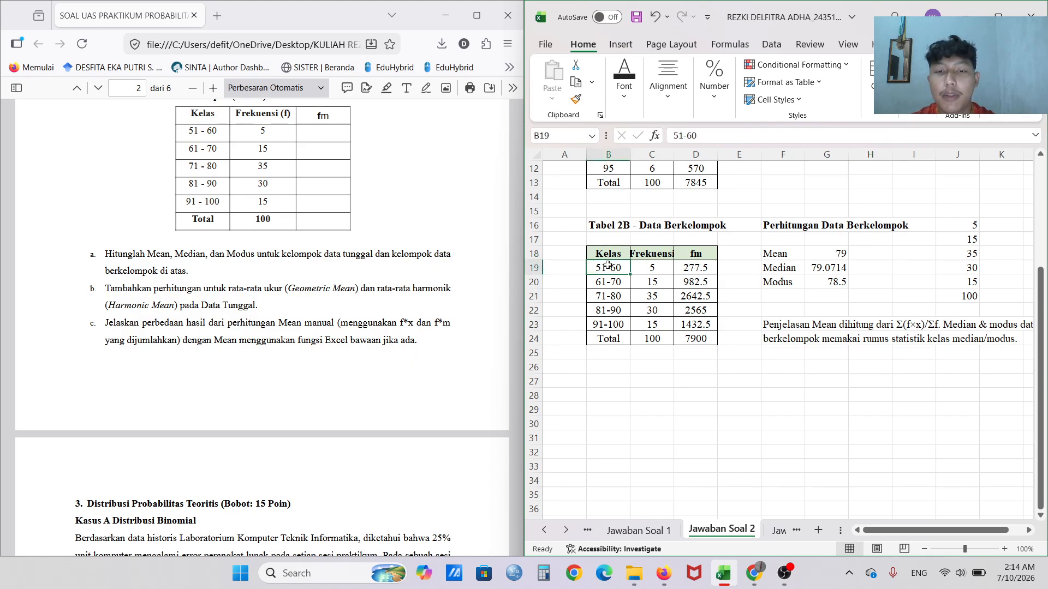
{"action": "left_click", "coordinate": [606, 325]}
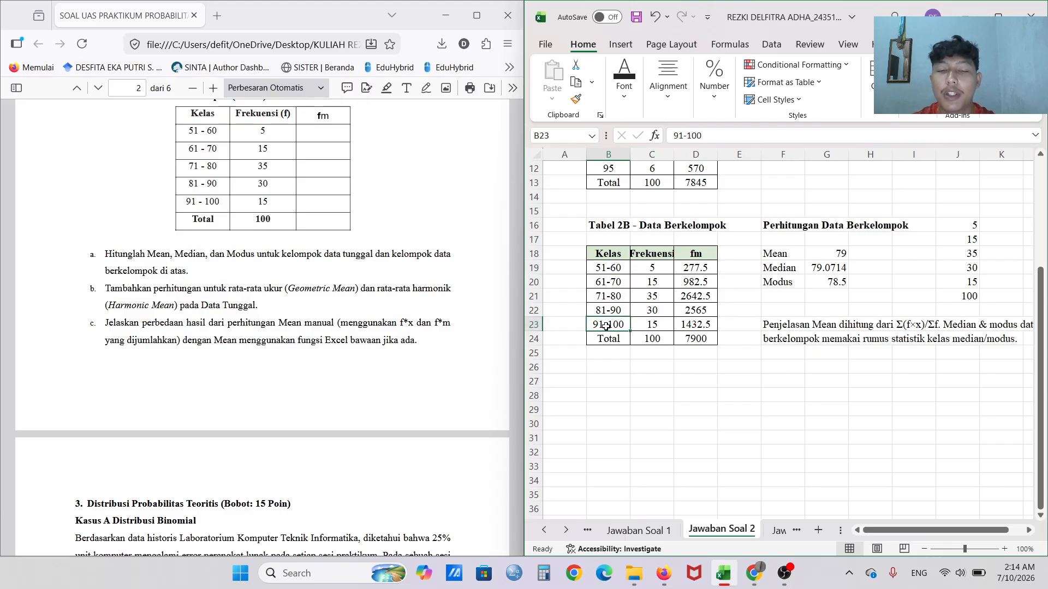
{"action": "left_click", "coordinate": [653, 255]}
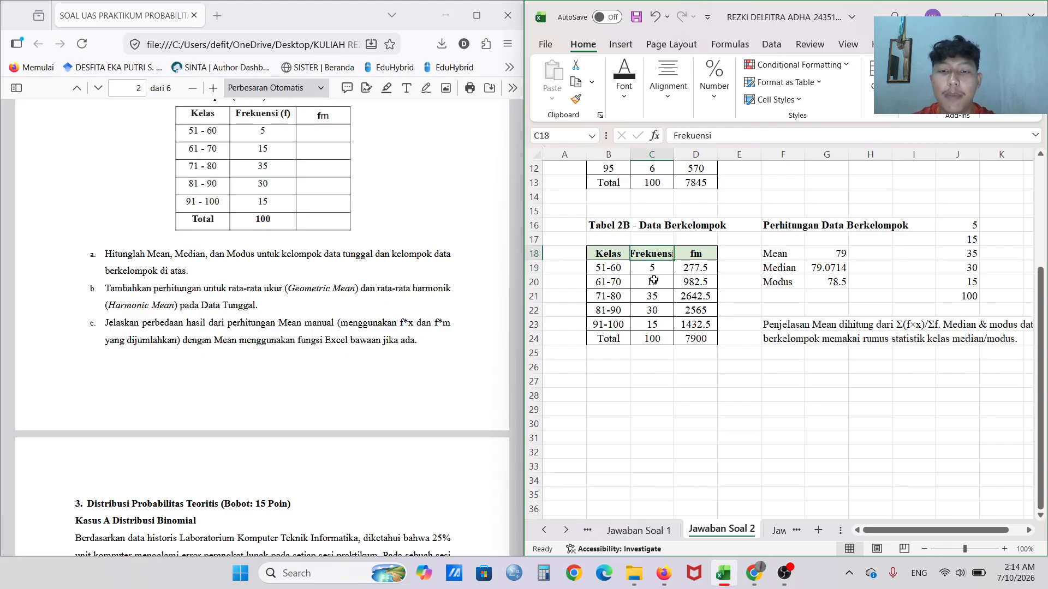
{"action": "left_click", "coordinate": [650, 271]}
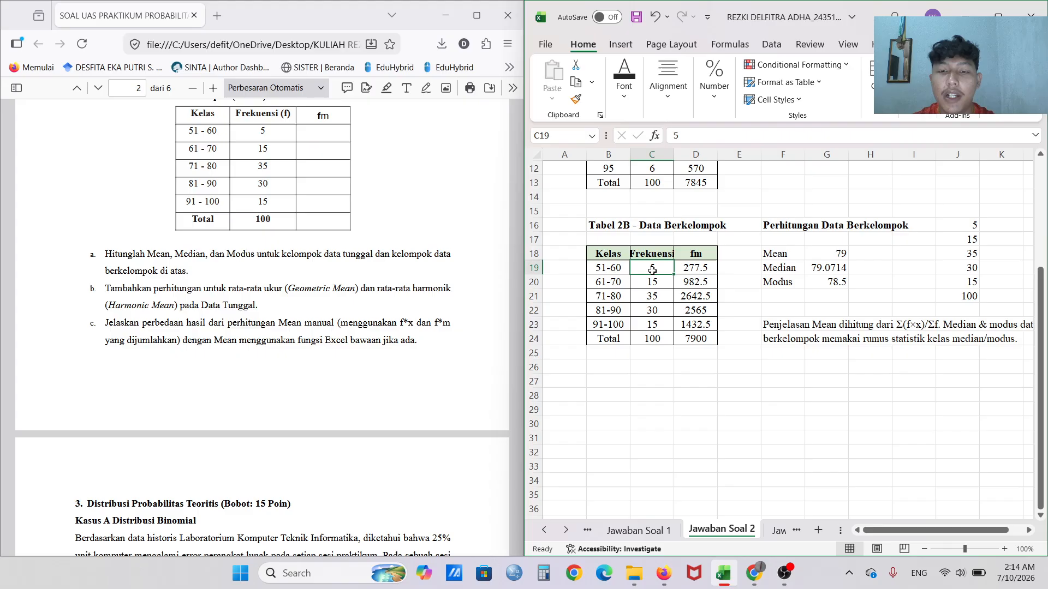
{"action": "left_click", "coordinate": [653, 338]}
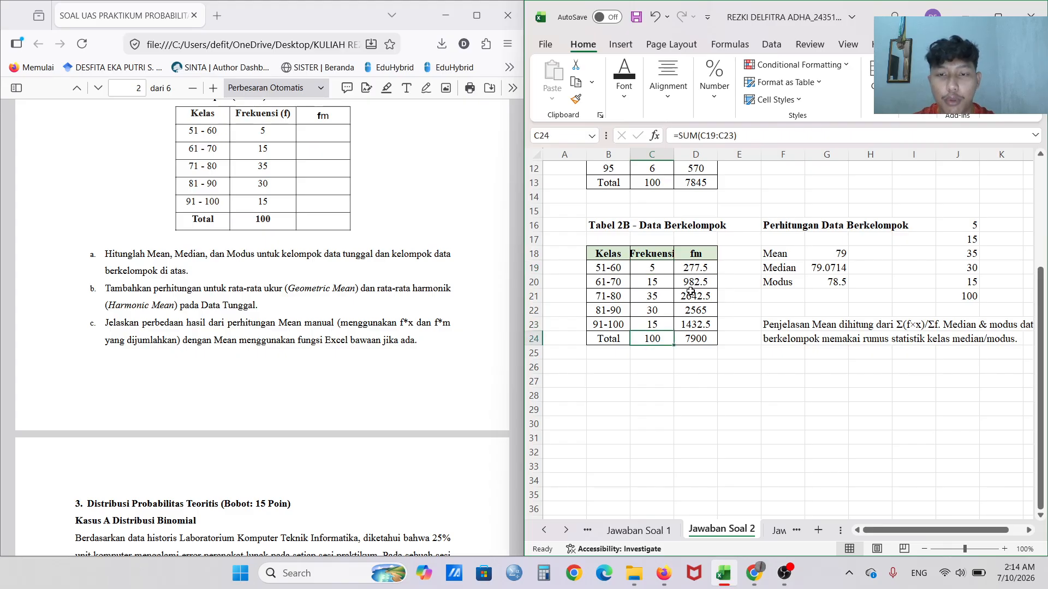
Inspect the fm column formulas of Tabel 2B in D19 and D23 and the fm total in D24.
{"action": "left_click", "coordinate": [693, 257]}
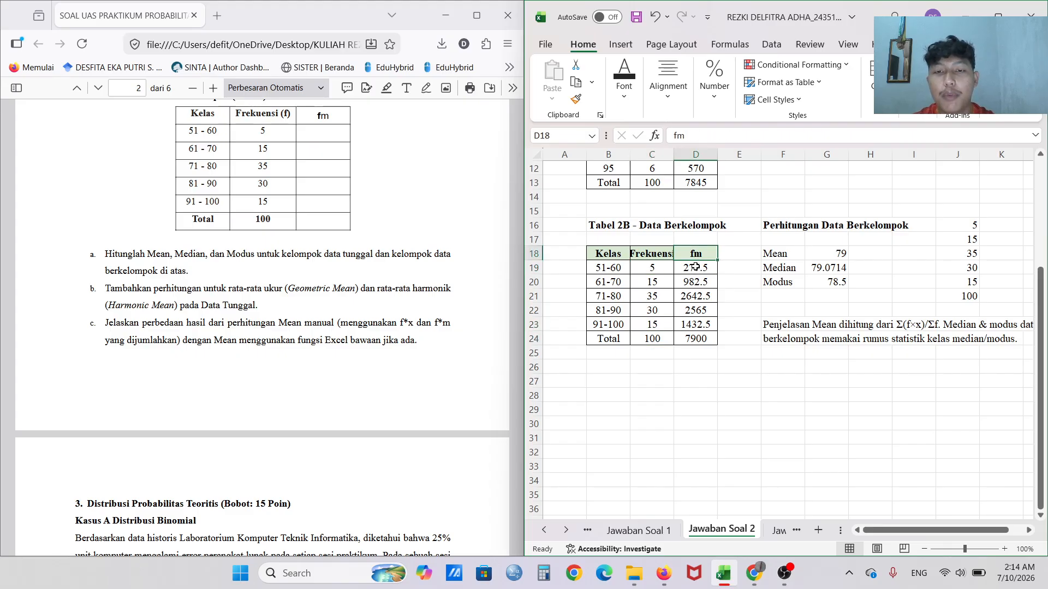
{"action": "left_click", "coordinate": [696, 267]}
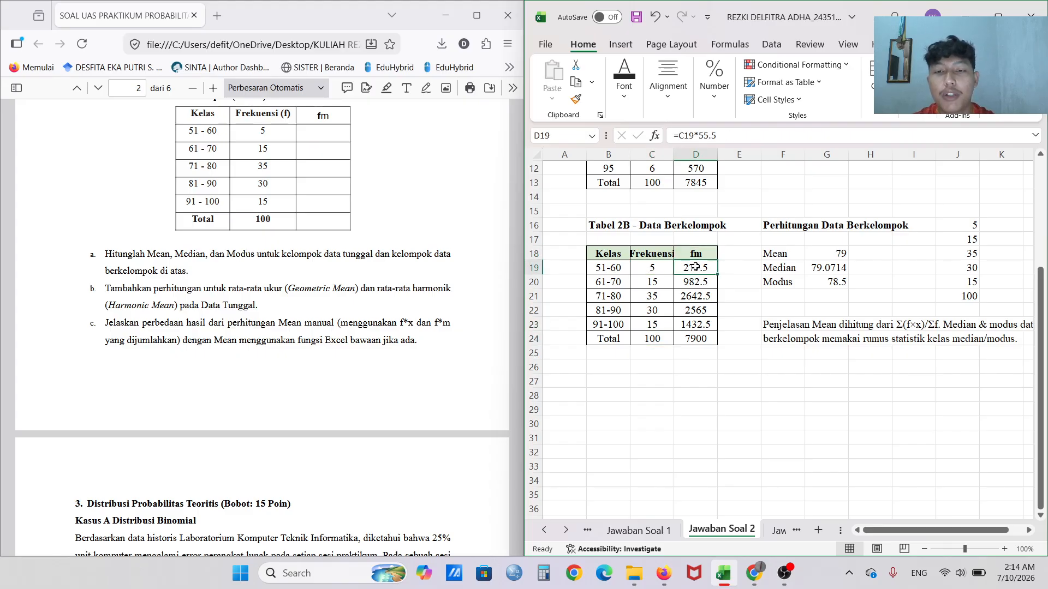
{"action": "left_click", "coordinate": [695, 325]}
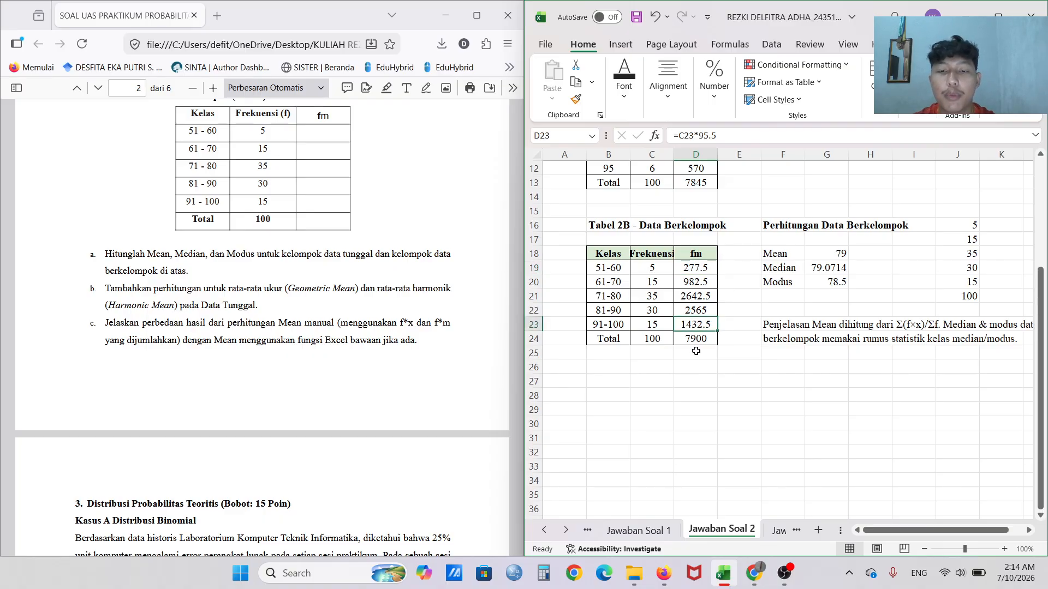
{"action": "left_click", "coordinate": [696, 343]}
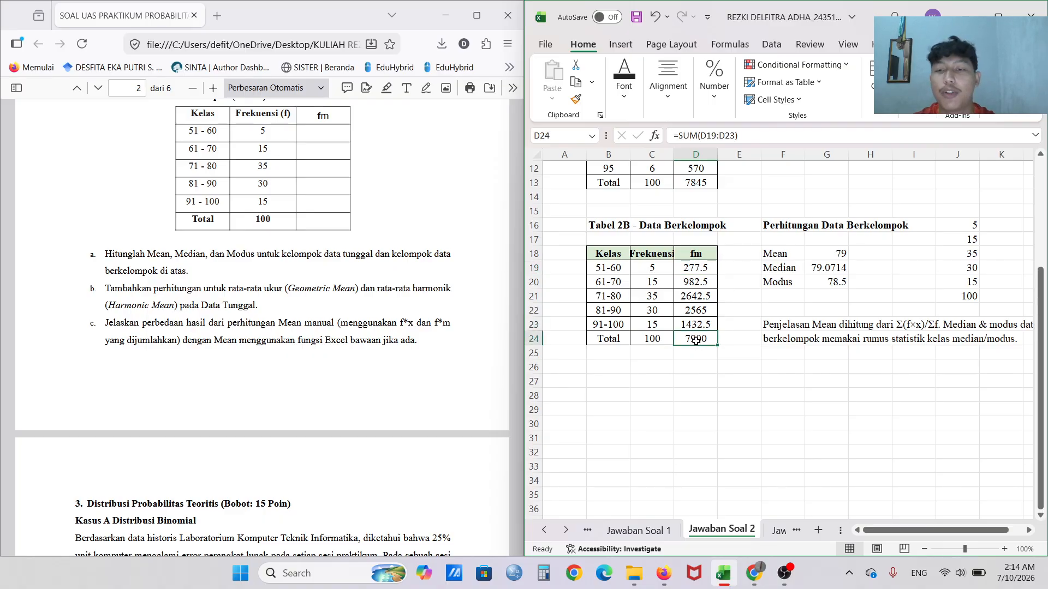
Inspect the grouped-data Mean formula in G18 and trace the Tabel 2B ranges it references.
{"action": "left_click", "coordinate": [835, 256]}
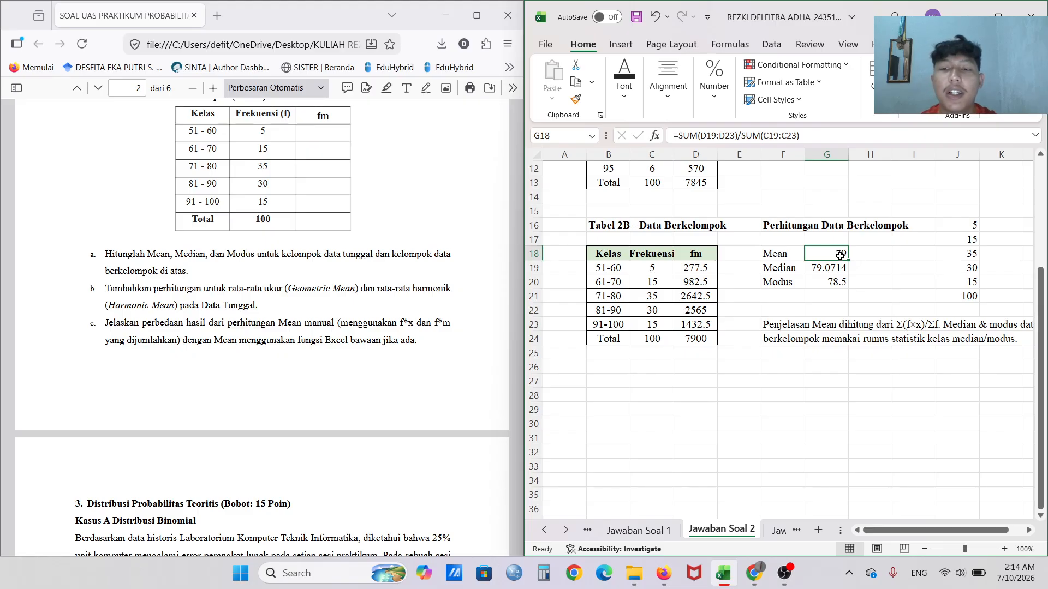
{"action": "double_click", "coordinate": [840, 255]}
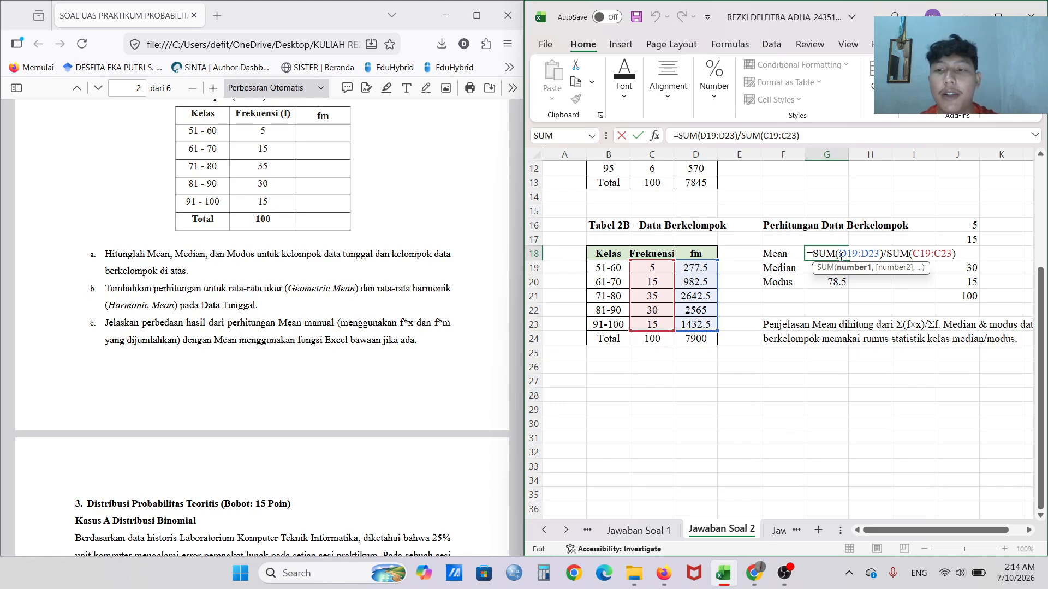
{"action": "key", "text": "Escape"}
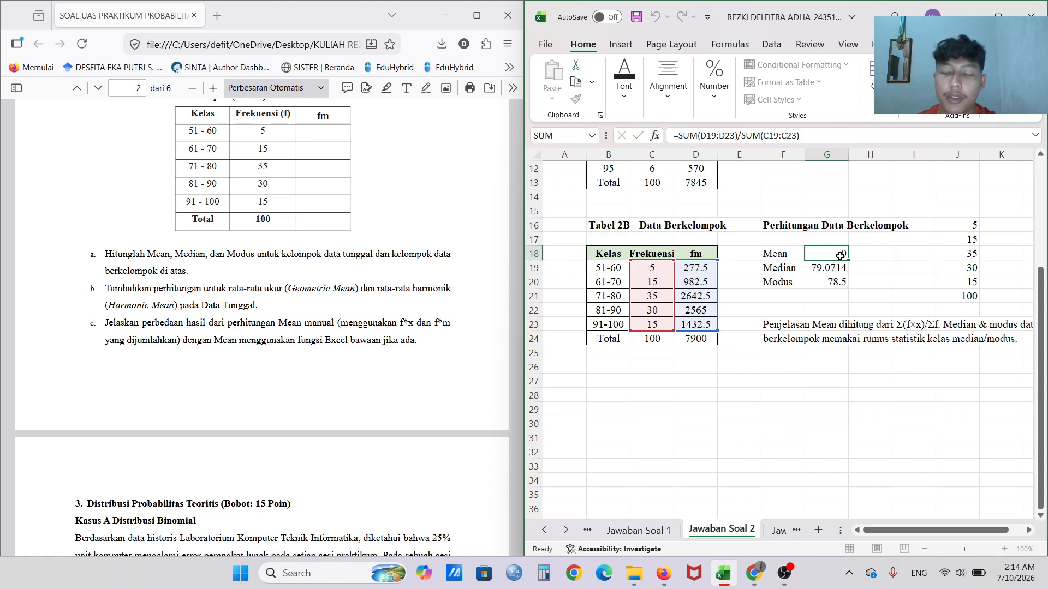
Inspect the grouped-data Median formula in G19 and the Modus formula in G20.
{"action": "left_click", "coordinate": [840, 266]}
{"action": "double_click", "coordinate": [841, 267]}
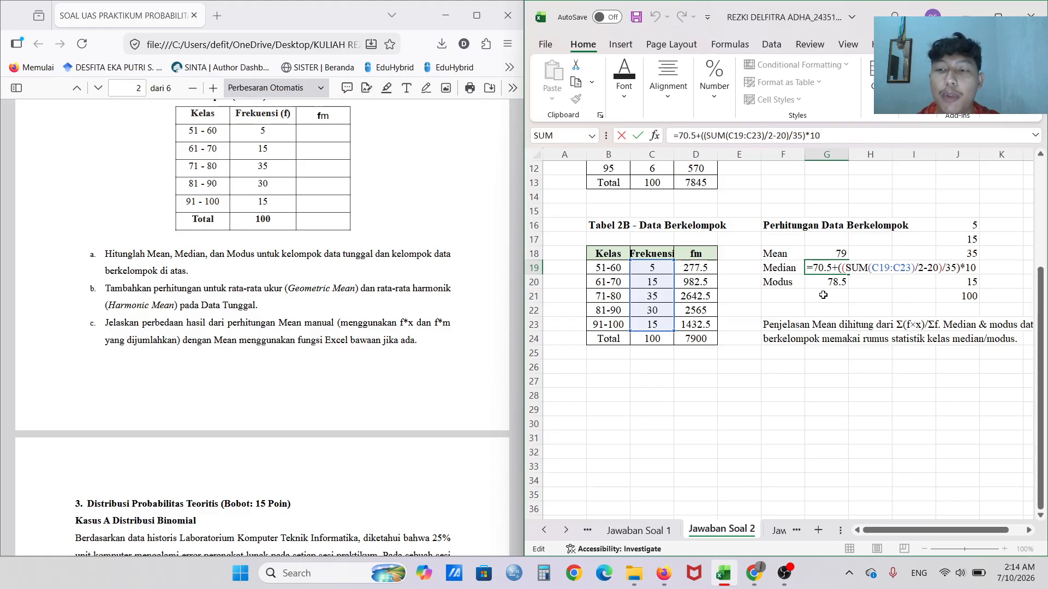
{"action": "key", "text": "Return"}
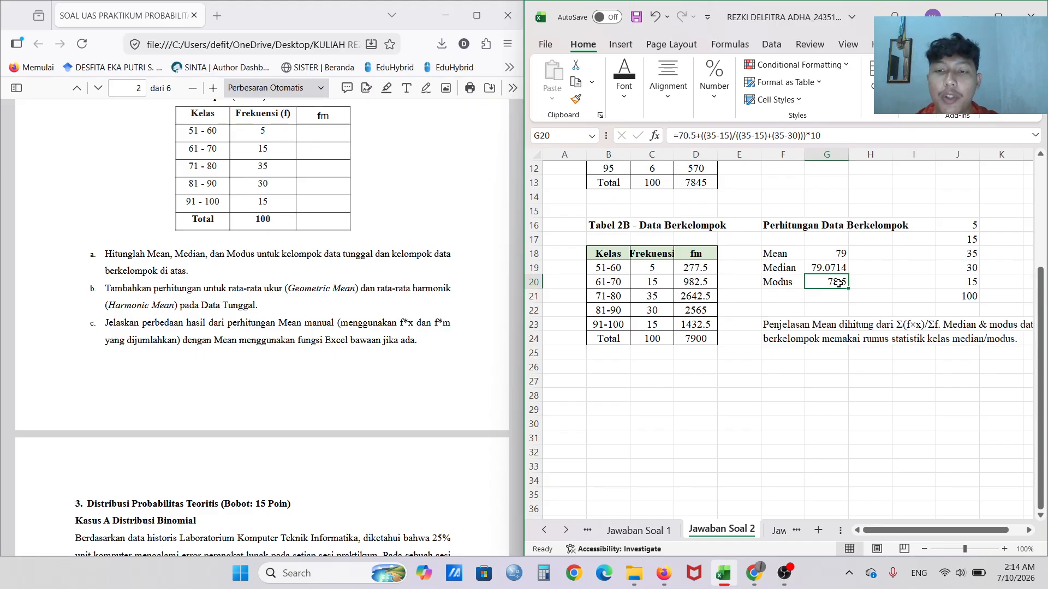
{"action": "double_click", "coordinate": [839, 283]}
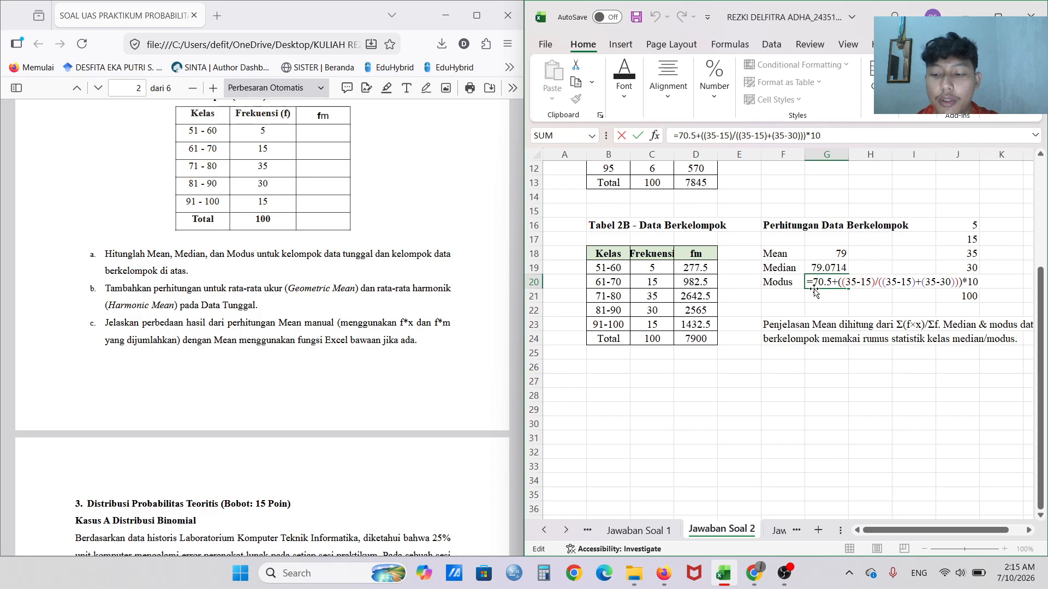
{"action": "key", "text": "Return"}
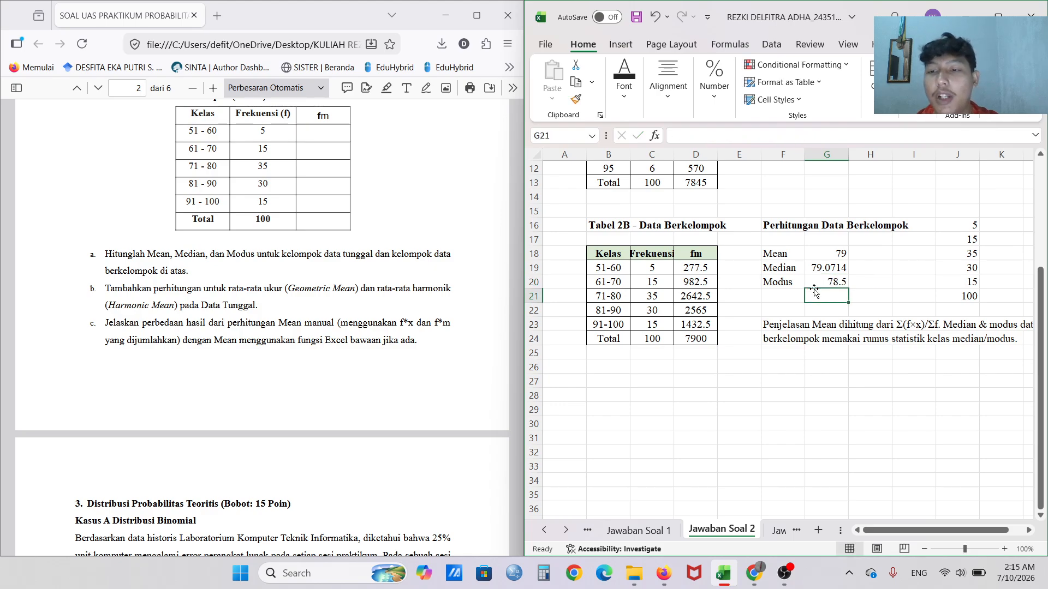
Read the written explanation of the Mean, Median and Modus calculations beneath the grouped-data results.
{"action": "scroll", "coordinate": [861, 280], "scroll_direction": "right", "scroll_amount": 2}
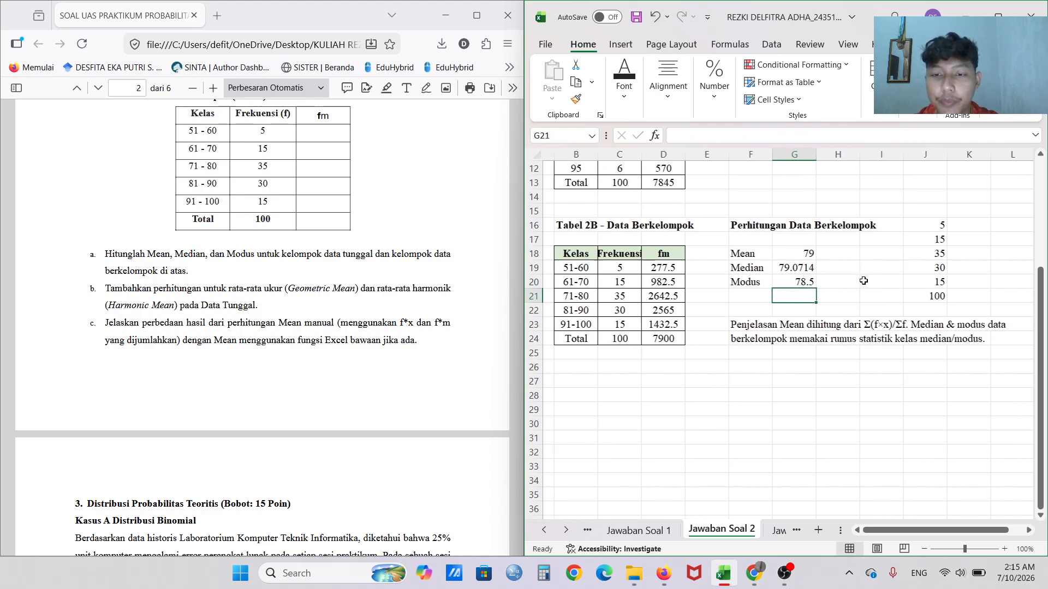
{"action": "scroll", "coordinate": [862, 281], "scroll_direction": "down", "scroll_amount": 1}
{"action": "scroll", "coordinate": [862, 284], "scroll_direction": "down", "scroll_amount": 1}
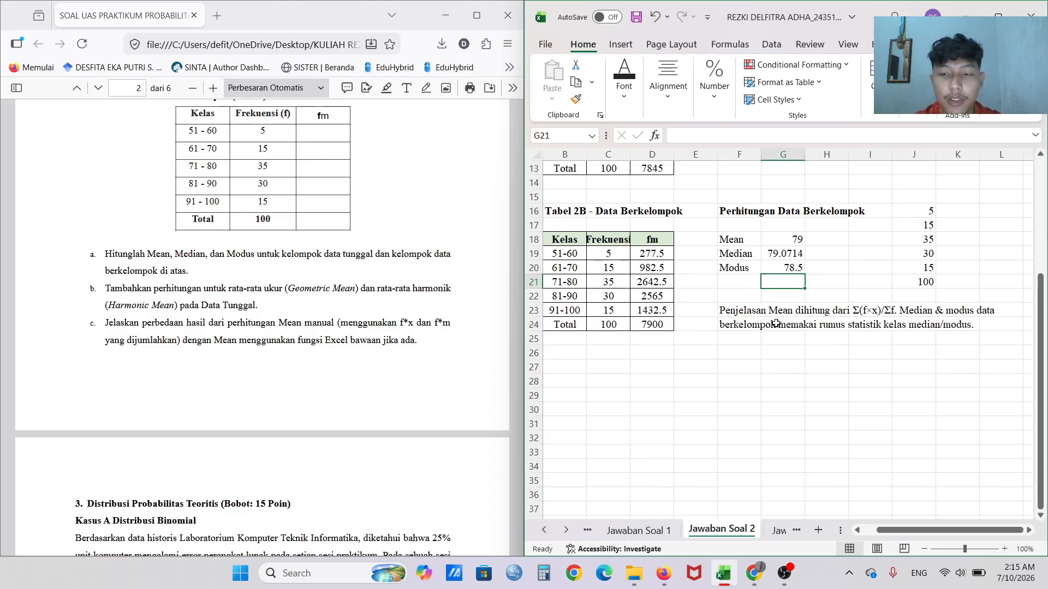
{"action": "scroll", "coordinate": [776, 323], "scroll_direction": "down", "scroll_amount": 2}
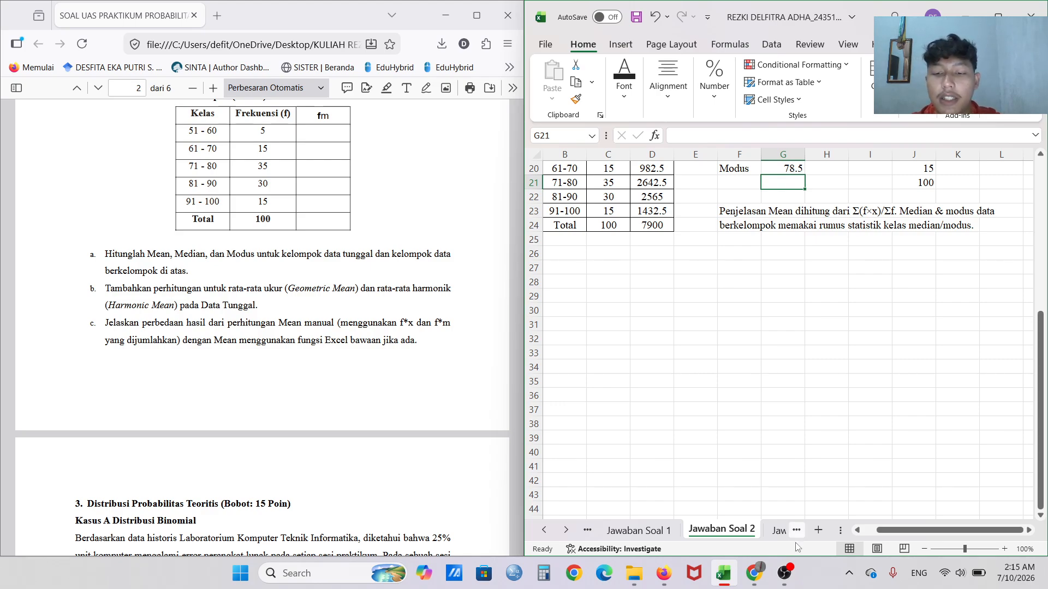
Open the Jawaban Soal 3 sheet and read question 3 in the exam PDF, covering Kasus A, B and C.
{"action": "left_click", "coordinate": [783, 532]}
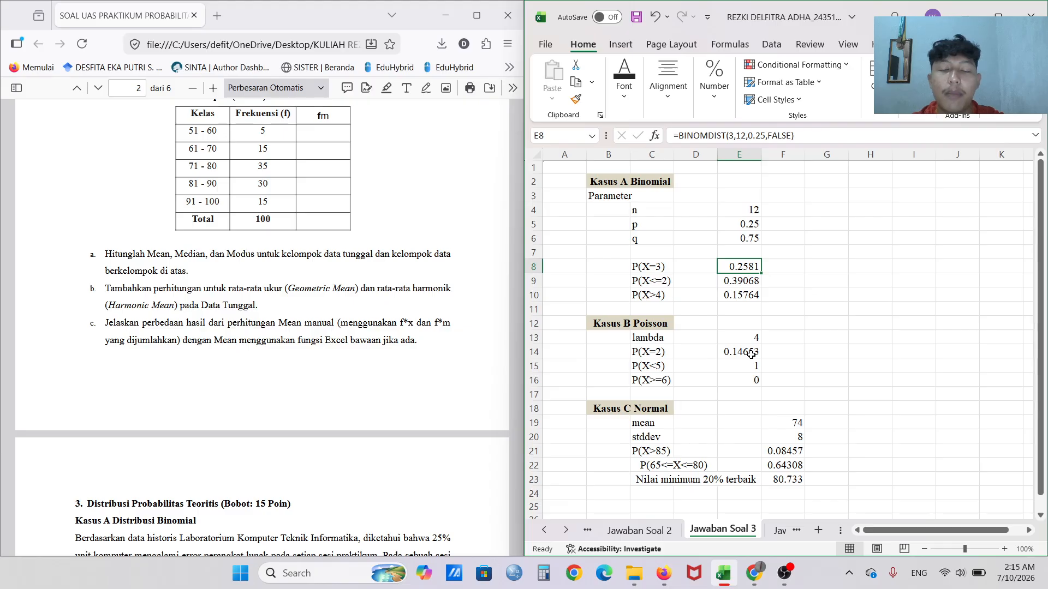
{"action": "scroll", "coordinate": [397, 303], "scroll_direction": "down", "scroll_amount": 6}
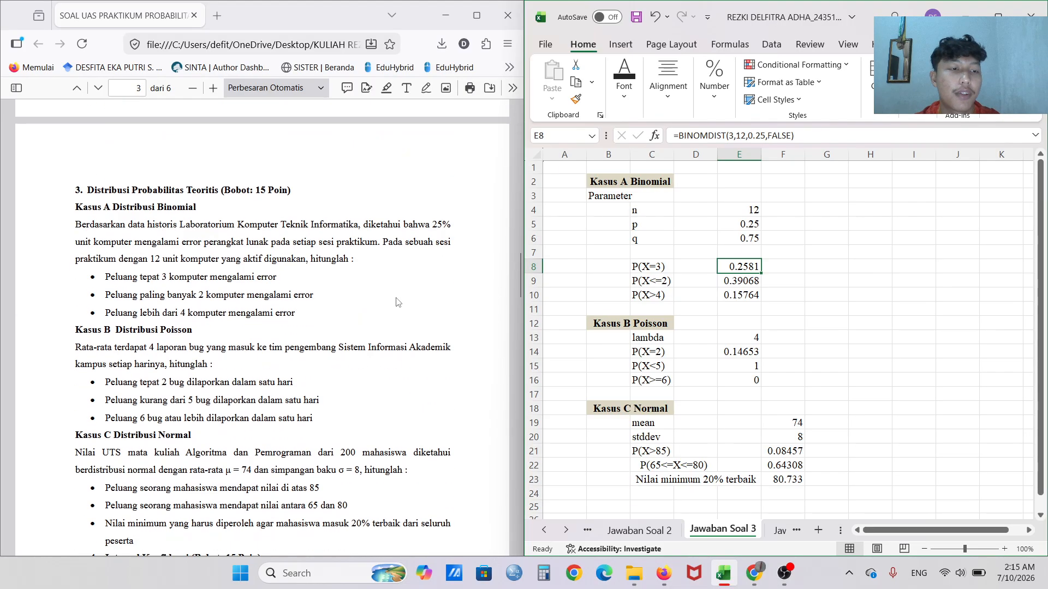
{"action": "scroll", "coordinate": [398, 303], "scroll_direction": "down", "scroll_amount": 1}
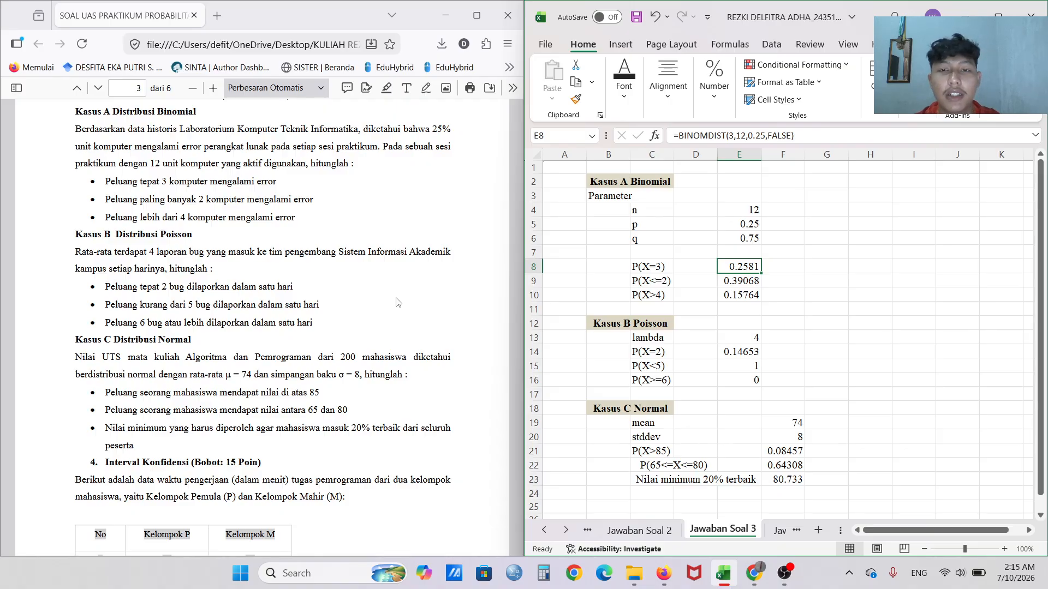
Check the Kasus A Binomial parameters n, p and q in E4:E6 against the exam question, including the q formula.
{"action": "left_click", "coordinate": [643, 214]}
{"action": "scroll", "coordinate": [307, 276], "scroll_direction": "up", "scroll_amount": 1}
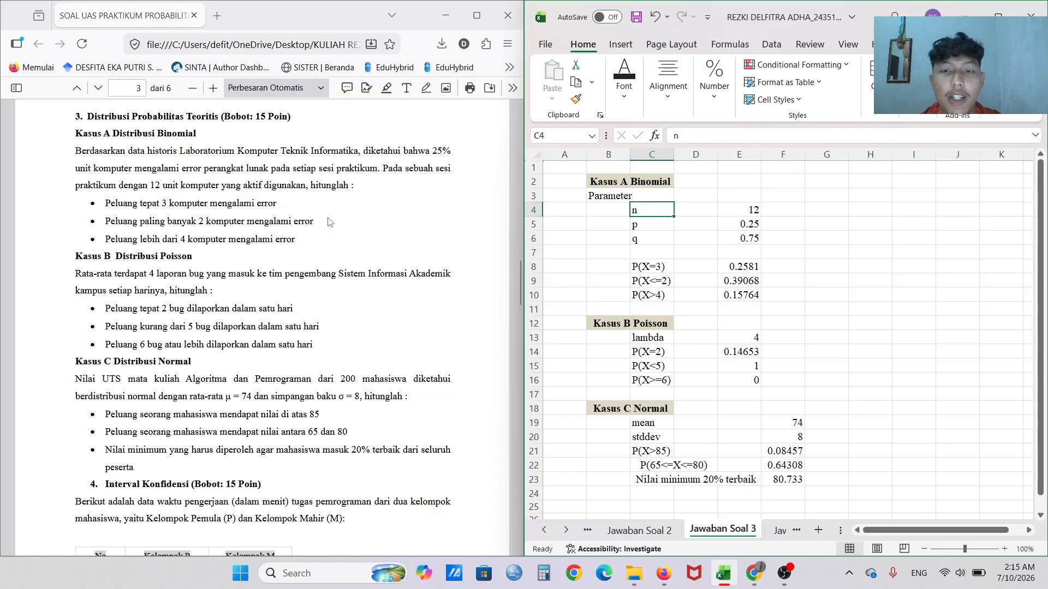
{"action": "left_click", "coordinate": [646, 224]}
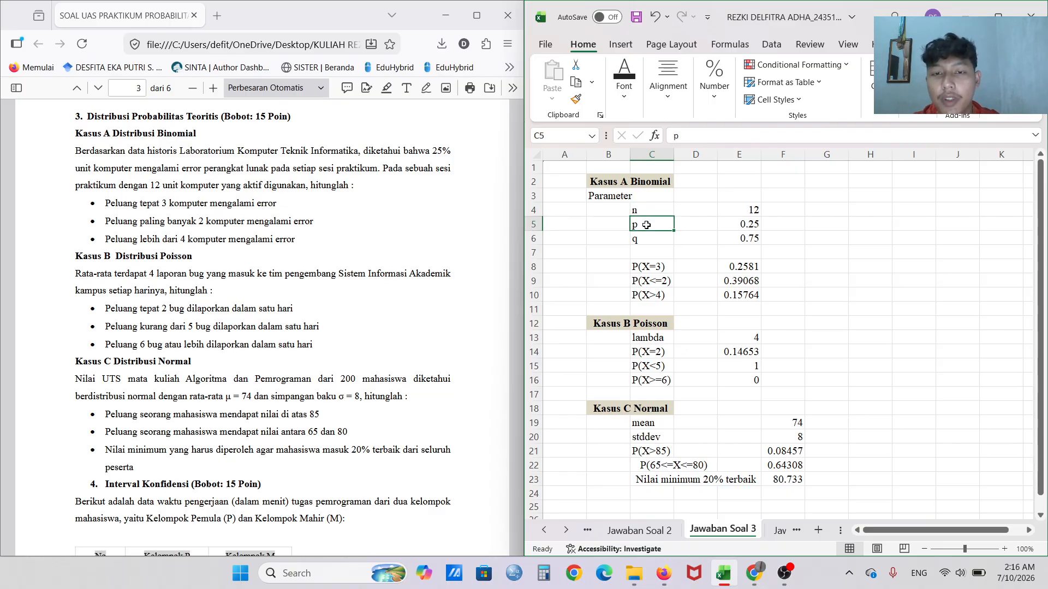
{"action": "left_click", "coordinate": [646, 242]}
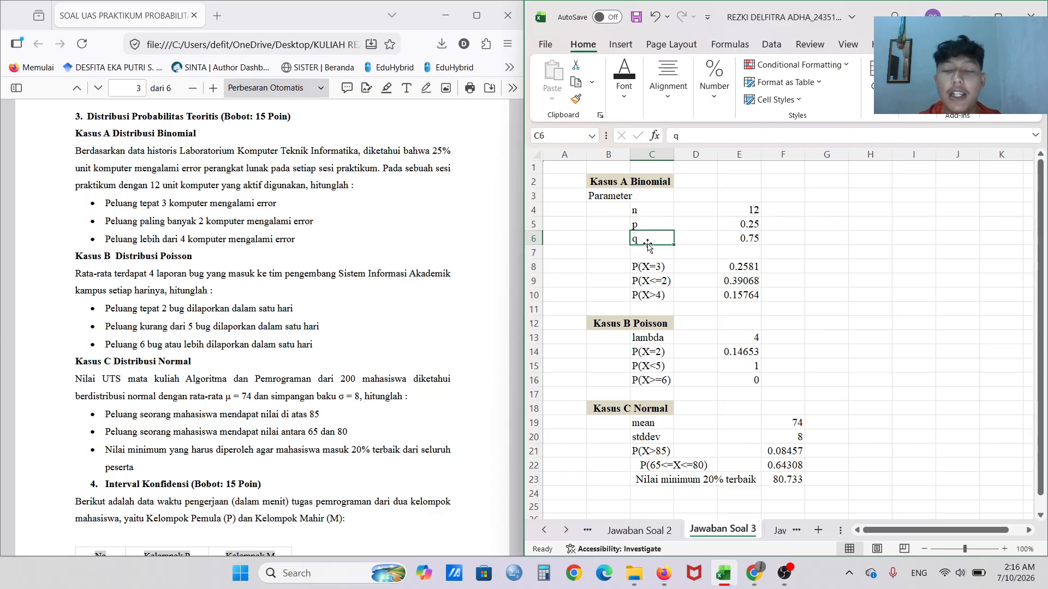
{"action": "left_click", "coordinate": [736, 211]}
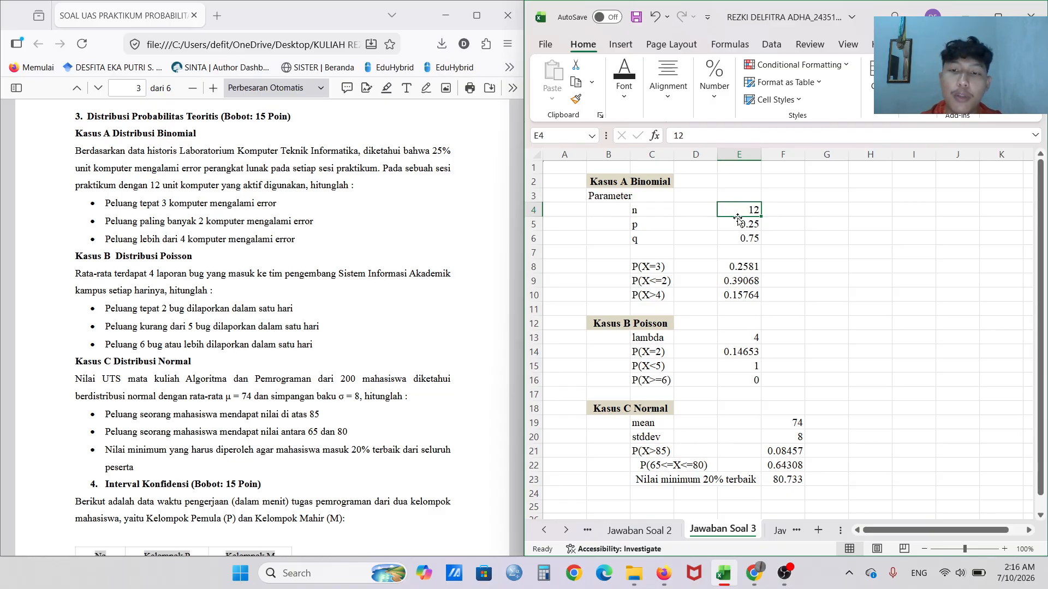
{"action": "left_click", "coordinate": [737, 221]}
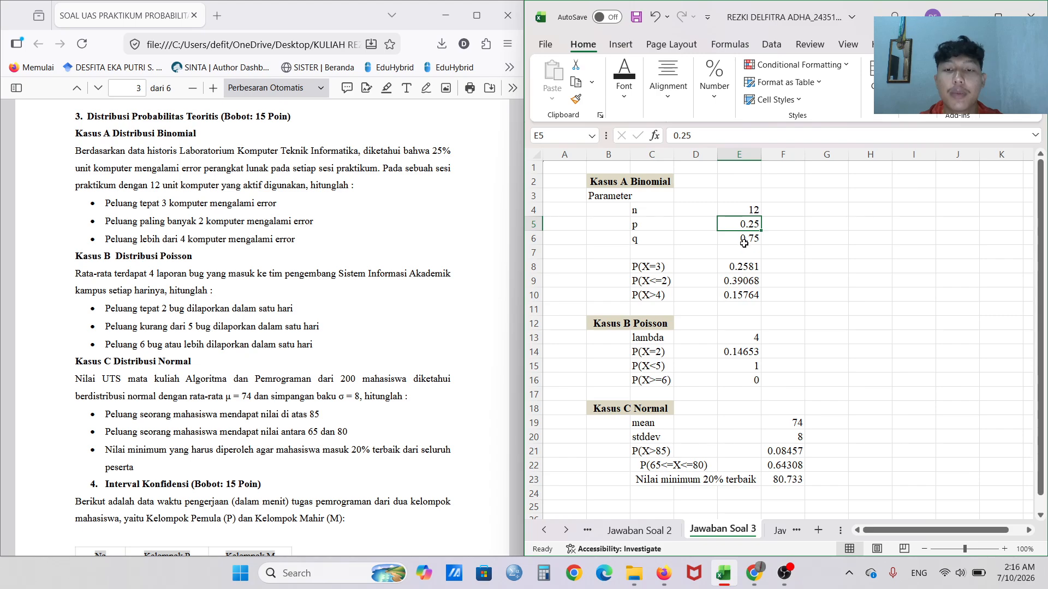
{"action": "left_click", "coordinate": [743, 240]}
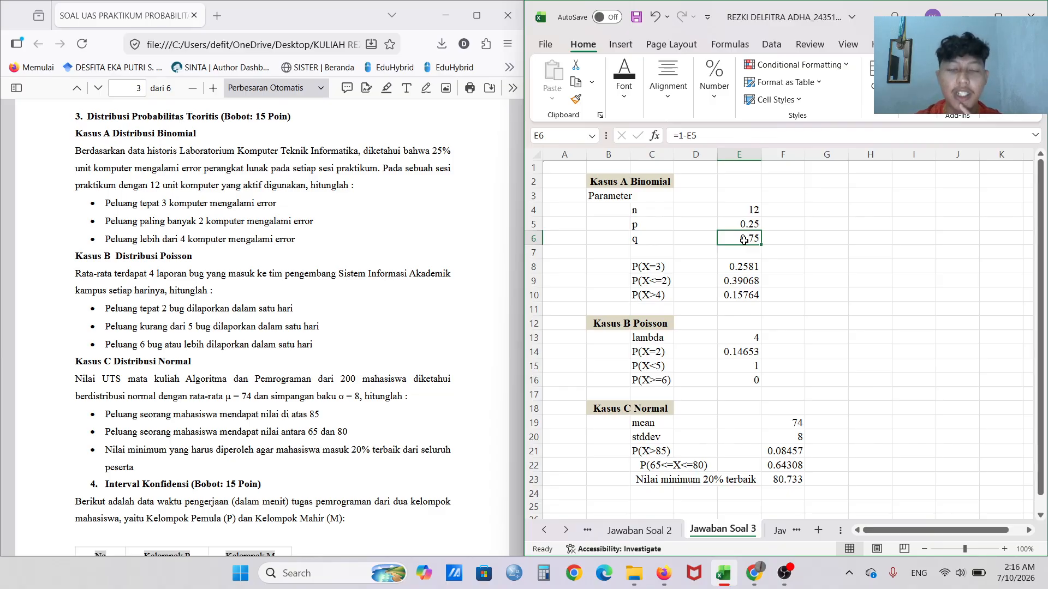
Review the Kasus A Binomial probabilities P(X=3), P(X<=2) and P(X>4) in rows 8 to 10.
{"action": "left_click", "coordinate": [649, 272]}
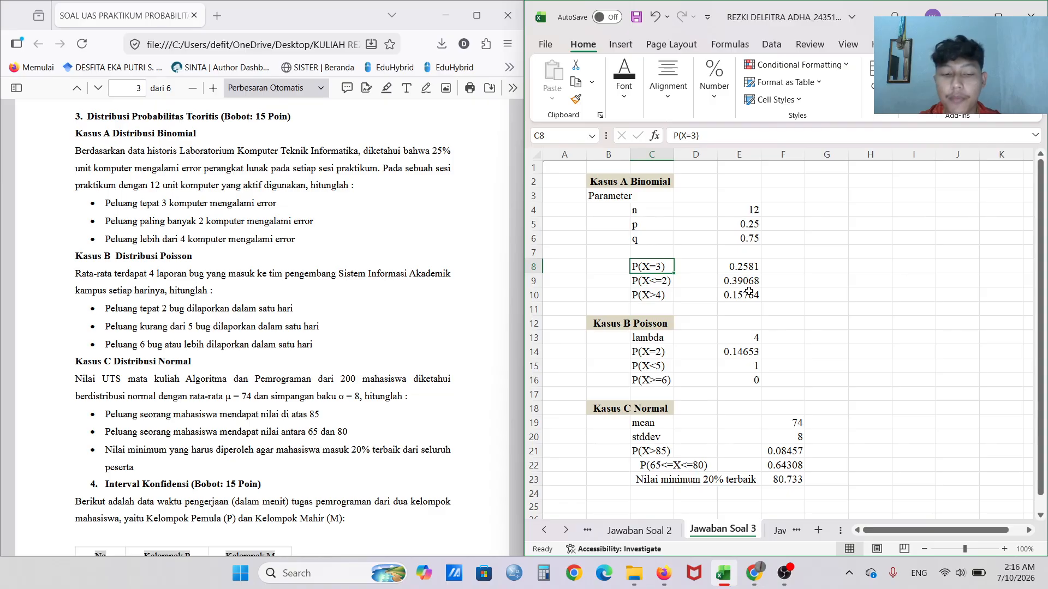
{"action": "left_click", "coordinate": [649, 284]}
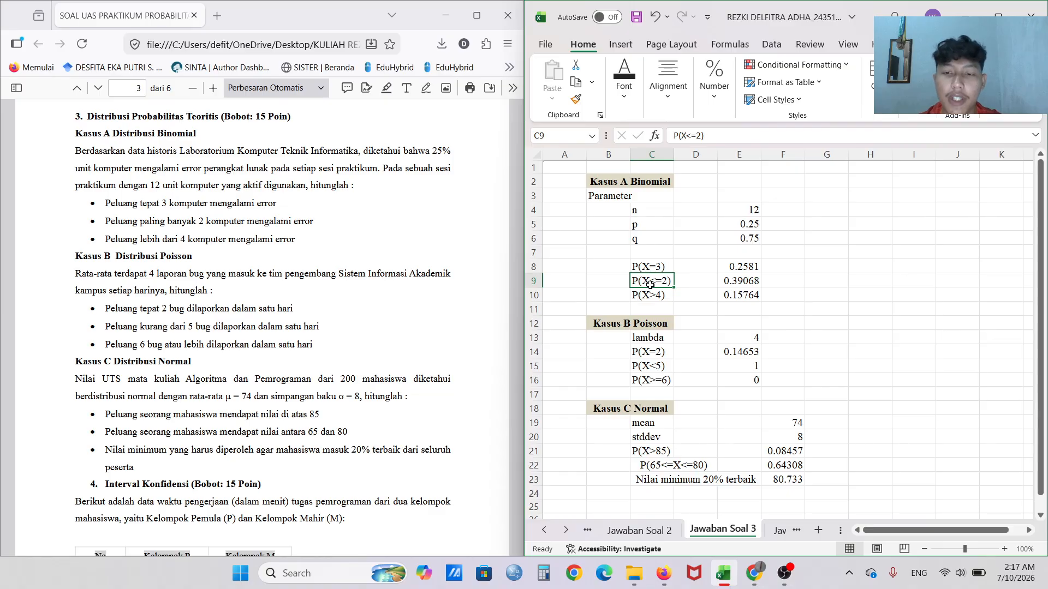
{"action": "left_click", "coordinate": [650, 293]}
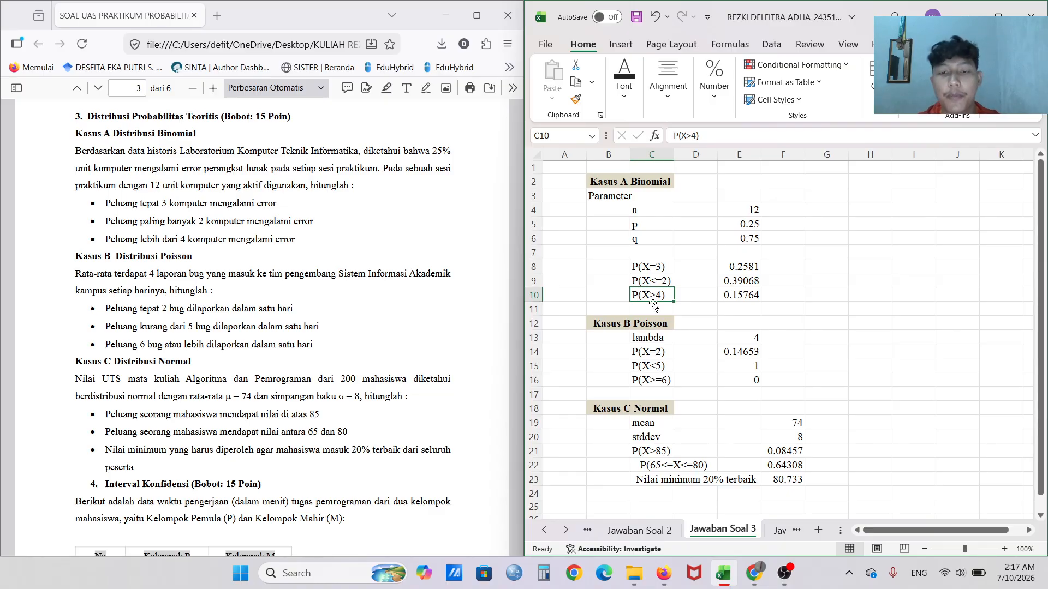
Compare Kasus B Poisson with the exam question and review its P(X=2), P(X<5) and P(X>=6) rows.
{"action": "scroll", "coordinate": [655, 301], "scroll_direction": "down", "scroll_amount": 2}
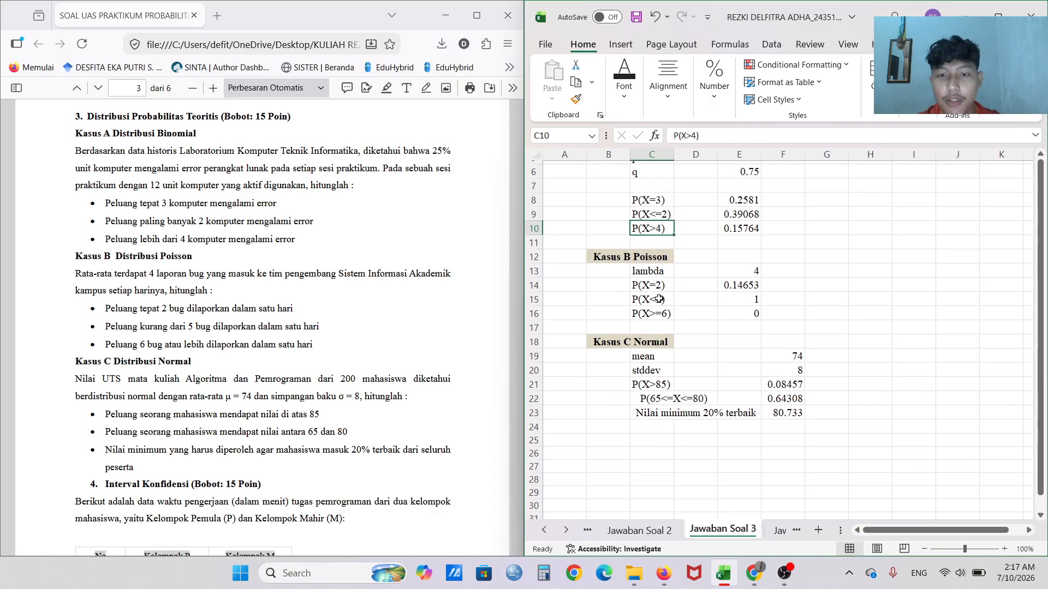
{"action": "scroll", "coordinate": [596, 265], "scroll_direction": "down", "scroll_amount": 1}
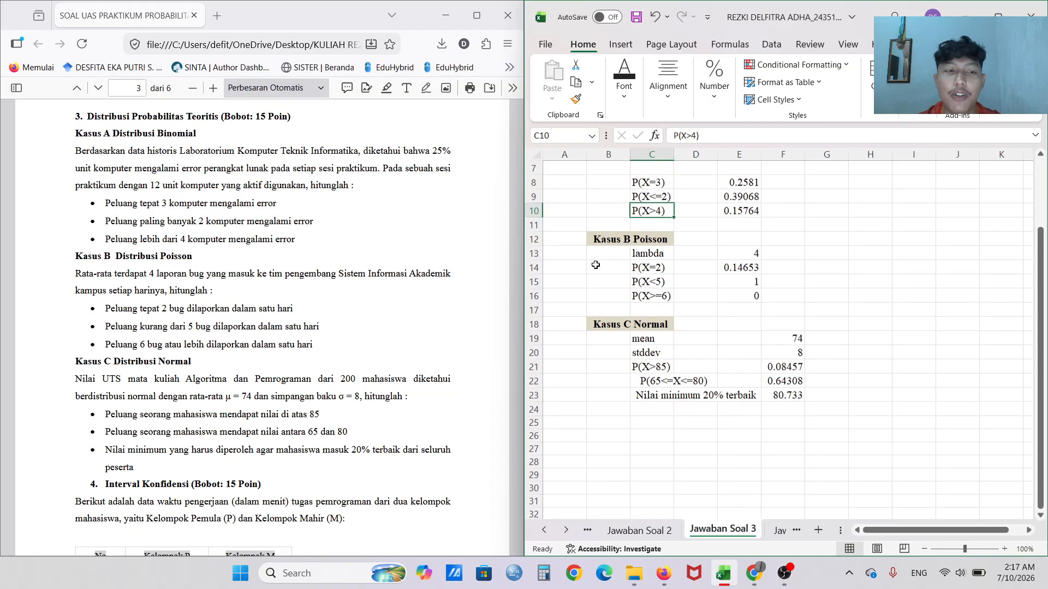
{"action": "scroll", "coordinate": [248, 322], "scroll_direction": "down", "scroll_amount": 3}
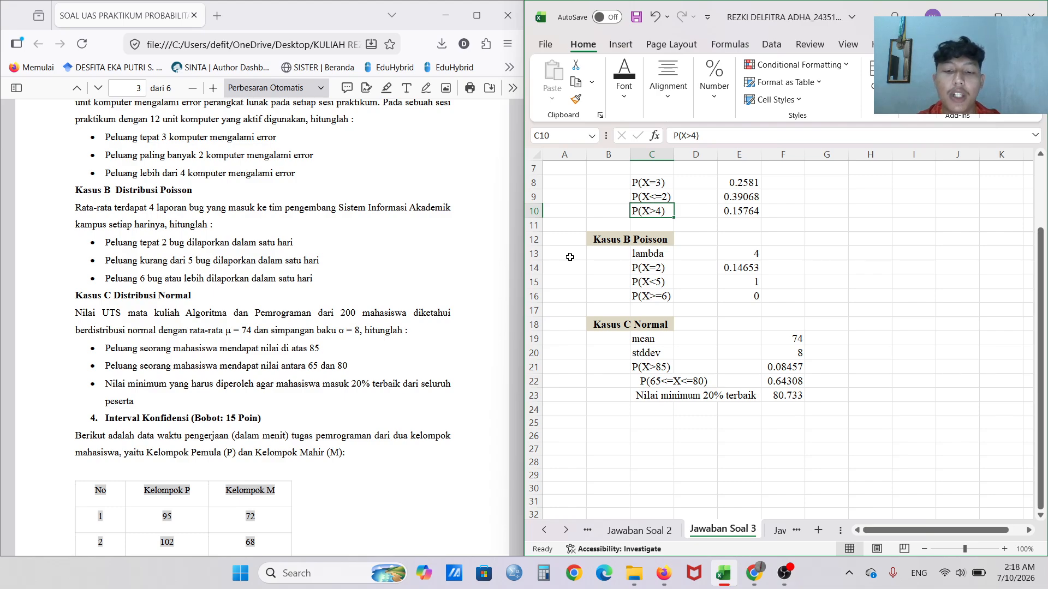
{"action": "left_click", "coordinate": [640, 268]}
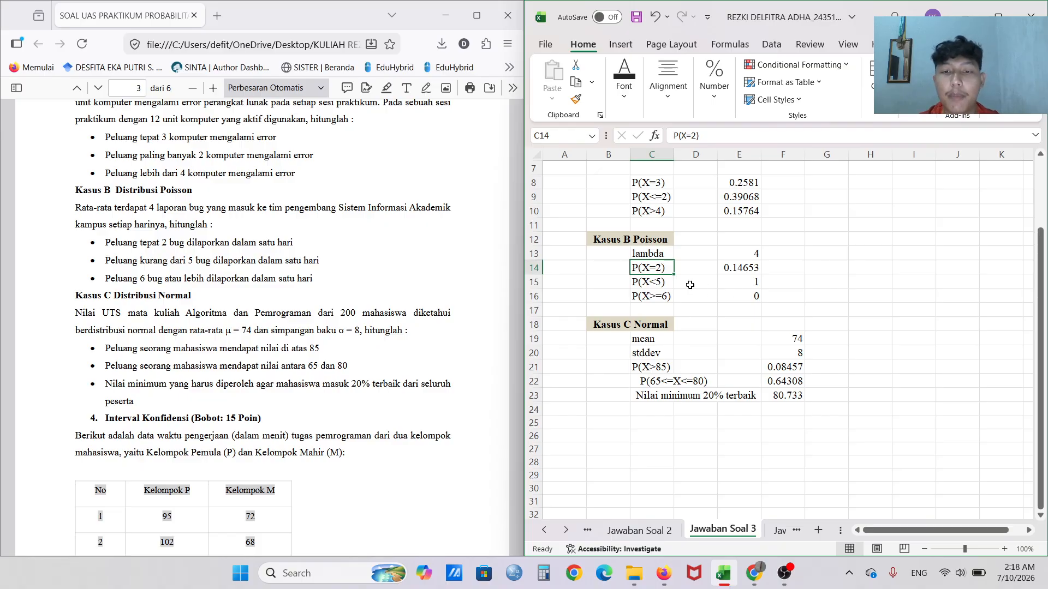
{"action": "left_click", "coordinate": [651, 283]}
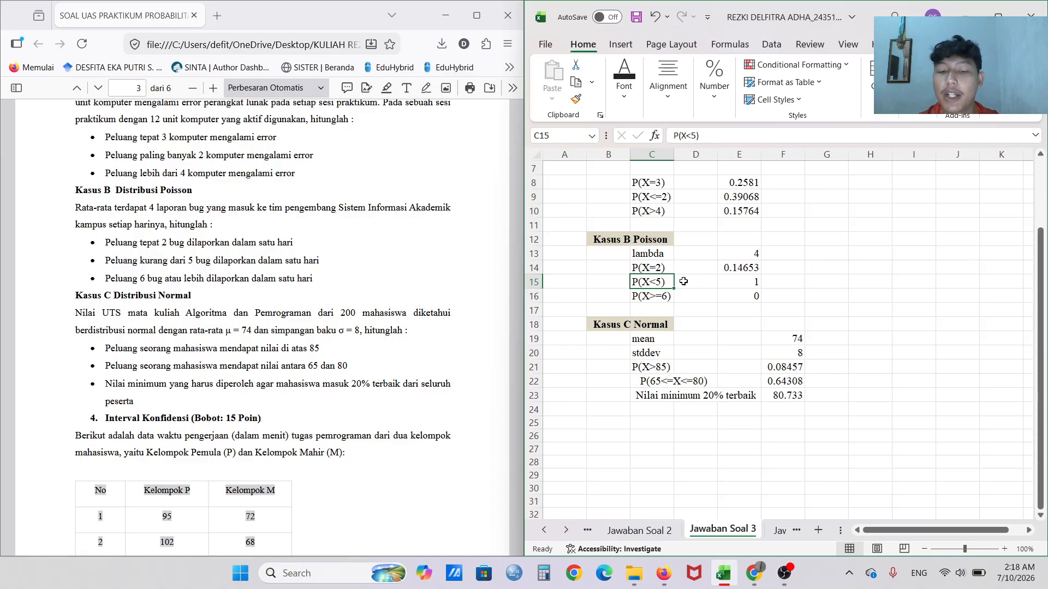
{"action": "left_click", "coordinate": [655, 296]}
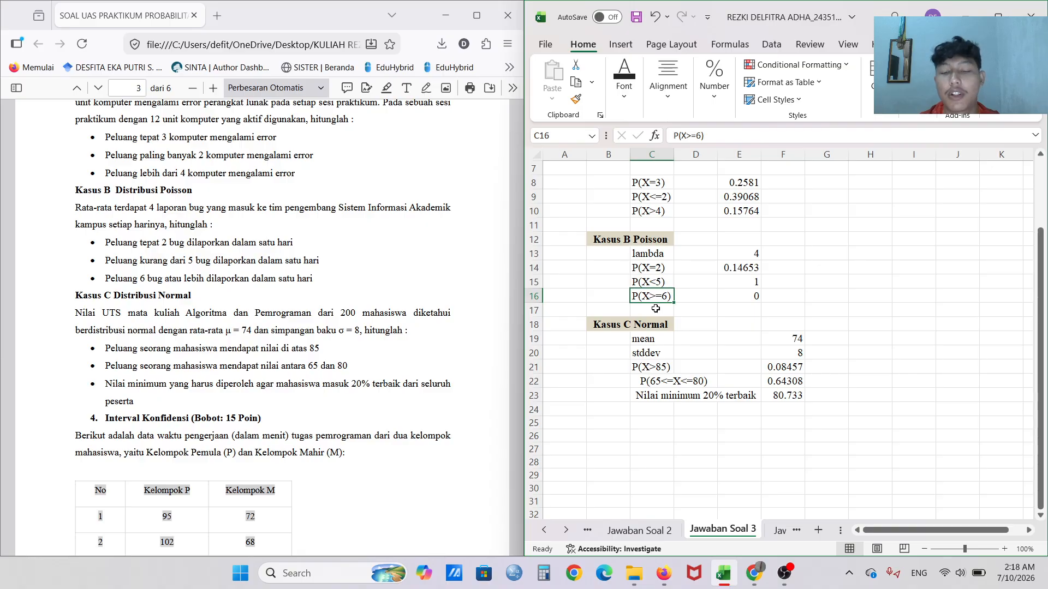
Read the Kasus C question in the exam PDF and review the mean, stddev and P(X>85) rows of Kasus C Normal.
{"action": "scroll", "coordinate": [654, 309], "scroll_direction": "down", "scroll_amount": 3}
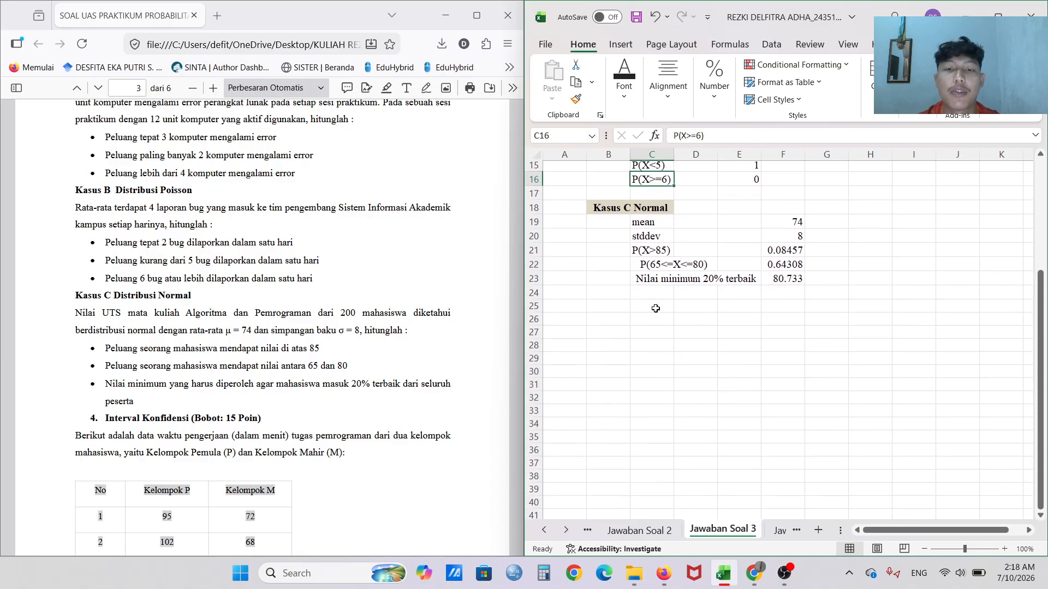
{"action": "scroll", "coordinate": [319, 271], "scroll_direction": "down", "scroll_amount": 3}
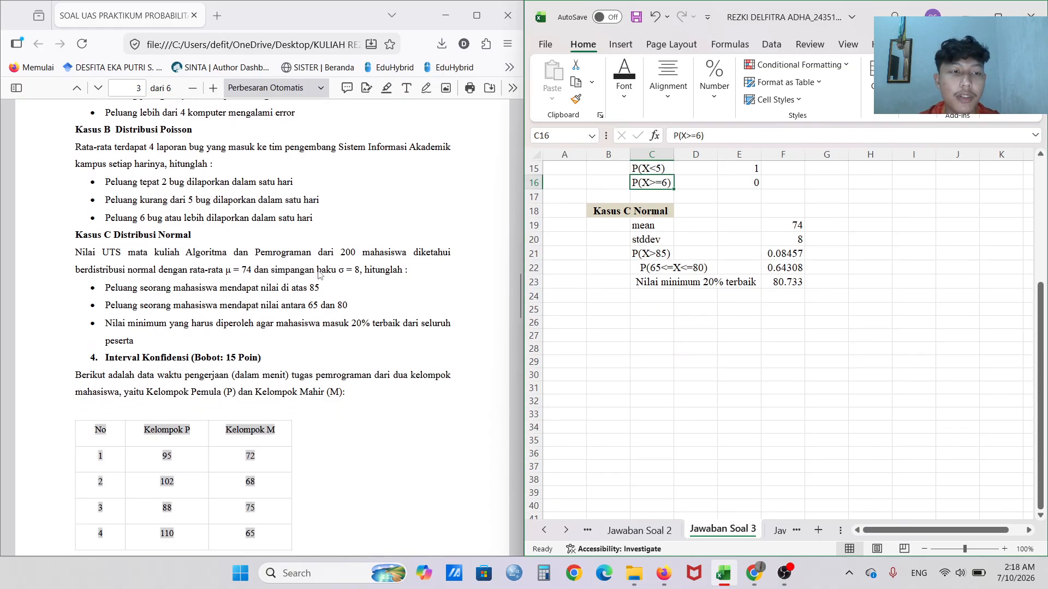
{"action": "scroll", "coordinate": [319, 272], "scroll_direction": "down", "scroll_amount": 1}
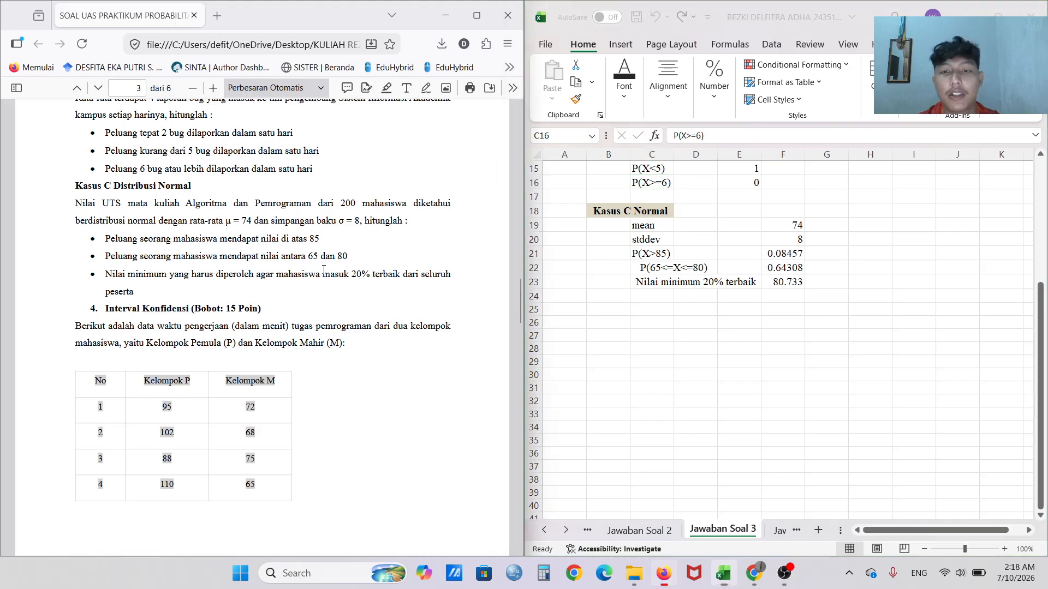
{"action": "left_click", "coordinate": [518, 273]}
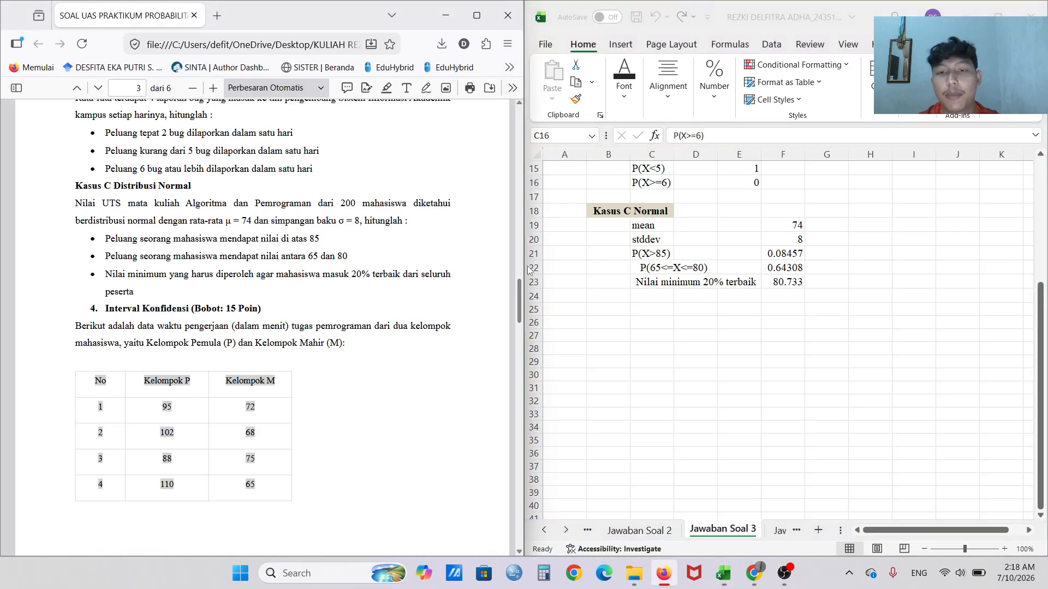
{"action": "left_click", "coordinate": [644, 225]}
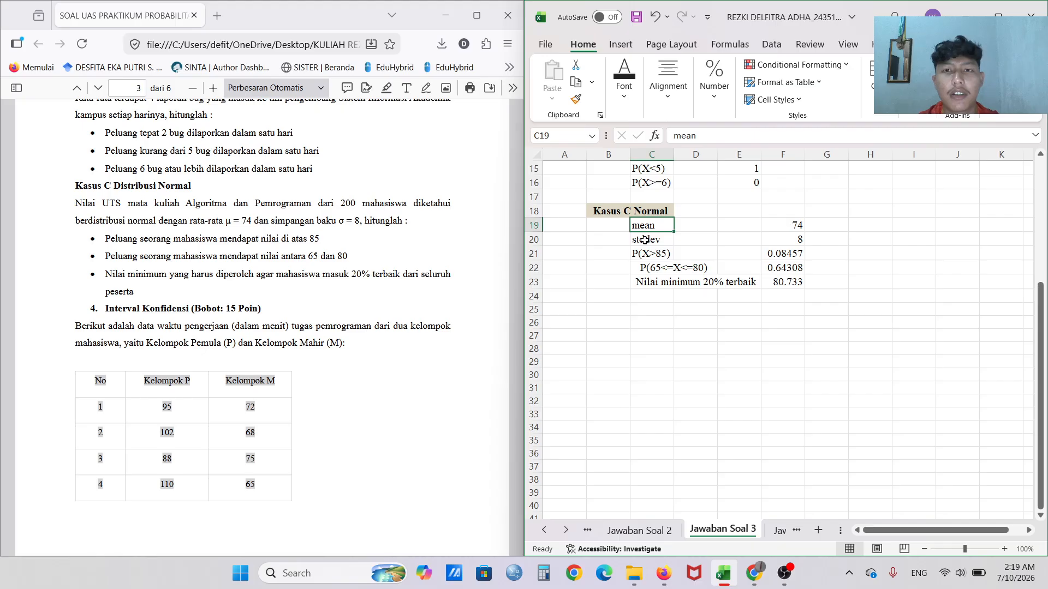
{"action": "left_click", "coordinate": [645, 240]}
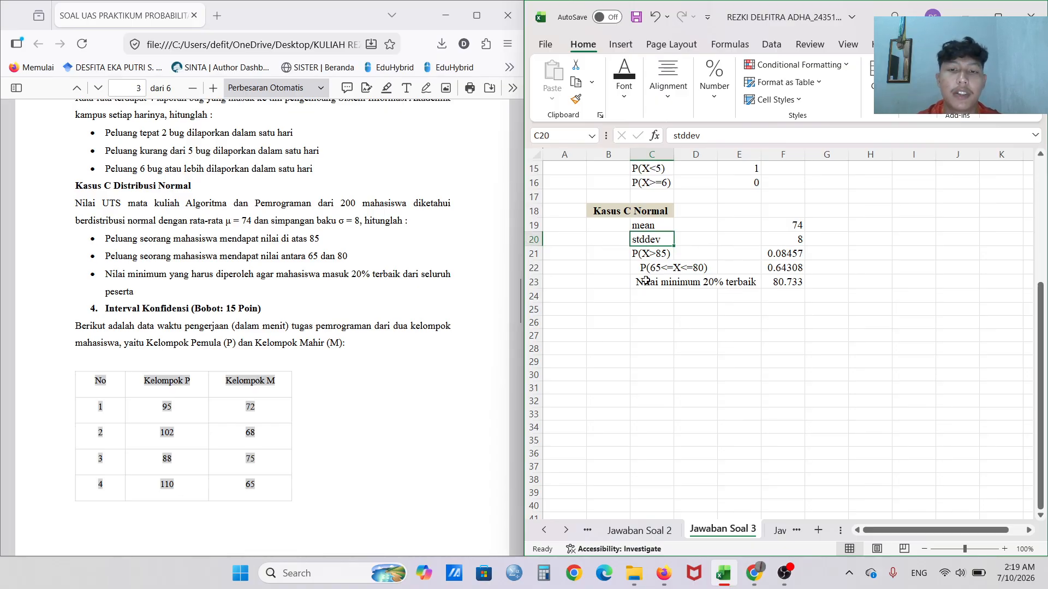
{"action": "left_click", "coordinate": [644, 255]}
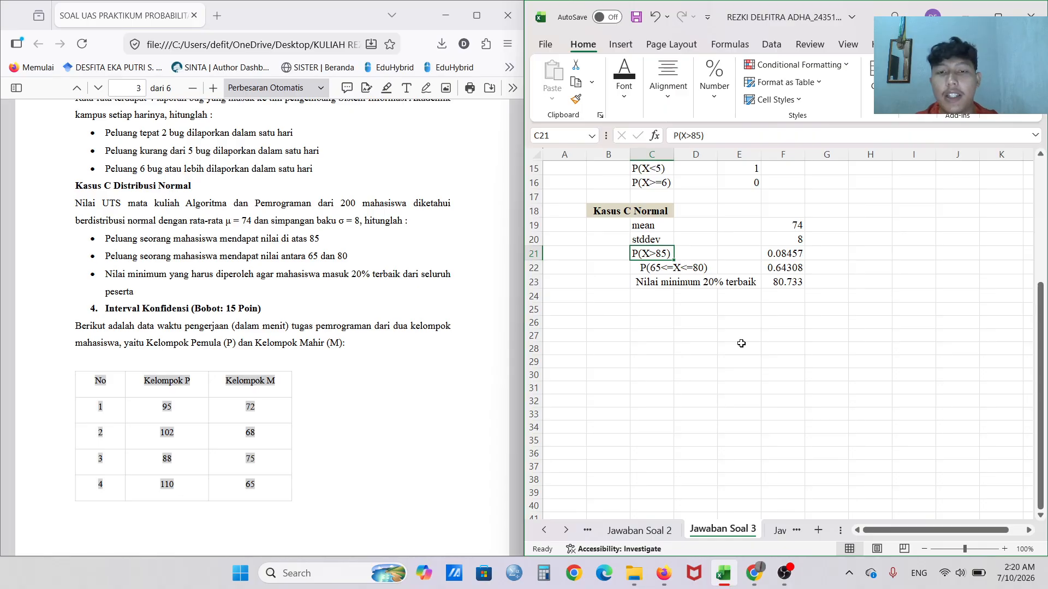
Zoom the sheet out to 65% and highlight the Kasus A, Kasus B and Kasus C blocks one after another for a recap.
{"action": "scroll", "coordinate": [741, 343], "scroll_direction": "down", "scroll_amount": 4}
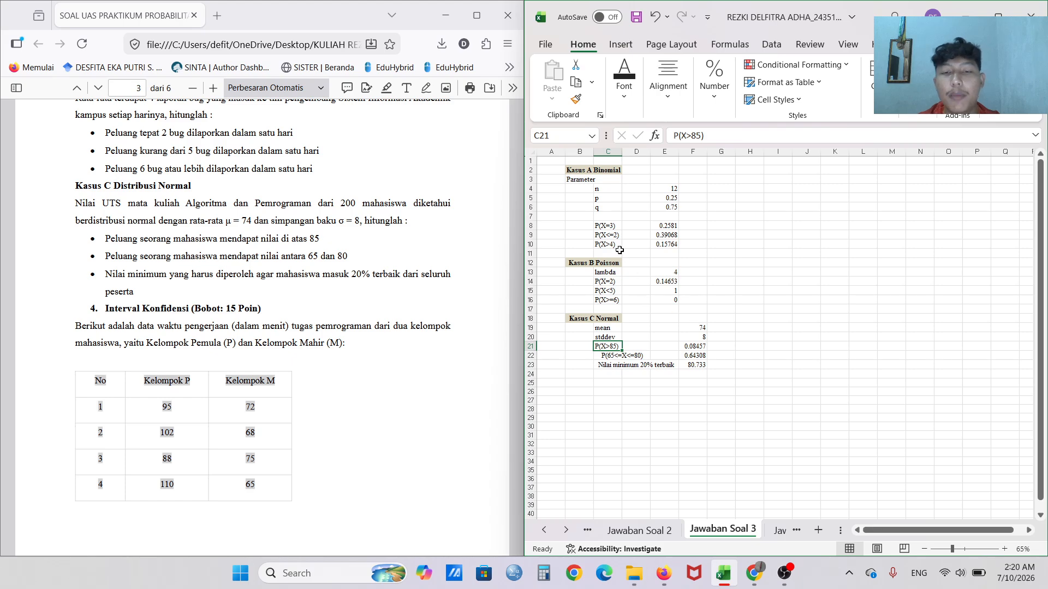
{"action": "left_click_drag", "start_coordinate": [570, 171], "coordinate": [676, 252]}
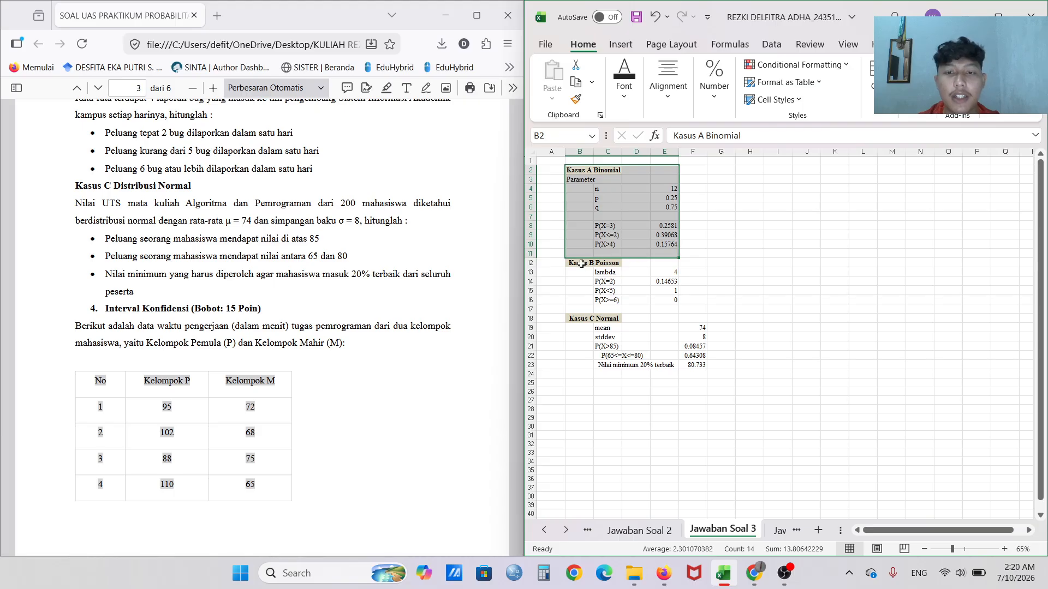
{"action": "left_click_drag", "start_coordinate": [576, 264], "coordinate": [671, 301]}
{"action": "scroll", "coordinate": [339, 261], "scroll_direction": "up", "scroll_amount": 2}
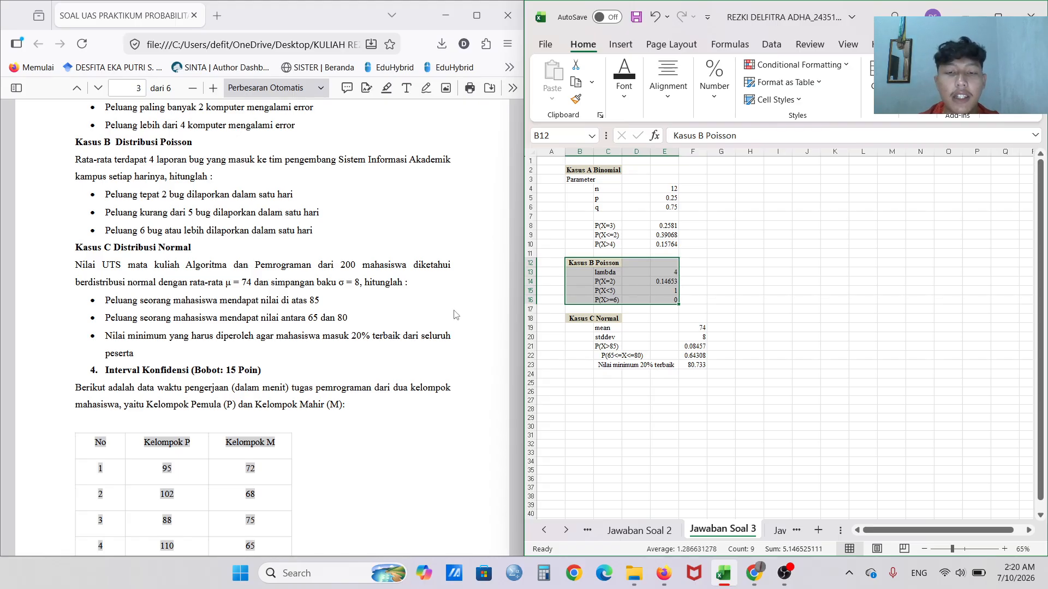
{"action": "left_click_drag", "start_coordinate": [579, 319], "coordinate": [699, 371]}
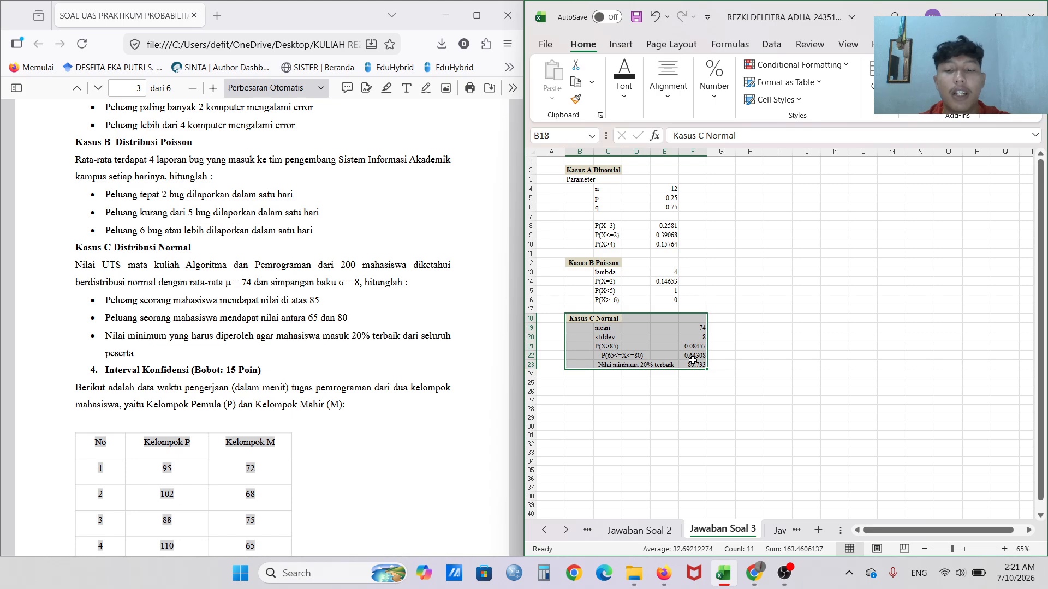
Open the Jawaban Soal 4 sheet and compare its Kelompok P and Kelompok M data table with question 4 in the exam PDF.
{"action": "left_click", "coordinate": [780, 531]}
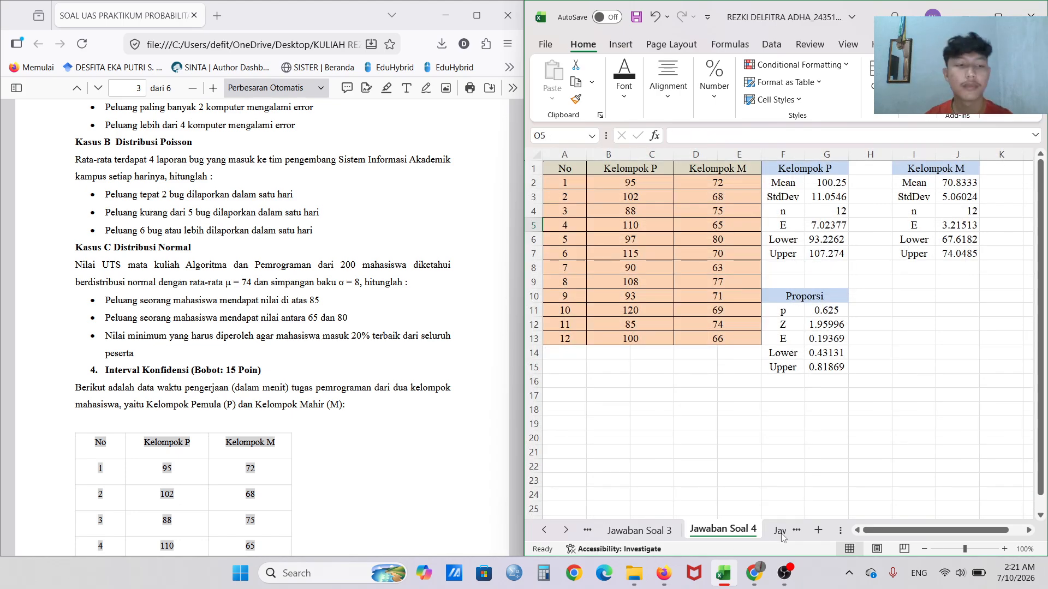
{"action": "scroll", "coordinate": [175, 360], "scroll_direction": "down", "scroll_amount": 5}
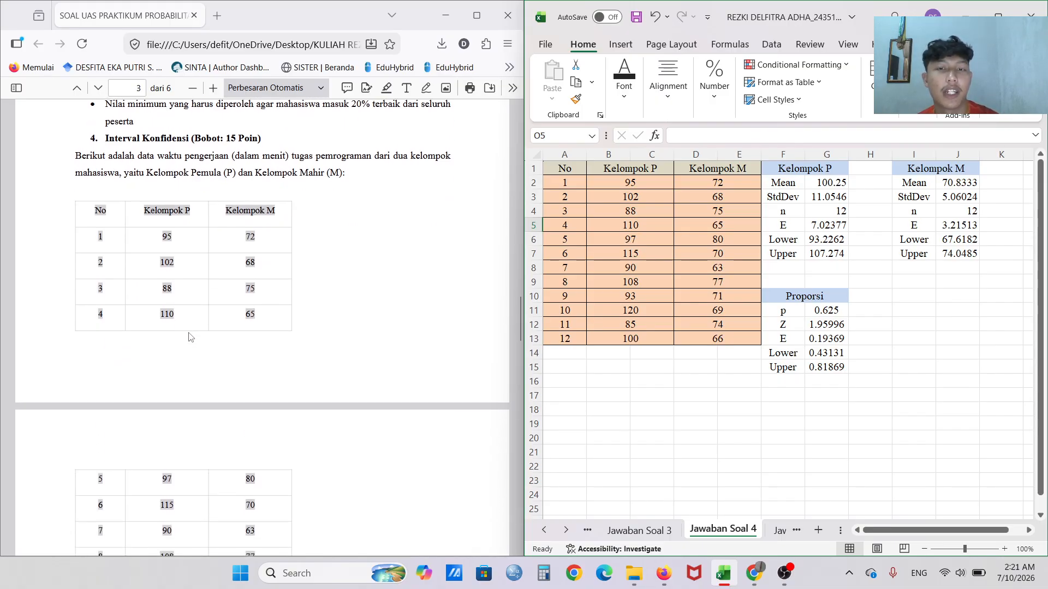
{"action": "scroll", "coordinate": [190, 336], "scroll_direction": "down", "scroll_amount": 1}
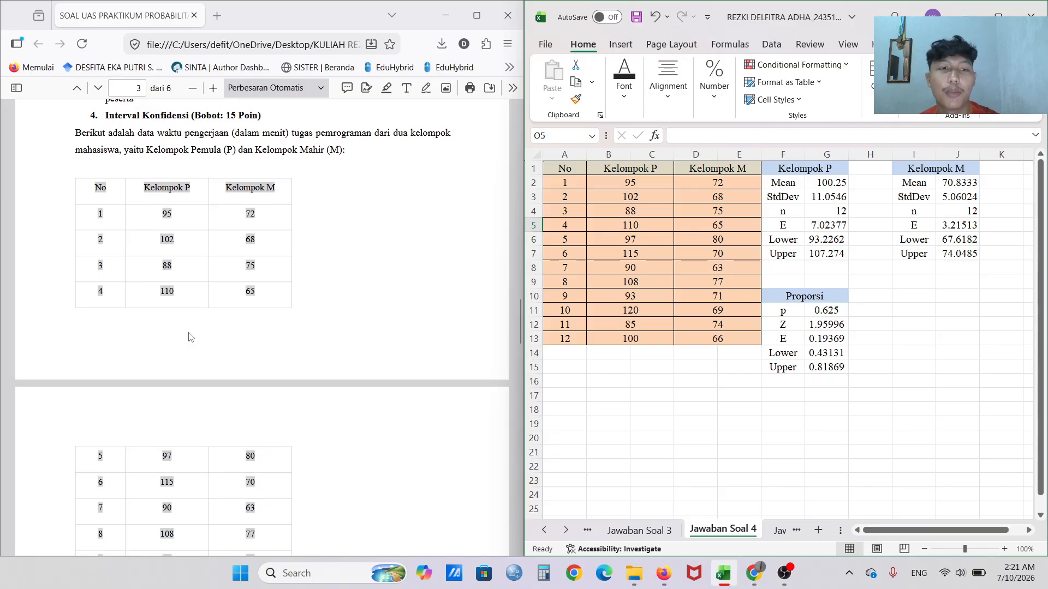
{"action": "scroll", "coordinate": [190, 336], "scroll_direction": "down", "scroll_amount": 2}
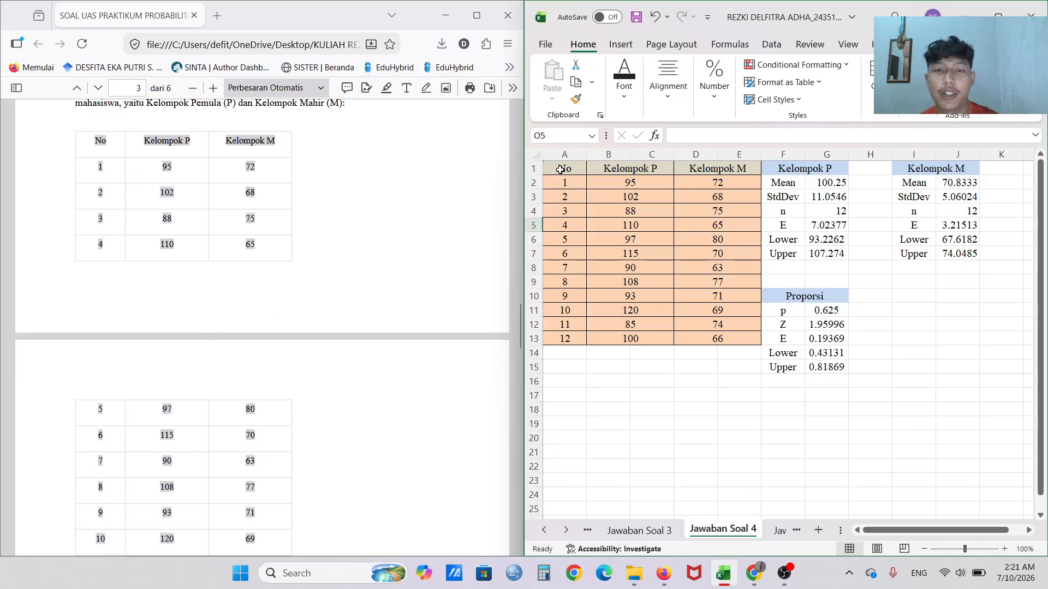
{"action": "left_click_drag", "start_coordinate": [561, 171], "coordinate": [731, 336]}
{"action": "left_click", "coordinate": [727, 364]}
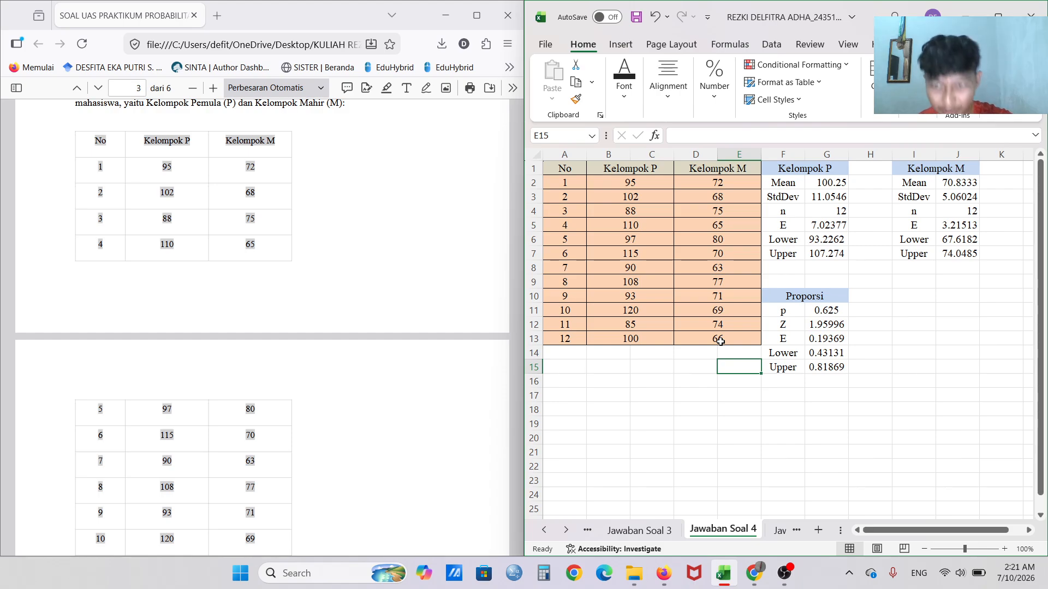
Inspect the Kelompok P Mean, StdDev and n formulas in G2:G4 and the data range they reference.
{"action": "left_click", "coordinate": [831, 183]}
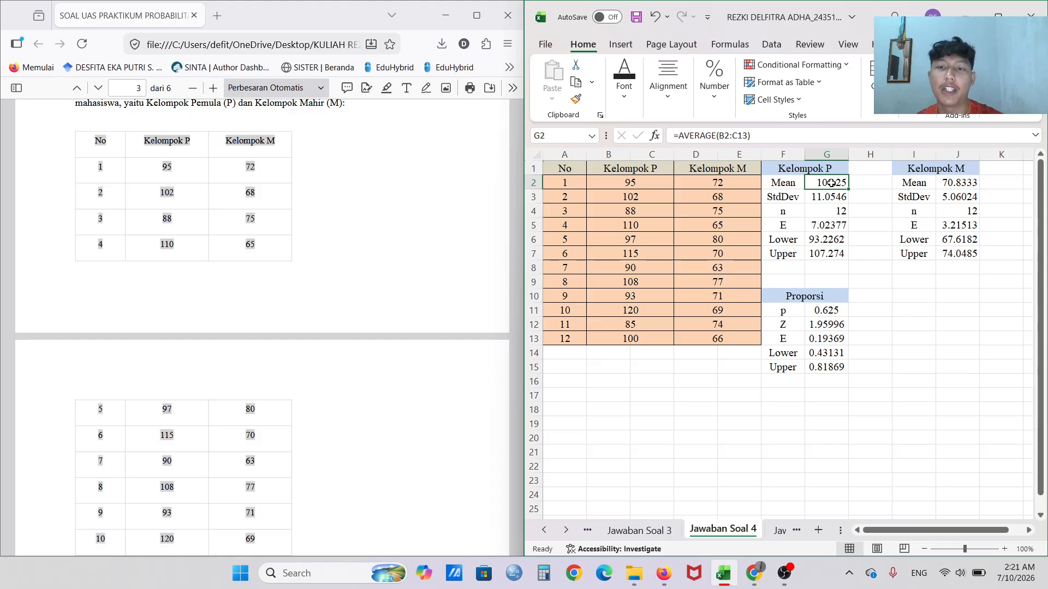
{"action": "double_click", "coordinate": [832, 183]}
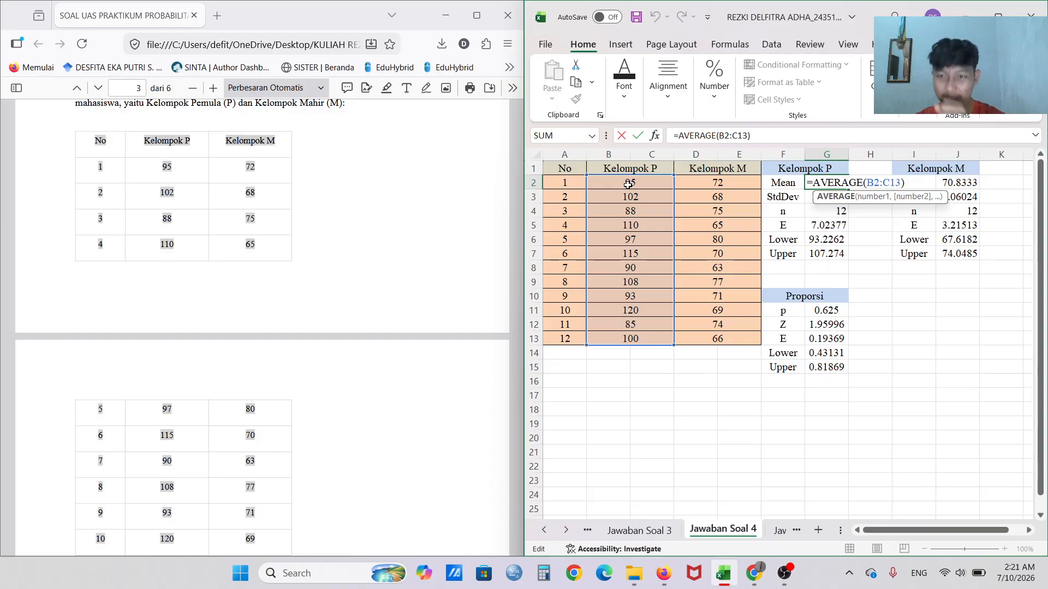
{"action": "key", "text": "Return"}
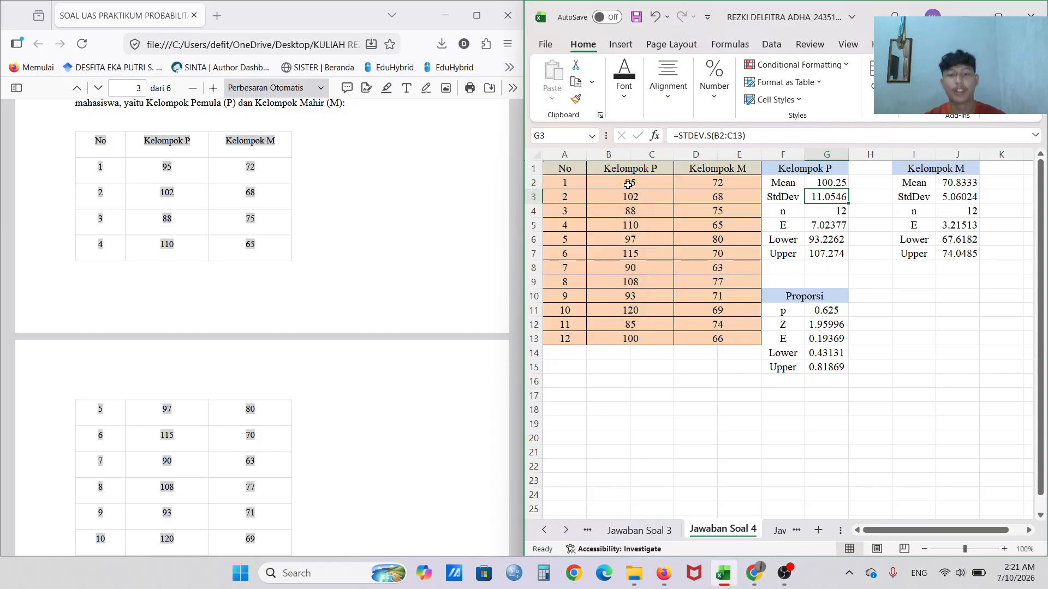
{"action": "double_click", "coordinate": [822, 198]}
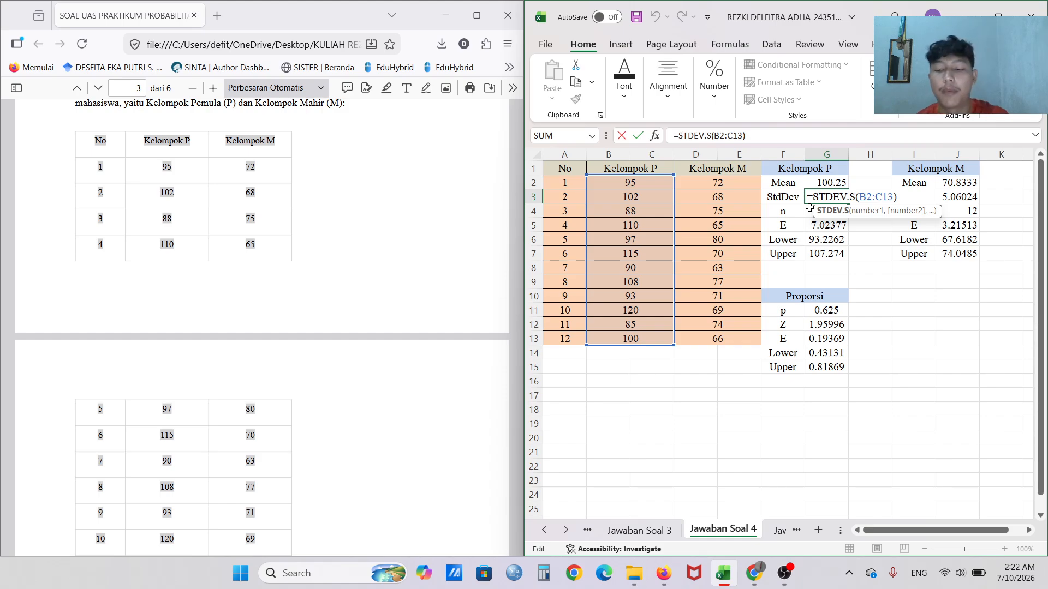
{"action": "key", "text": "Return"}
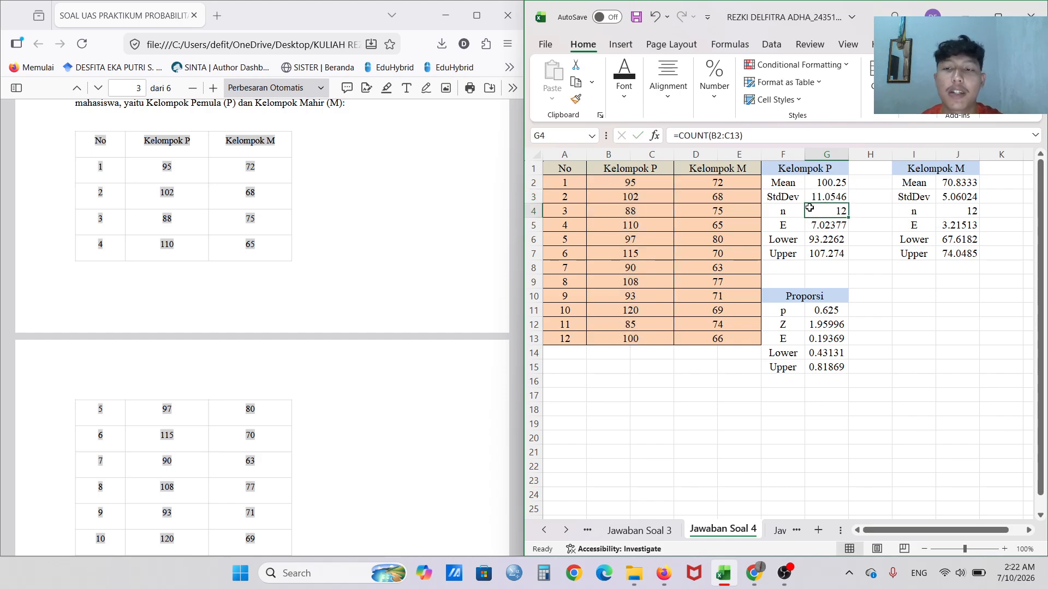
{"action": "double_click", "coordinate": [842, 213]}
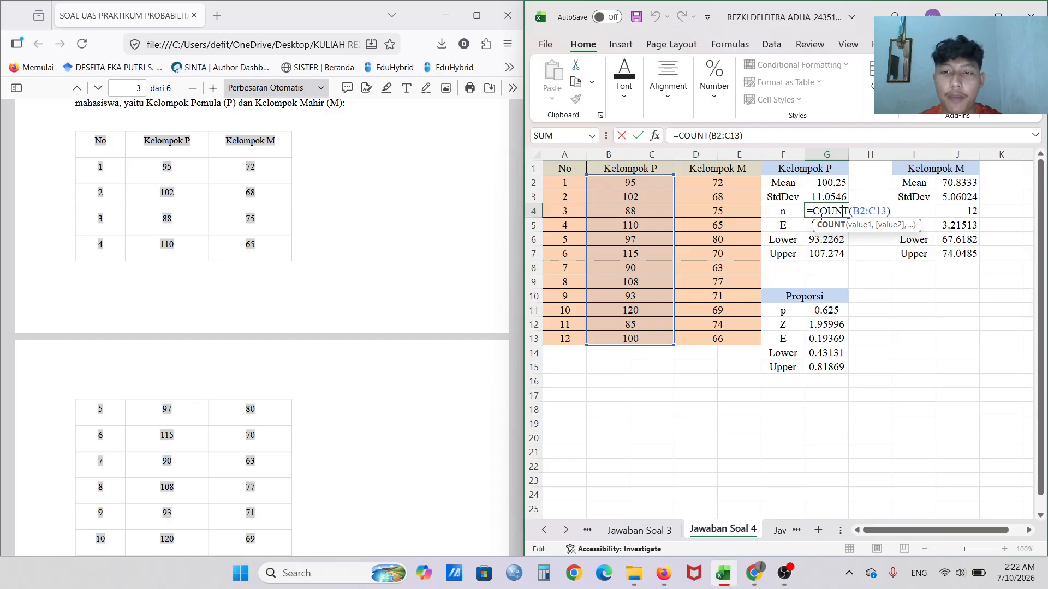
{"action": "key", "text": "Return"}
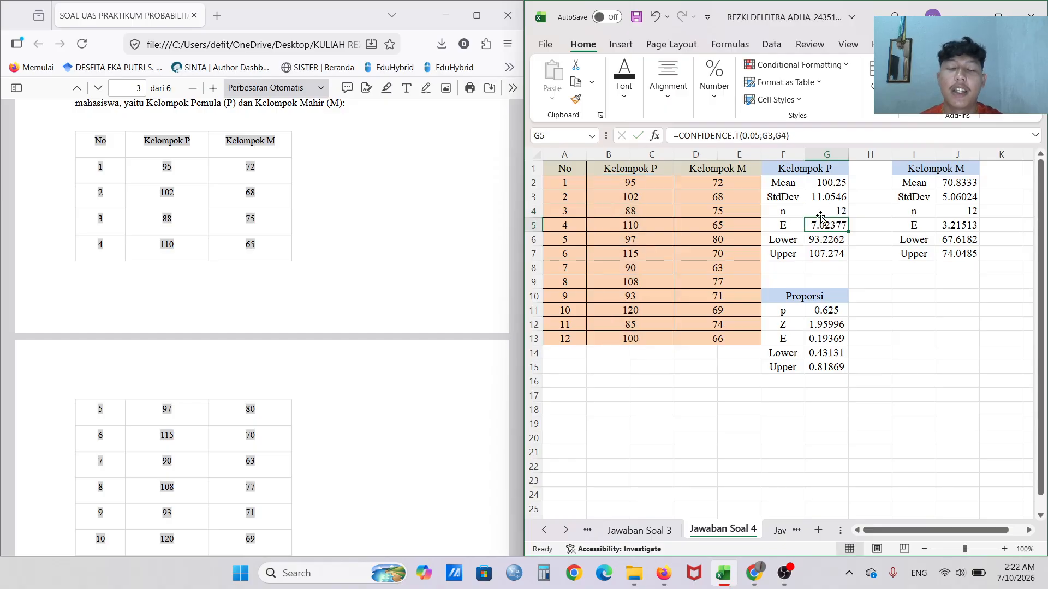
Inspect the CONFIDENCE.T formula for Kelompok P's margin of error E in G5.
{"action": "double_click", "coordinate": [820, 225]}
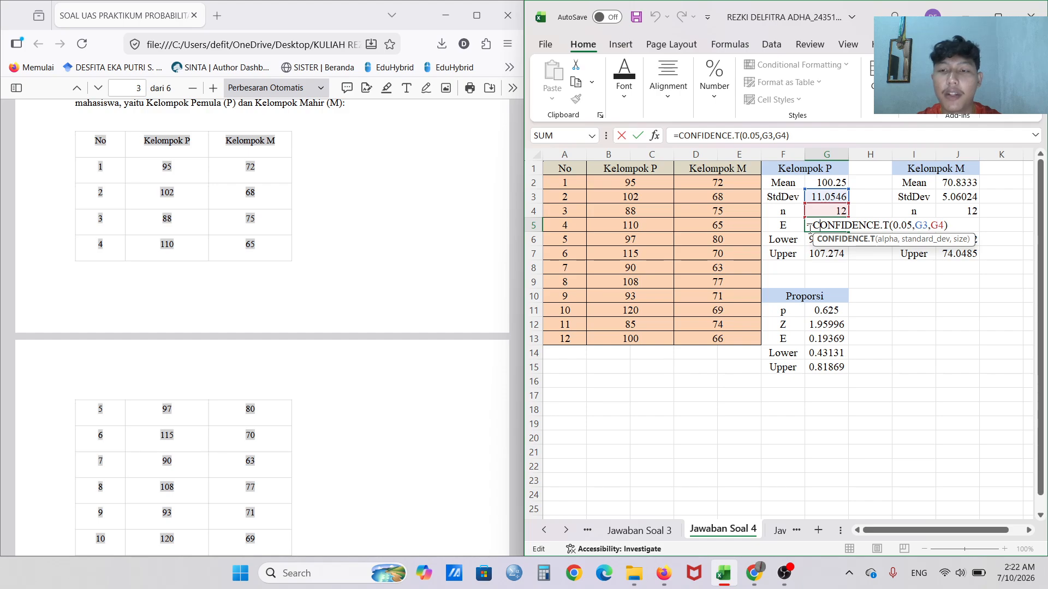
{"action": "key", "text": "Return"}
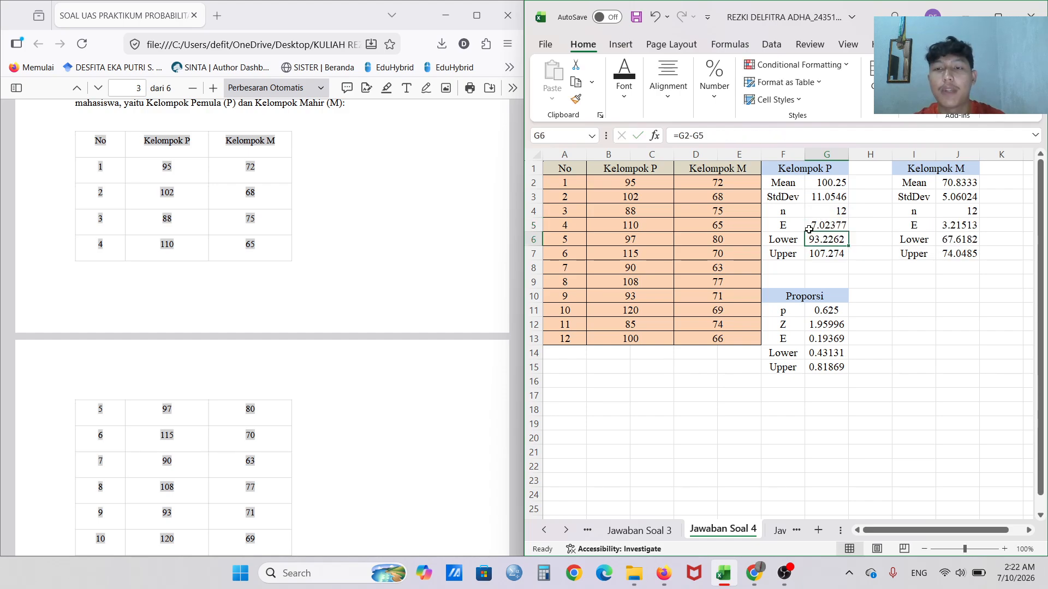
{"action": "left_click", "coordinate": [812, 226]}
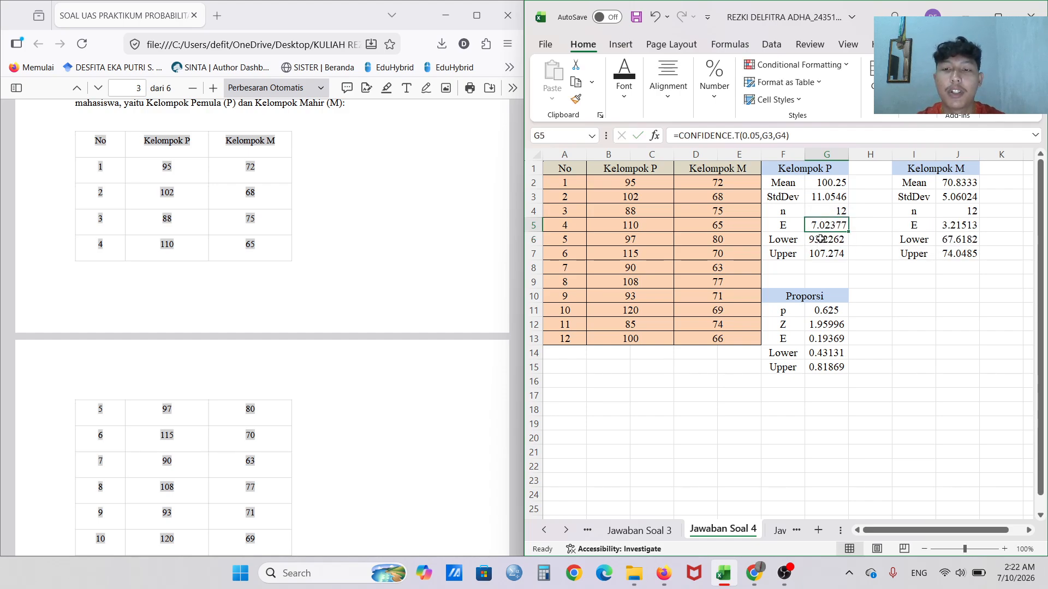
Inspect Kelompok P's Lower and Upper confidence limit formulas in G6 and G7 and the cells they reference.
{"action": "left_click", "coordinate": [825, 240]}
{"action": "double_click", "coordinate": [825, 240]}
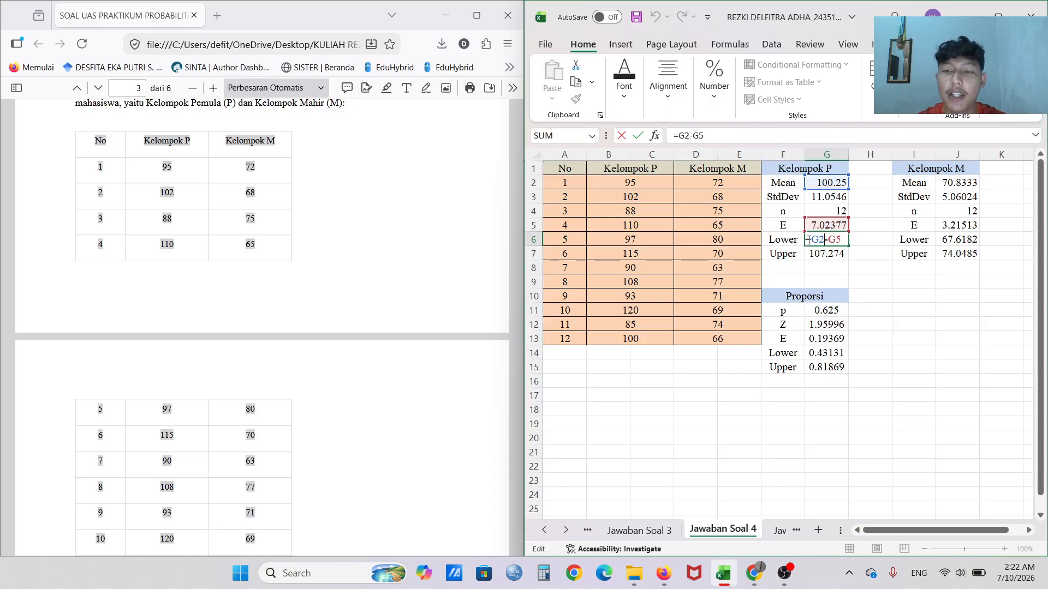
{"action": "key", "text": "Return"}
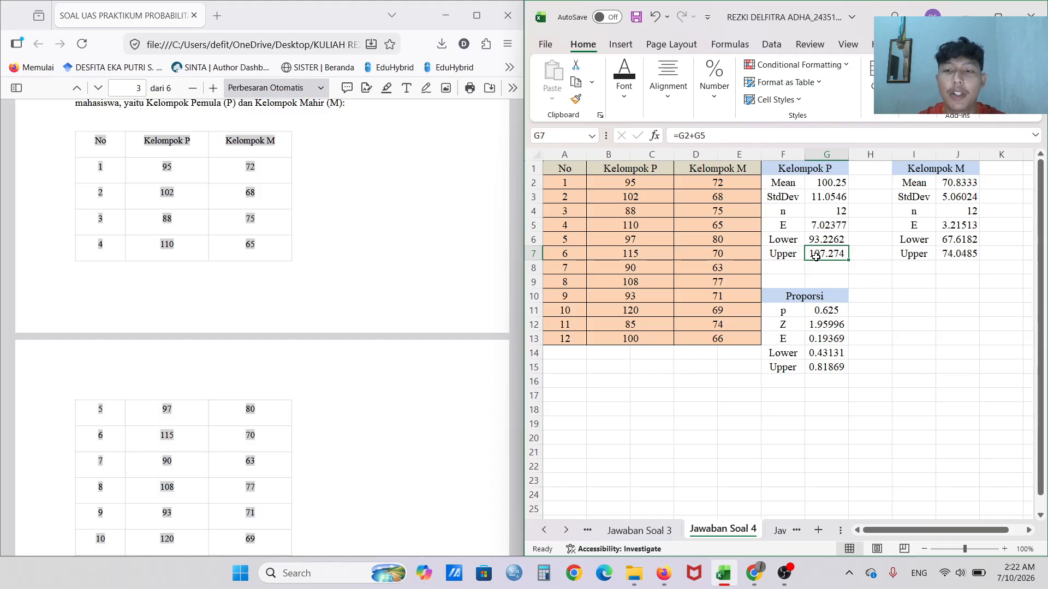
{"action": "double_click", "coordinate": [825, 254]}
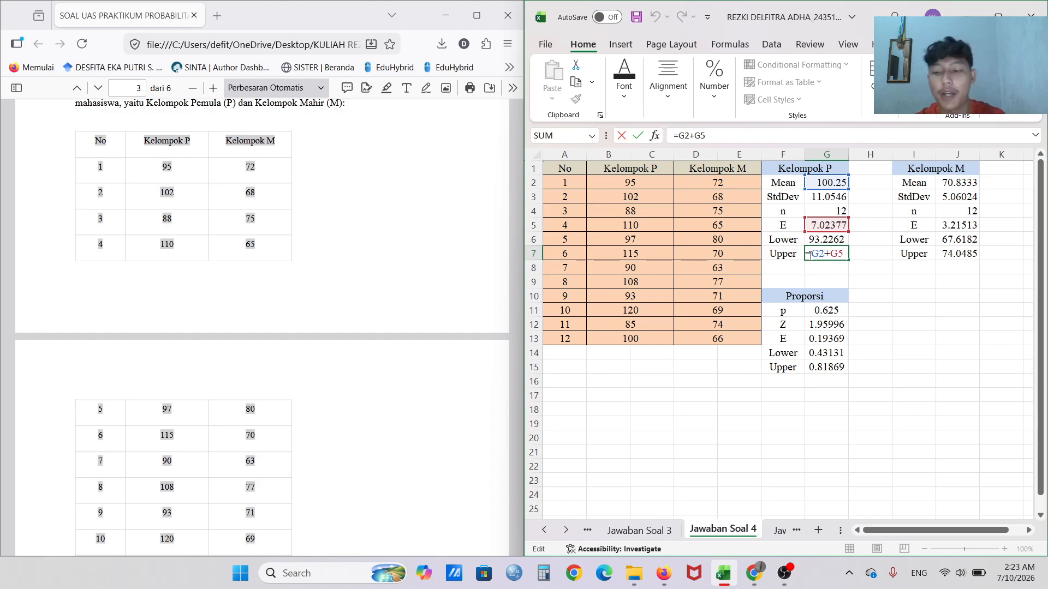
{"action": "key", "text": "Return"}
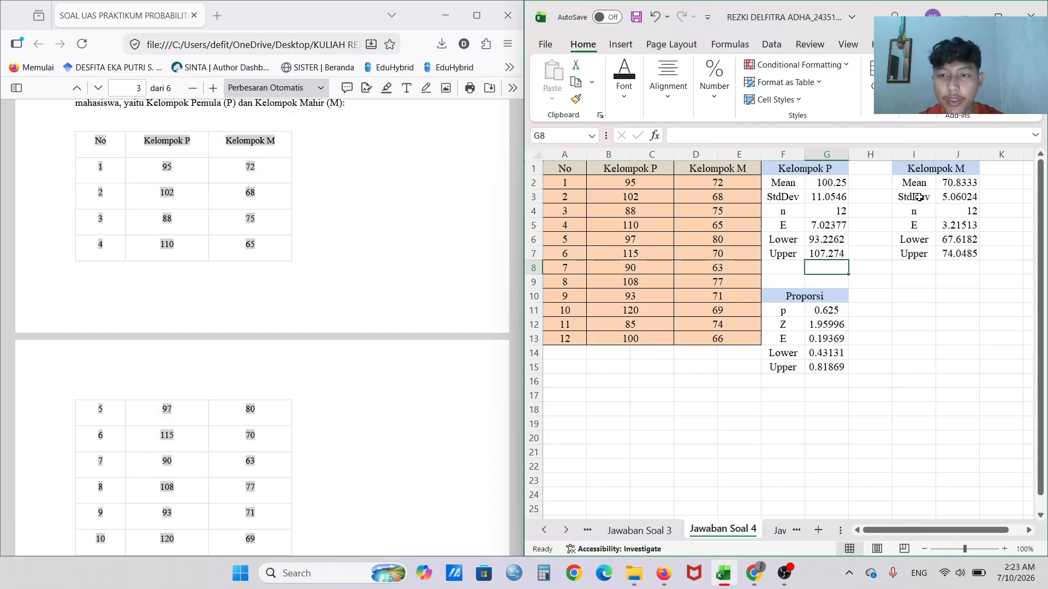
Reselect the Kelompok M data in rows 2 to 13 as the range of the AVERAGE formula in J2.
{"action": "left_click", "coordinate": [952, 183]}
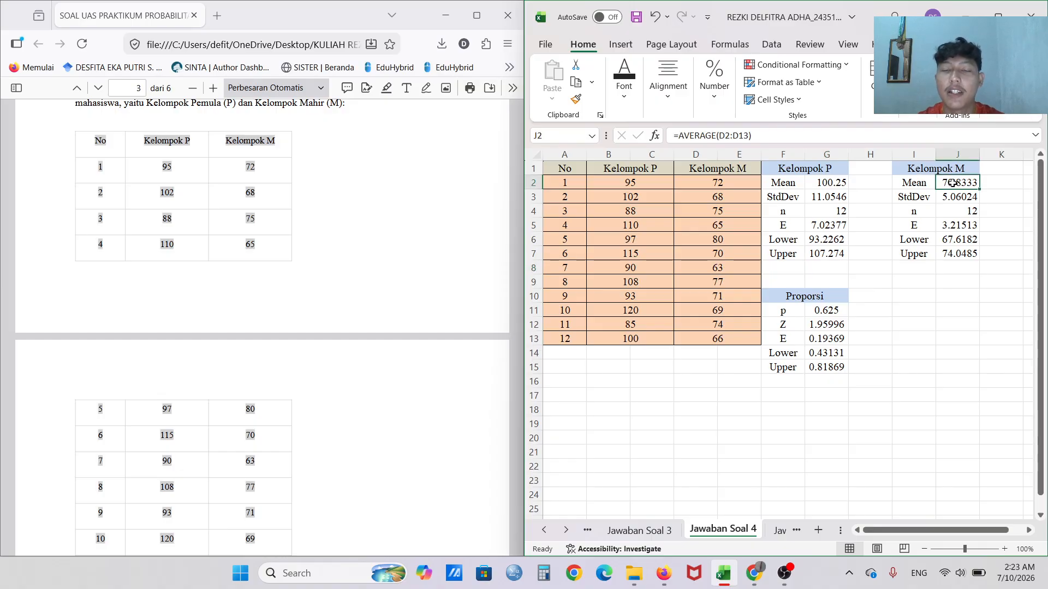
{"action": "double_click", "coordinate": [952, 183]}
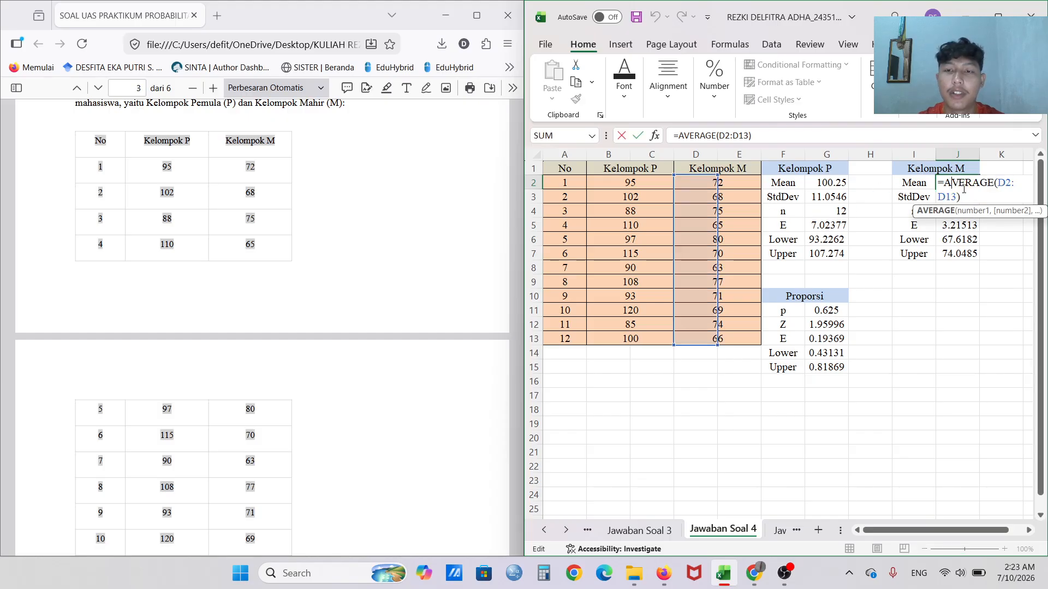
{"action": "left_click_drag", "start_coordinate": [996, 184], "coordinate": [958, 197]}
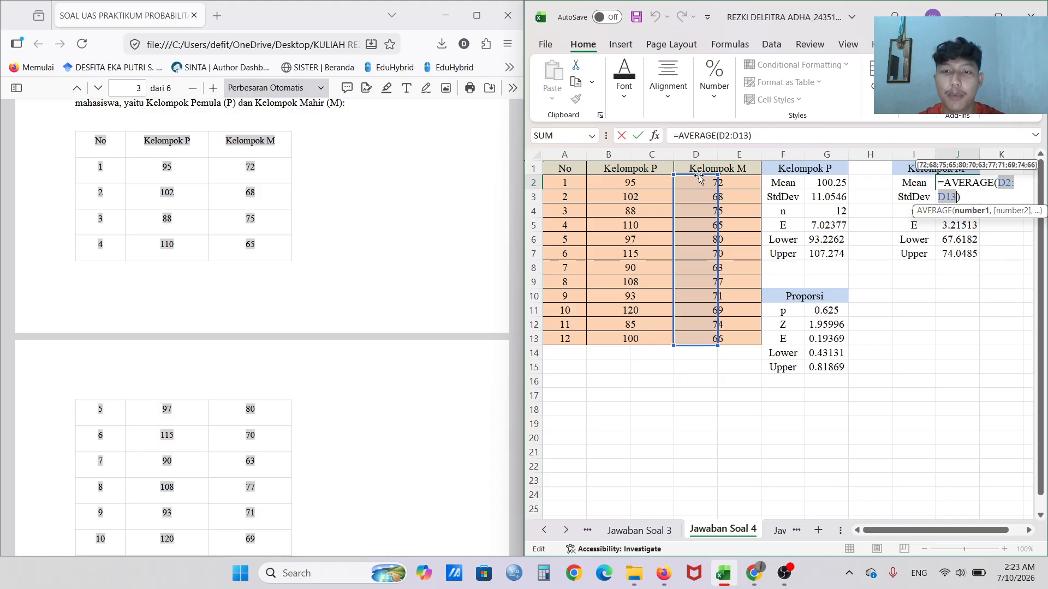
{"action": "left_click_drag", "start_coordinate": [721, 179], "coordinate": [715, 338]}
{"action": "key", "text": "Return"}
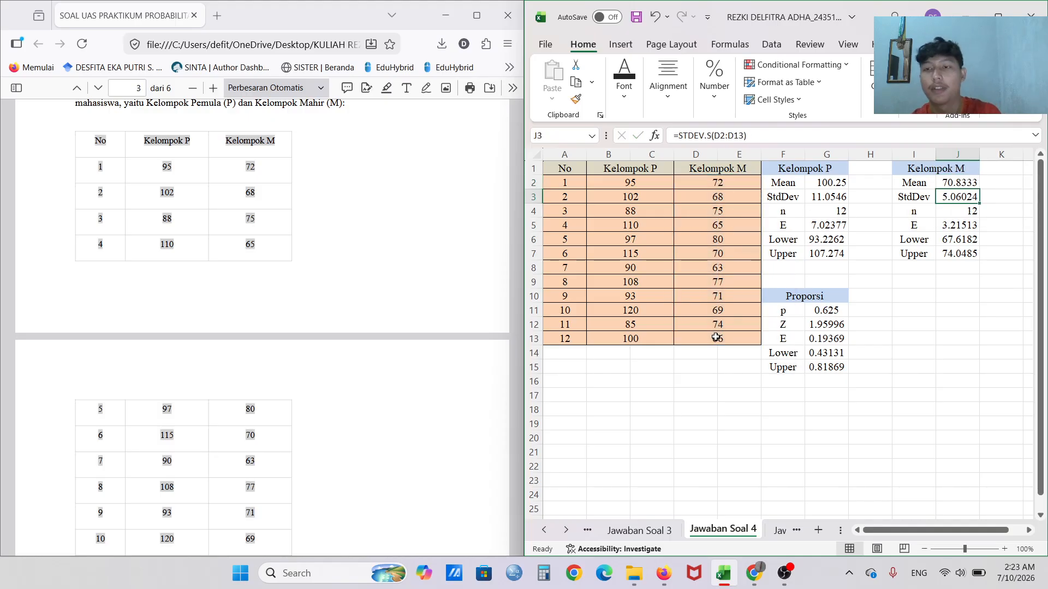
Reselect the Kelompok M data in rows 2 to 13 as the range of the STDEV.S formula in J3.
{"action": "double_click", "coordinate": [957, 200]}
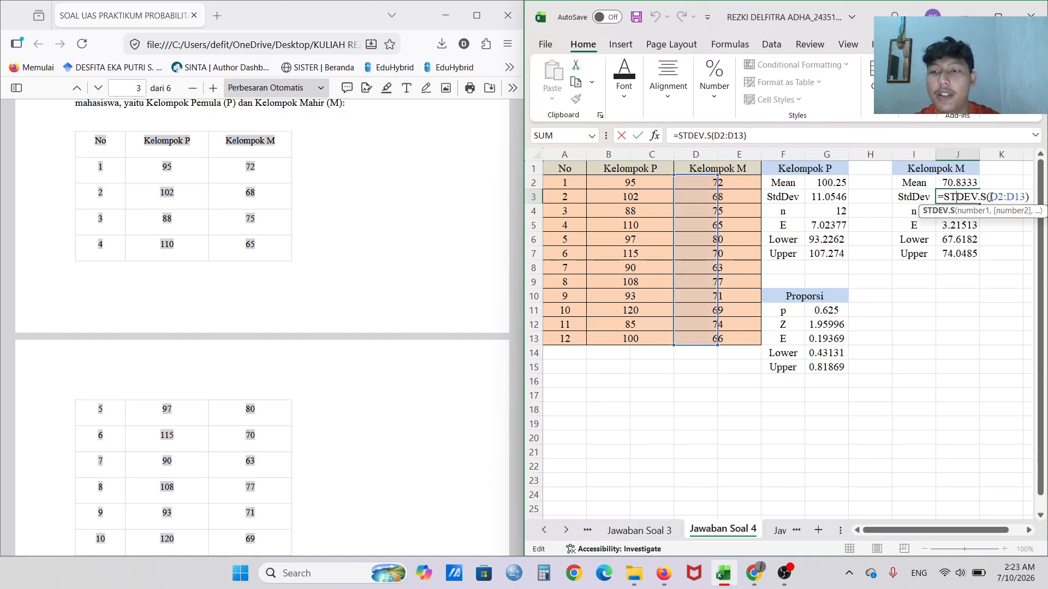
{"action": "left_click_drag", "start_coordinate": [999, 197], "coordinate": [1026, 197]}
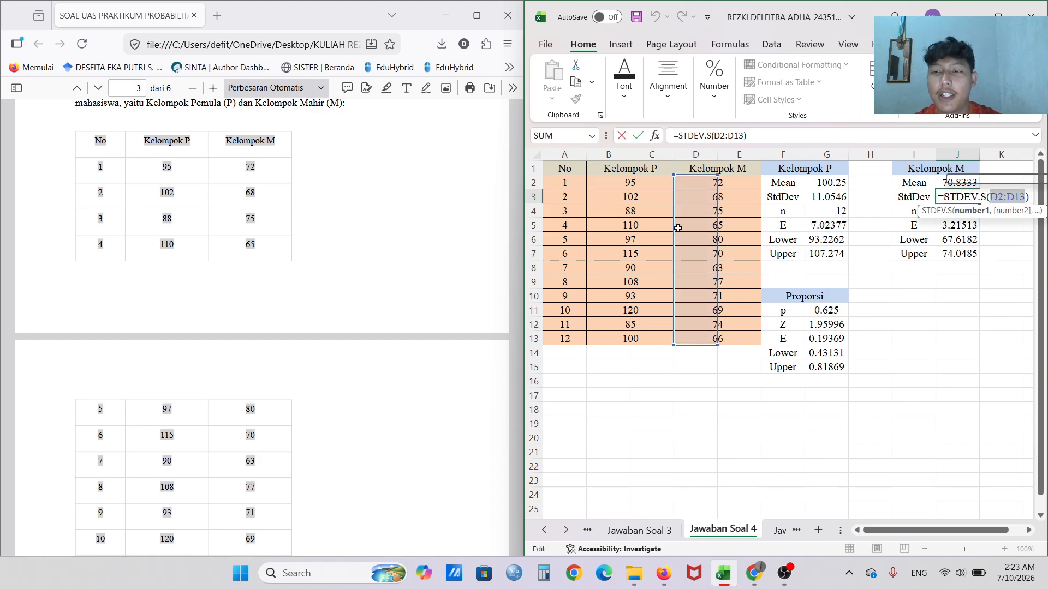
{"action": "left_click_drag", "start_coordinate": [715, 182], "coordinate": [717, 338]}
{"action": "key", "text": "Return"}
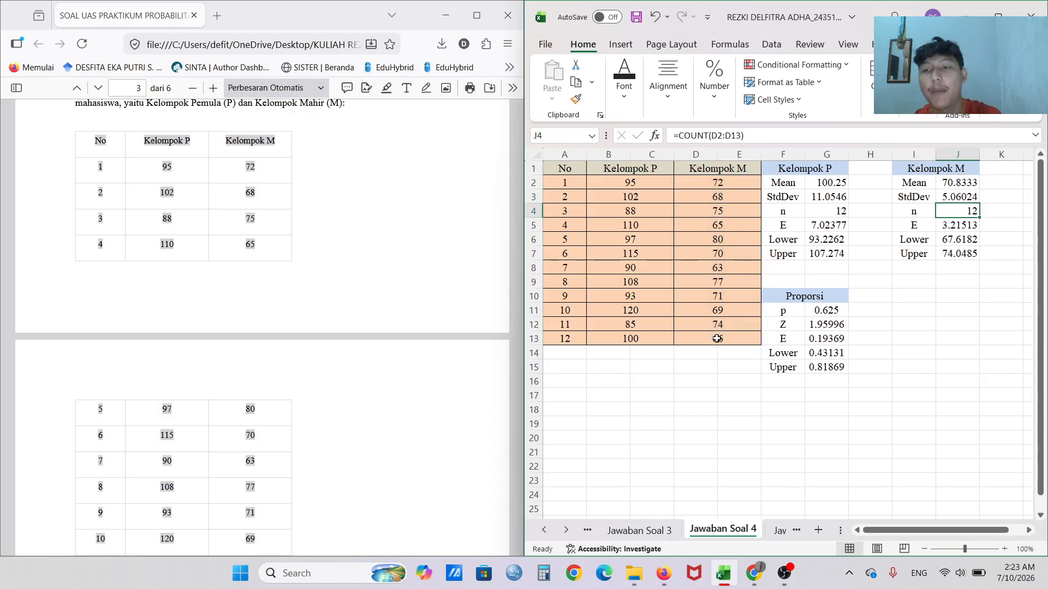
Set the range of Kelompok M's COUNT formula in J4 to D2:E13.
{"action": "double_click", "coordinate": [974, 211]}
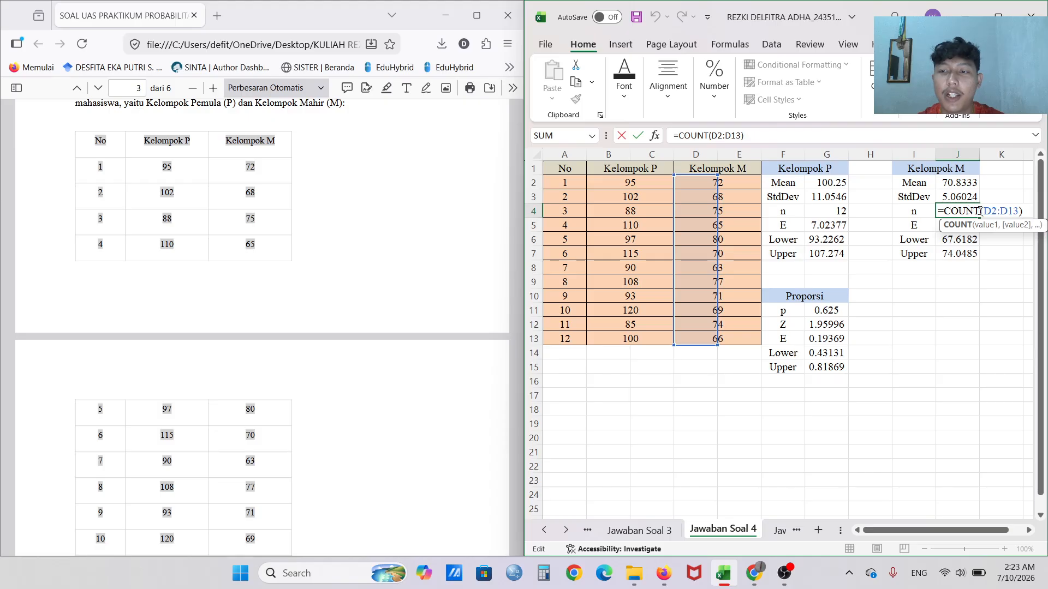
{"action": "left_click_drag", "start_coordinate": [982, 212], "coordinate": [1019, 210]}
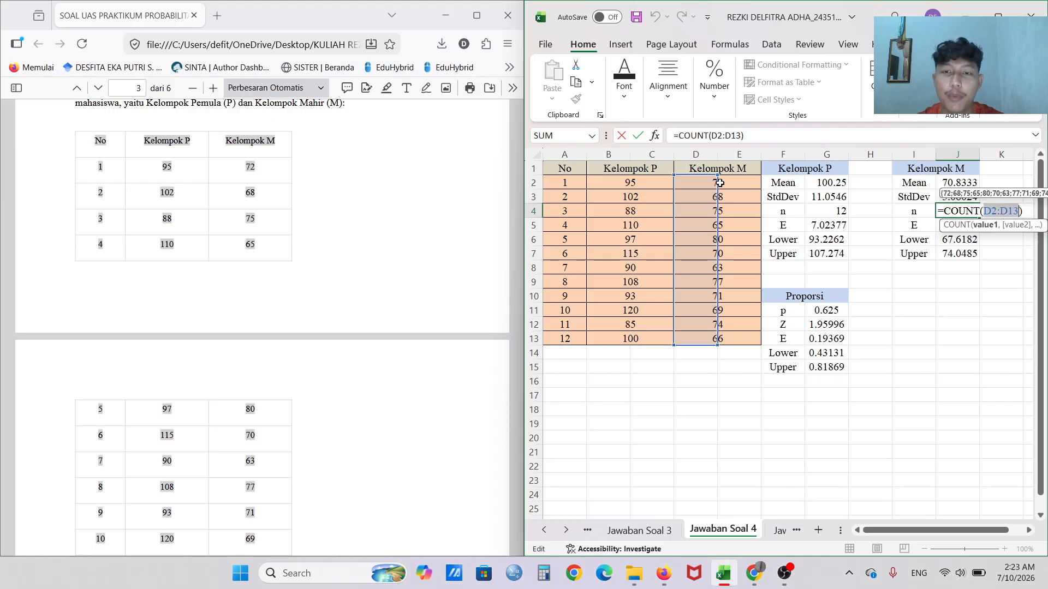
{"action": "left_click_drag", "start_coordinate": [718, 183], "coordinate": [718, 340]}
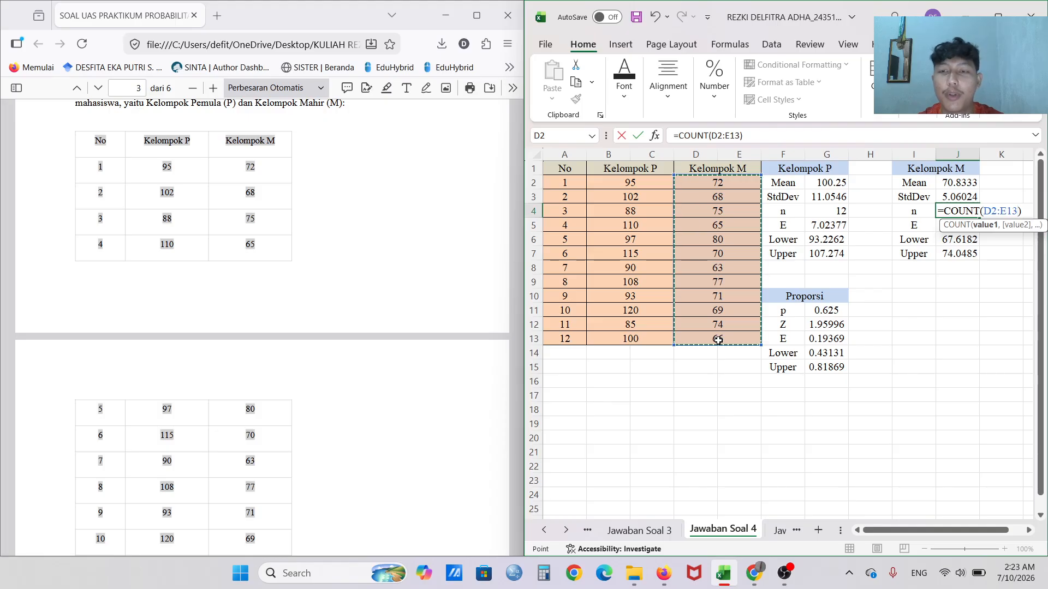
{"action": "key", "text": "Return"}
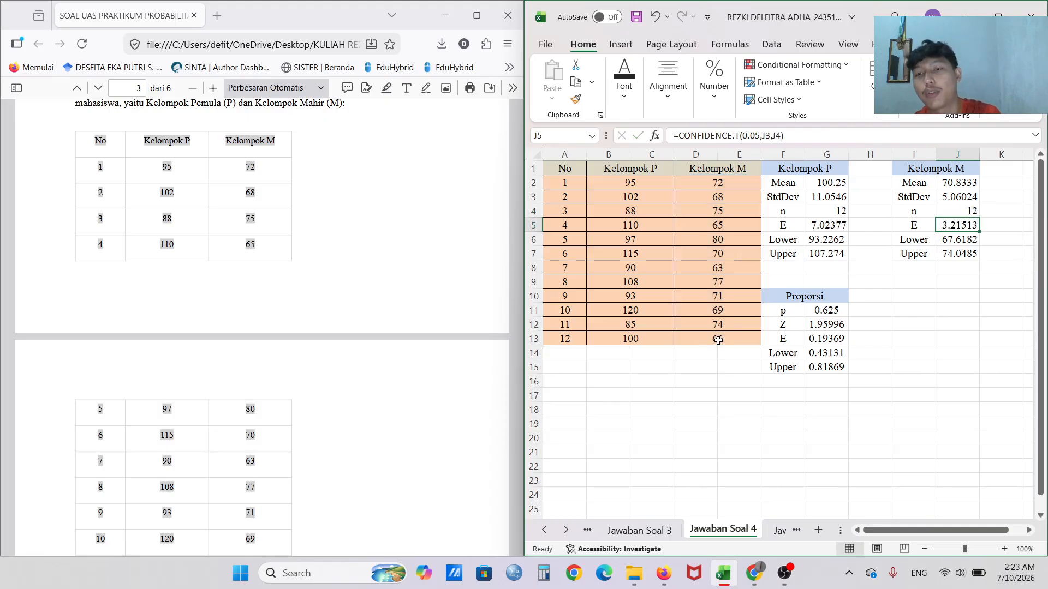
Inspect the CONFIDENCE.T formula for Kelompok M's margin of error E in J5.
{"action": "double_click", "coordinate": [957, 225]}
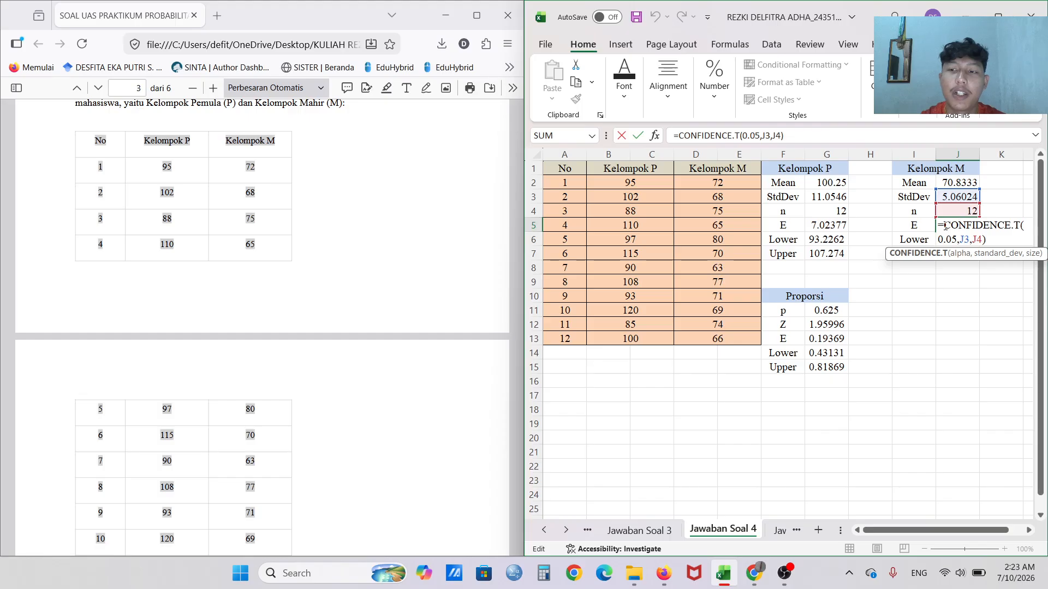
{"action": "scroll", "coordinate": [944, 277], "scroll_direction": "right", "scroll_amount": 1}
{"action": "scroll", "coordinate": [944, 277], "scroll_direction": "right", "scroll_amount": 2}
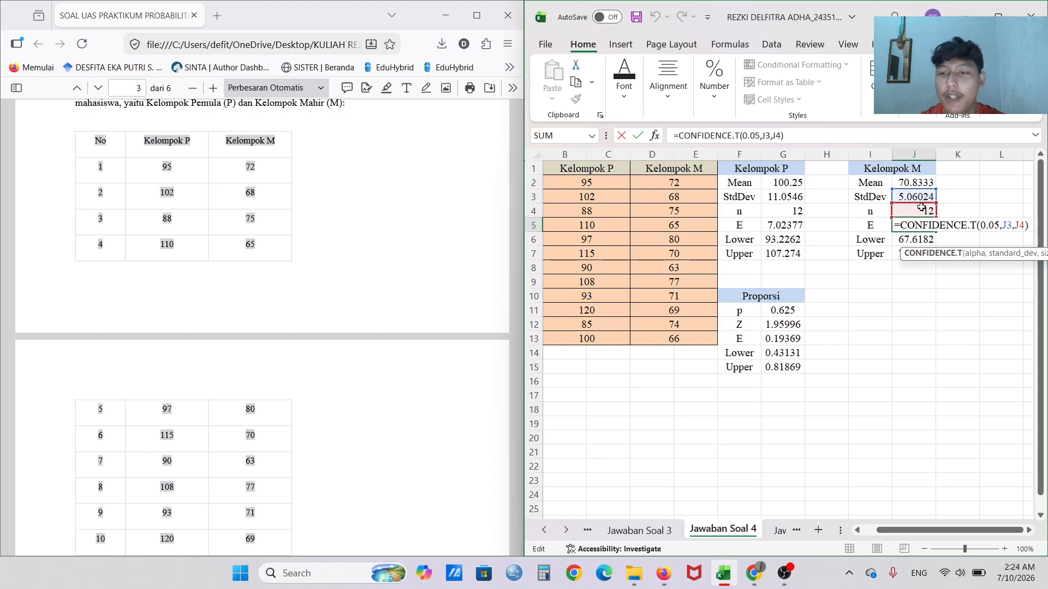
{"action": "key", "text": "Return"}
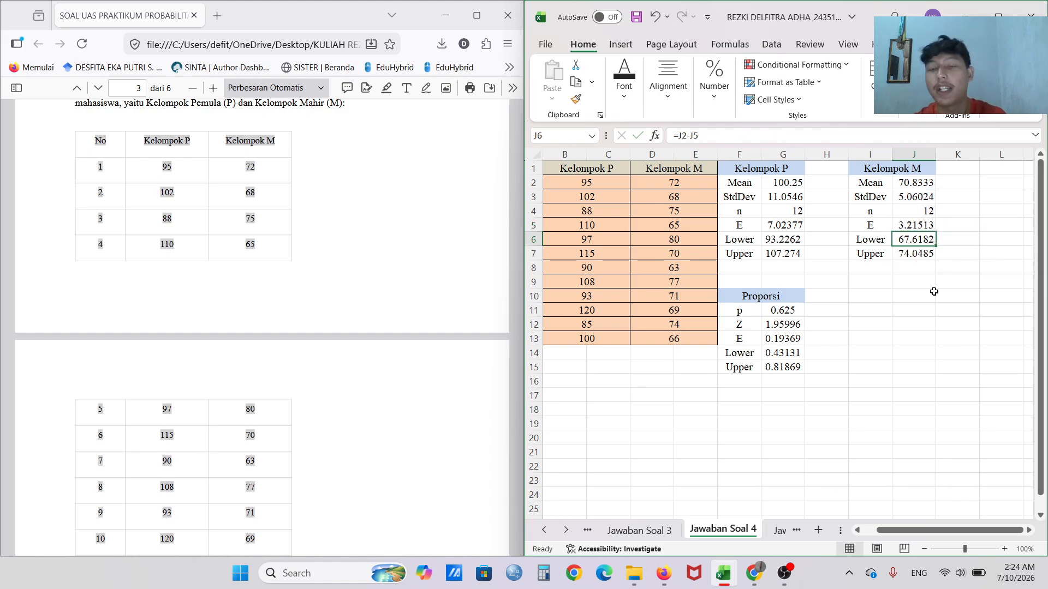
Inspect Kelompok M's Lower and Upper confidence limit formulas in J6 and J7.
{"action": "double_click", "coordinate": [919, 241]}
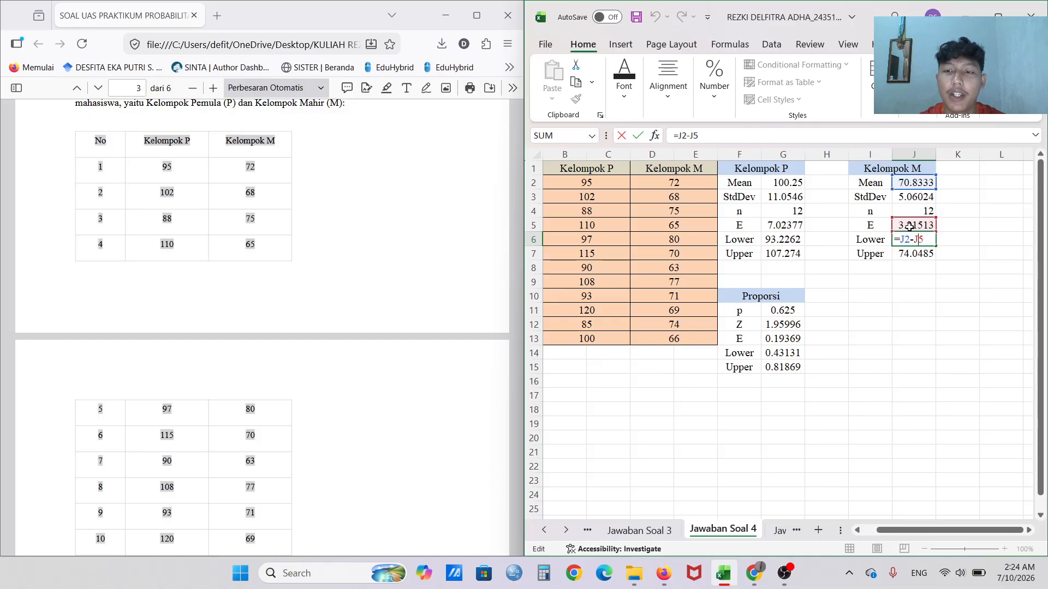
{"action": "key", "text": "Return"}
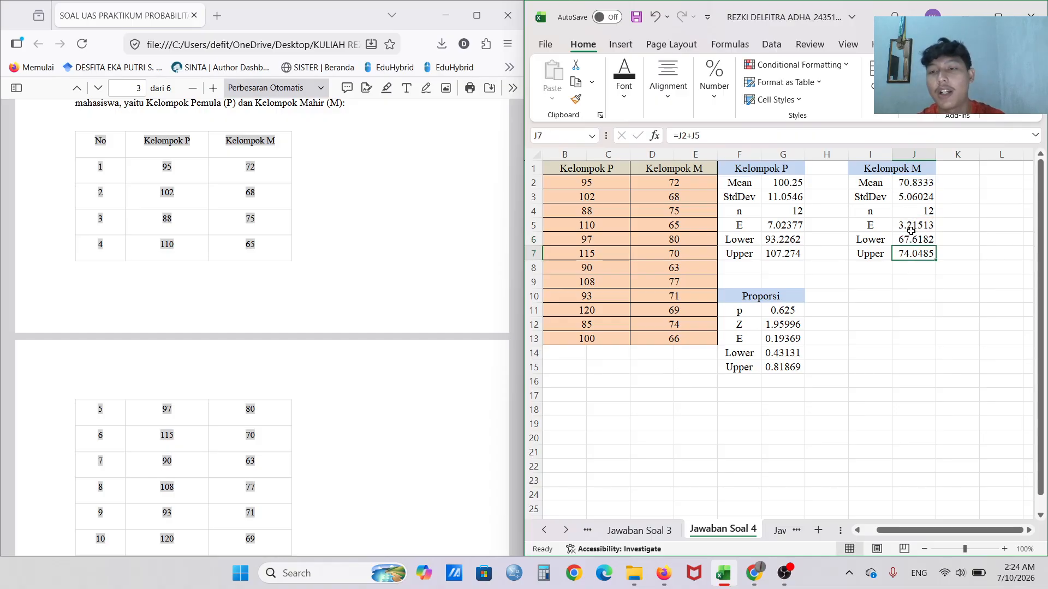
{"action": "double_click", "coordinate": [911, 252]}
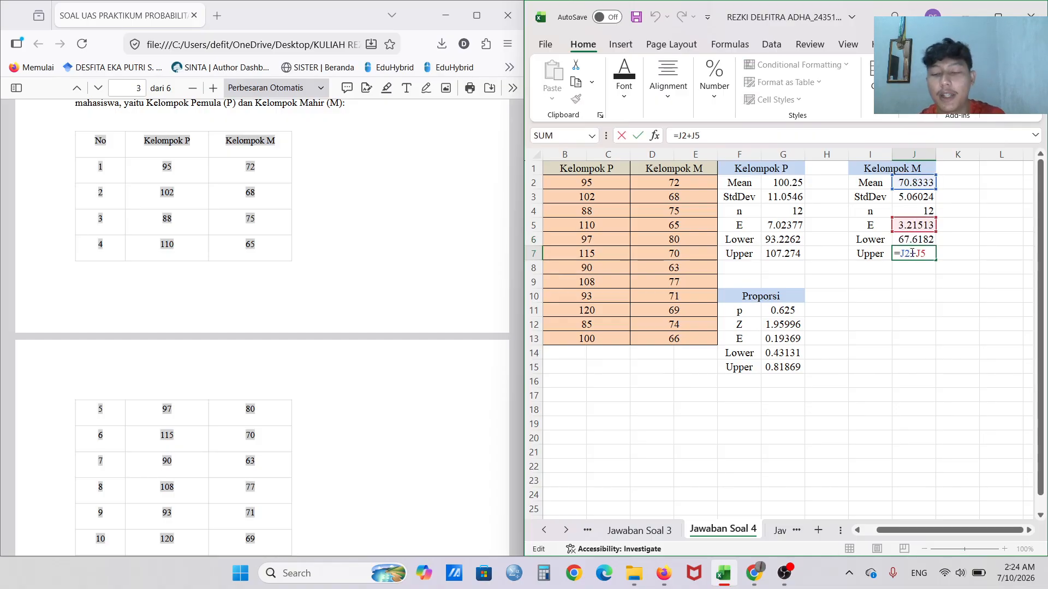
{"action": "key", "text": "Return"}
Inspect the formulas for the sample proportion p in G11 and Z in G12 of the Proporsi table.
{"action": "scroll", "coordinate": [703, 321], "scroll_direction": "down", "scroll_amount": 1}
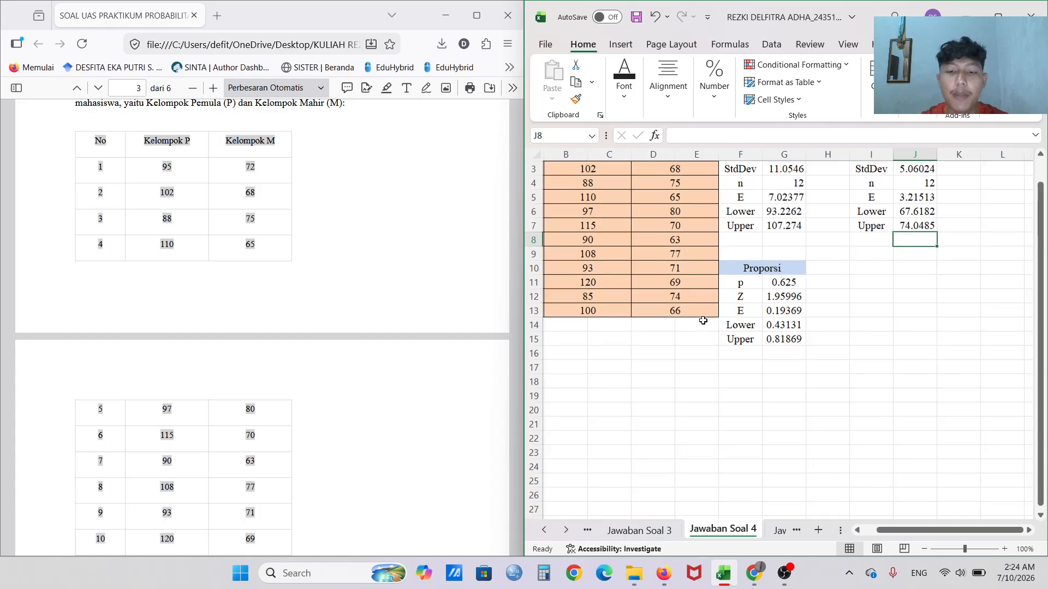
{"action": "double_click", "coordinate": [777, 282]}
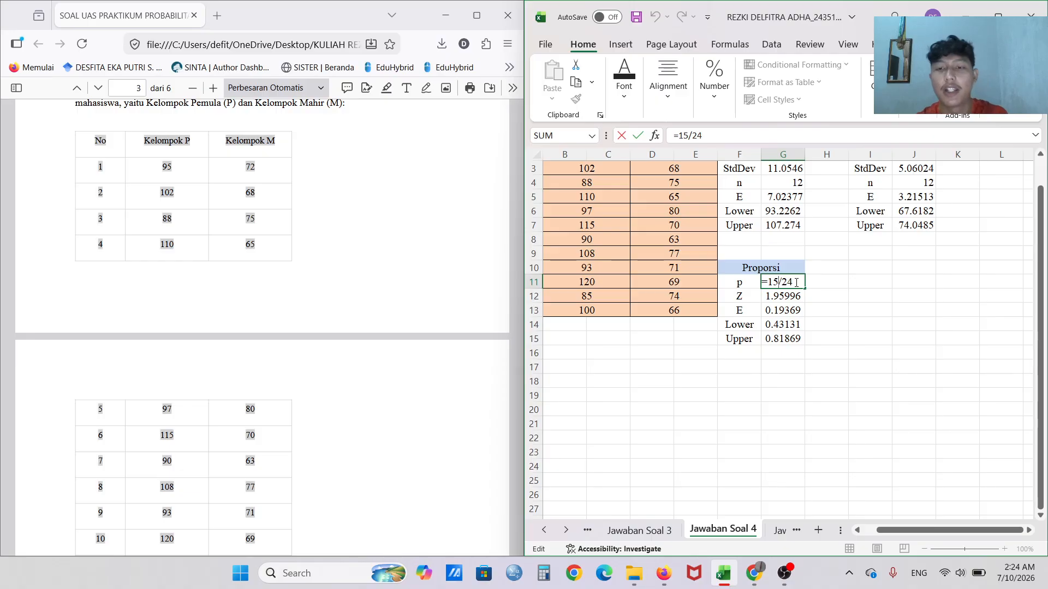
{"action": "key", "text": "Return"}
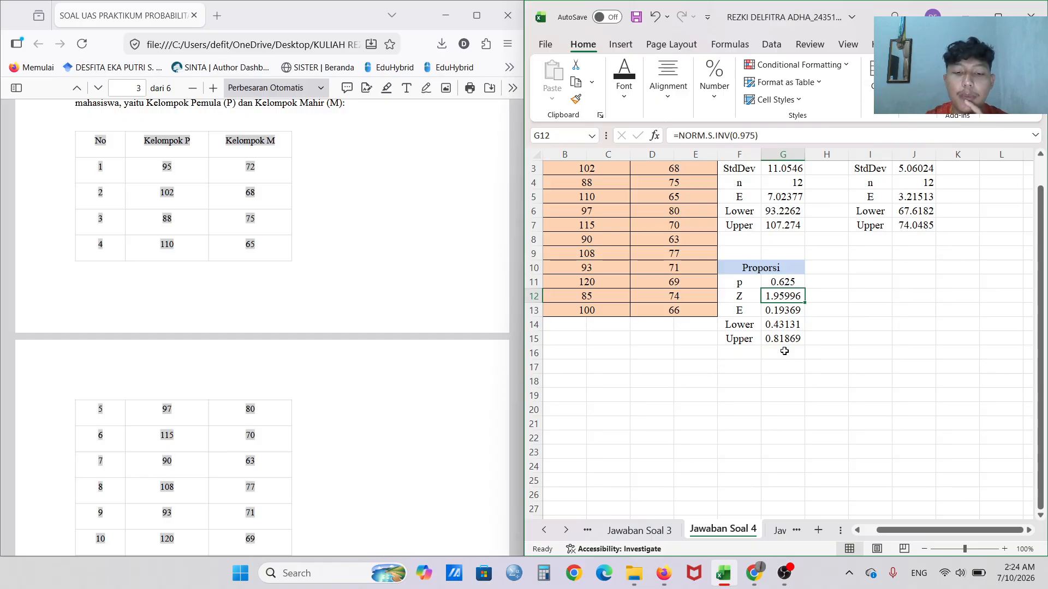
{"action": "left_click", "coordinate": [830, 325]}
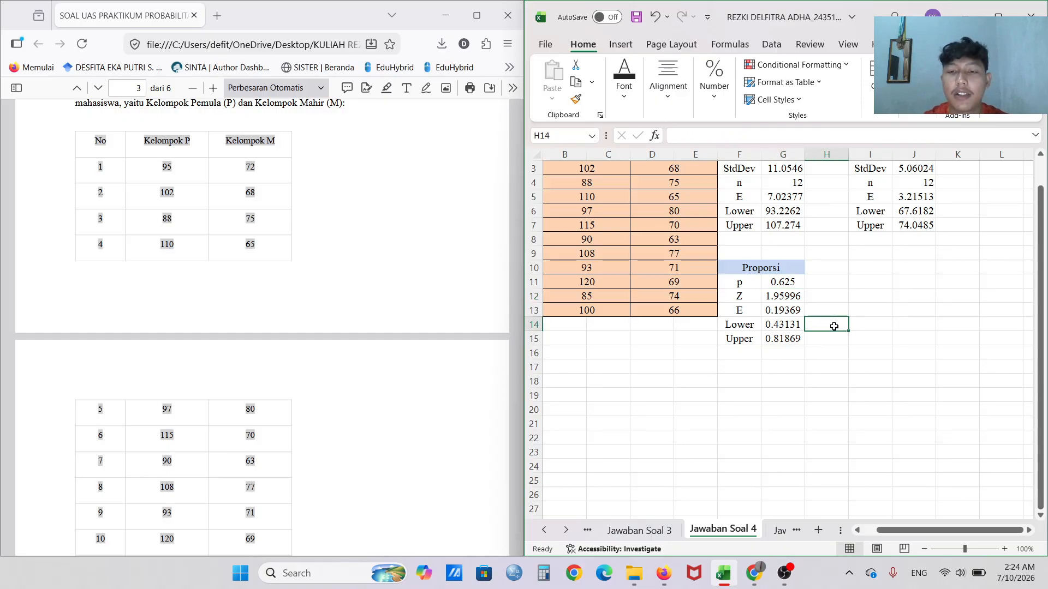
{"action": "scroll", "coordinate": [834, 326], "scroll_direction": "up", "scroll_amount": 1}
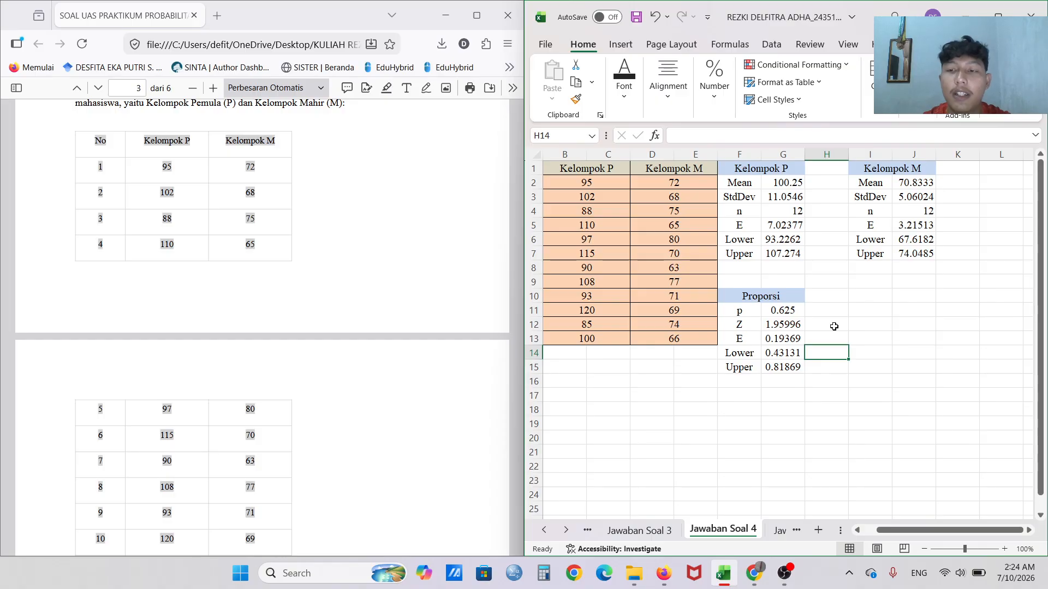
Open the Jawaban Soal 5 sheet and find question 5, Uji Hipotesis & Annova, in the exam PDF.
{"action": "left_click", "coordinate": [778, 535]}
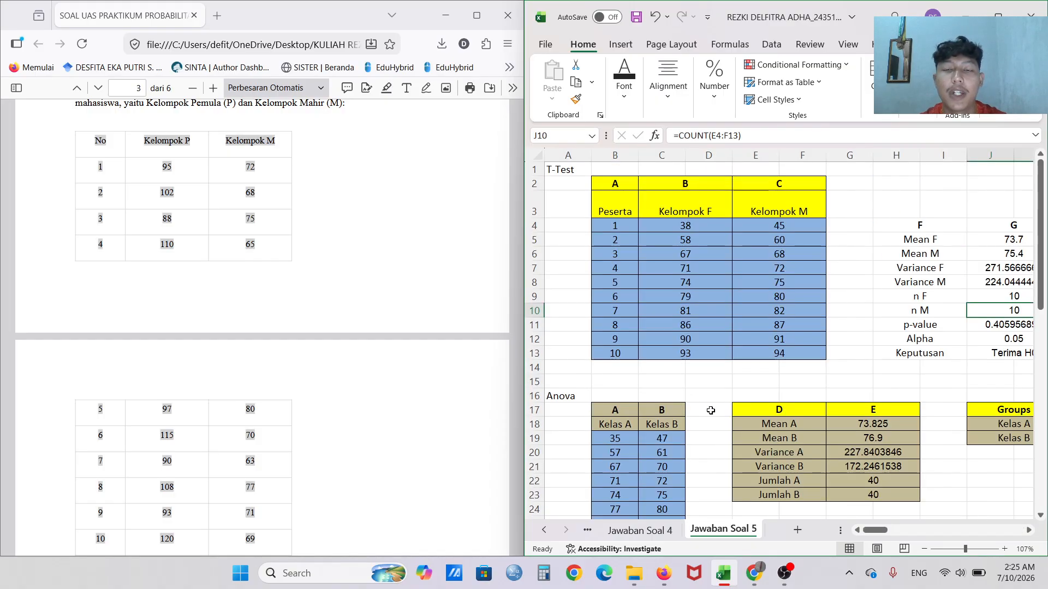
{"action": "left_click", "coordinate": [735, 379]}
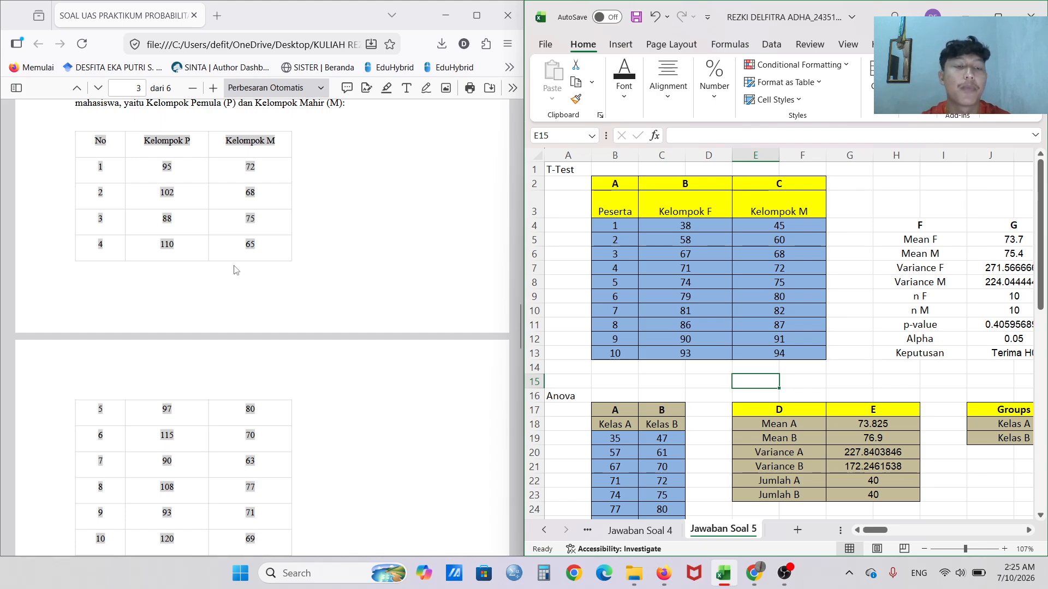
{"action": "scroll", "coordinate": [234, 266], "scroll_direction": "down", "scroll_amount": 7}
{"action": "scroll", "coordinate": [234, 266], "scroll_direction": "down", "scroll_amount": 2}
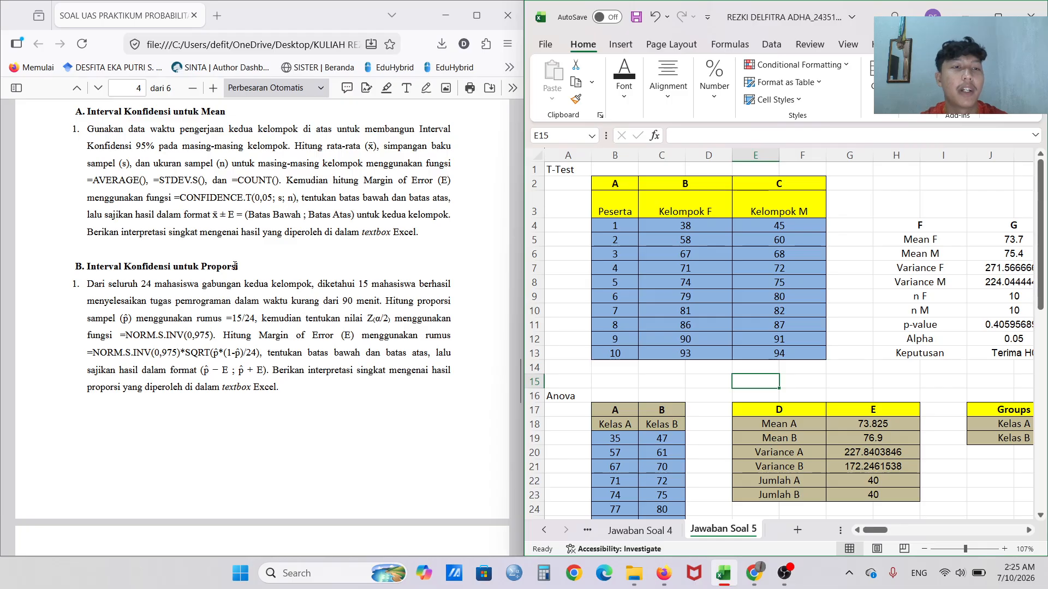
{"action": "scroll", "coordinate": [234, 266], "scroll_direction": "down", "scroll_amount": 8}
{"action": "scroll", "coordinate": [235, 267], "scroll_direction": "down", "scroll_amount": 3}
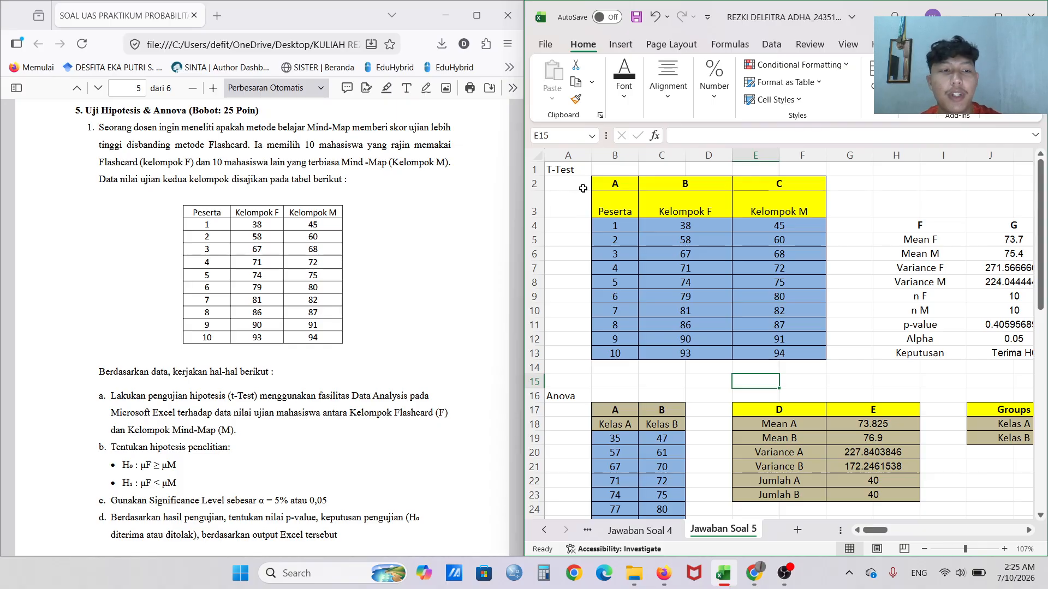
Read question 5's t-Test data and tasks a to d, plus the Kelas A and Kelas B table of item 2, in the PDF.
{"action": "scroll", "coordinate": [282, 227], "scroll_direction": "down", "scroll_amount": 1}
{"action": "scroll", "coordinate": [282, 227], "scroll_direction": "down", "scroll_amount": 5}
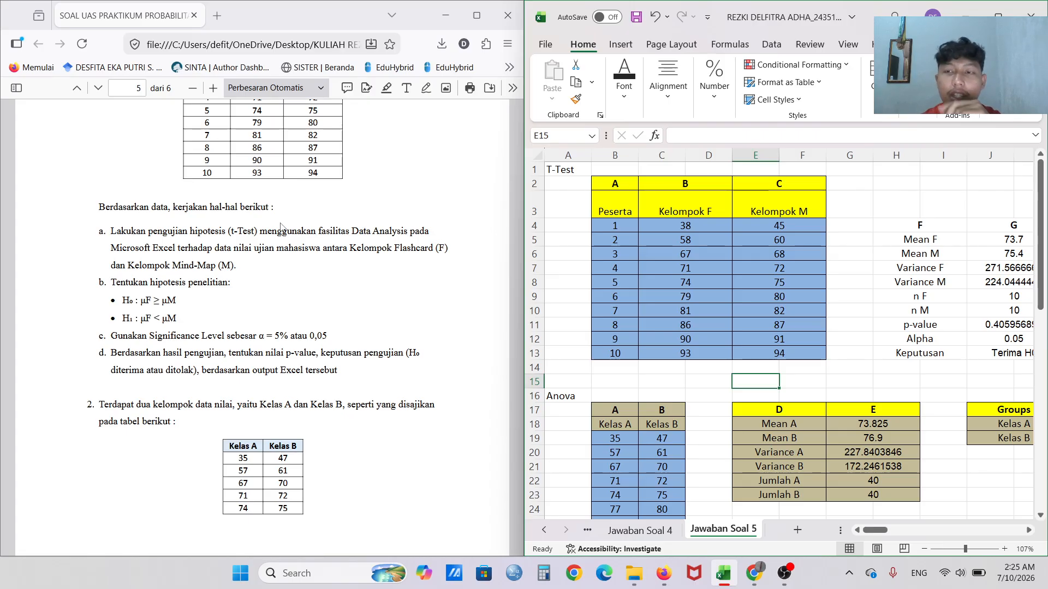
{"action": "scroll", "coordinate": [280, 226], "scroll_direction": "down", "scroll_amount": 3}
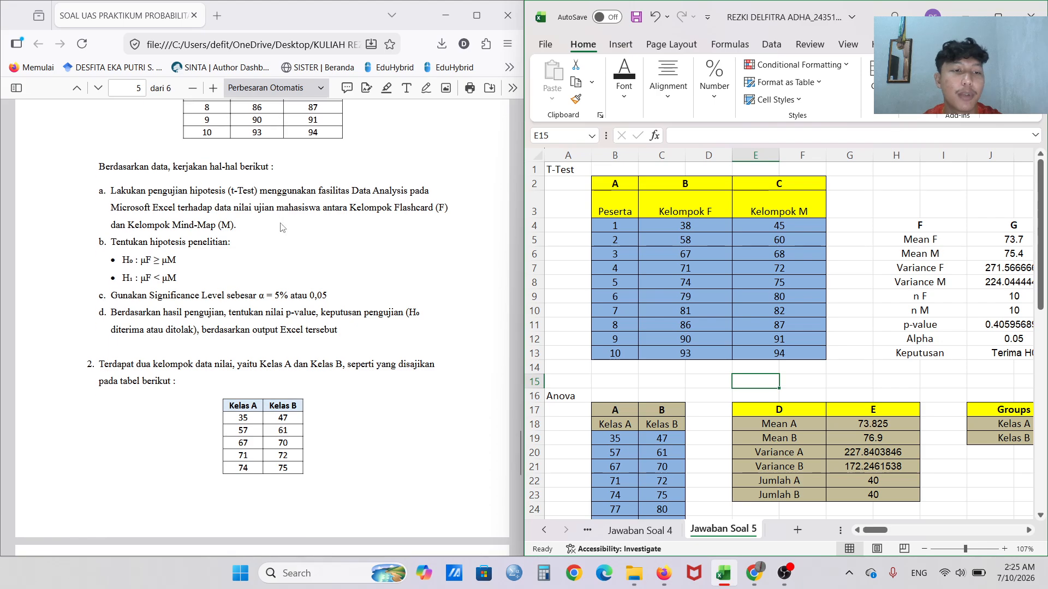
{"action": "scroll", "coordinate": [282, 227], "scroll_direction": "up", "scroll_amount": 3}
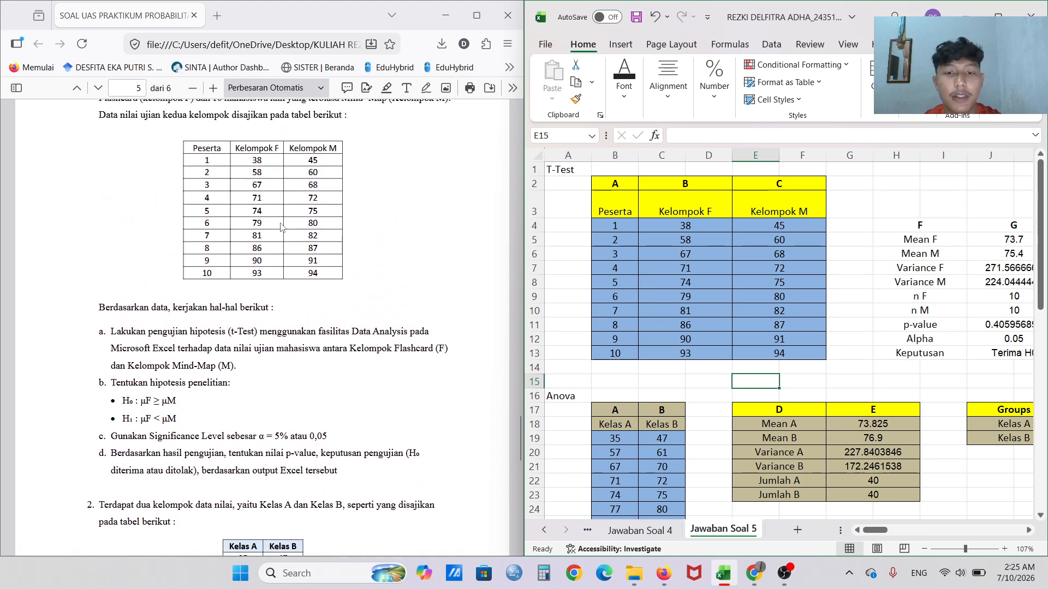
{"action": "scroll", "coordinate": [282, 227], "scroll_direction": "up", "scroll_amount": 2}
{"action": "scroll", "coordinate": [282, 227], "scroll_direction": "down", "scroll_amount": 3}
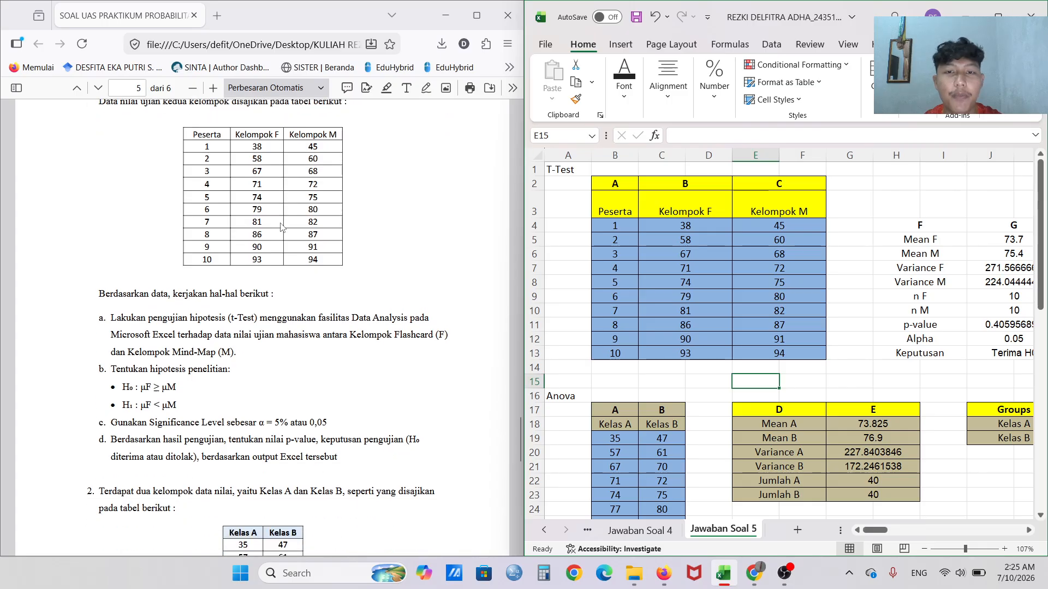
{"action": "scroll", "coordinate": [283, 228], "scroll_direction": "down", "scroll_amount": 7}
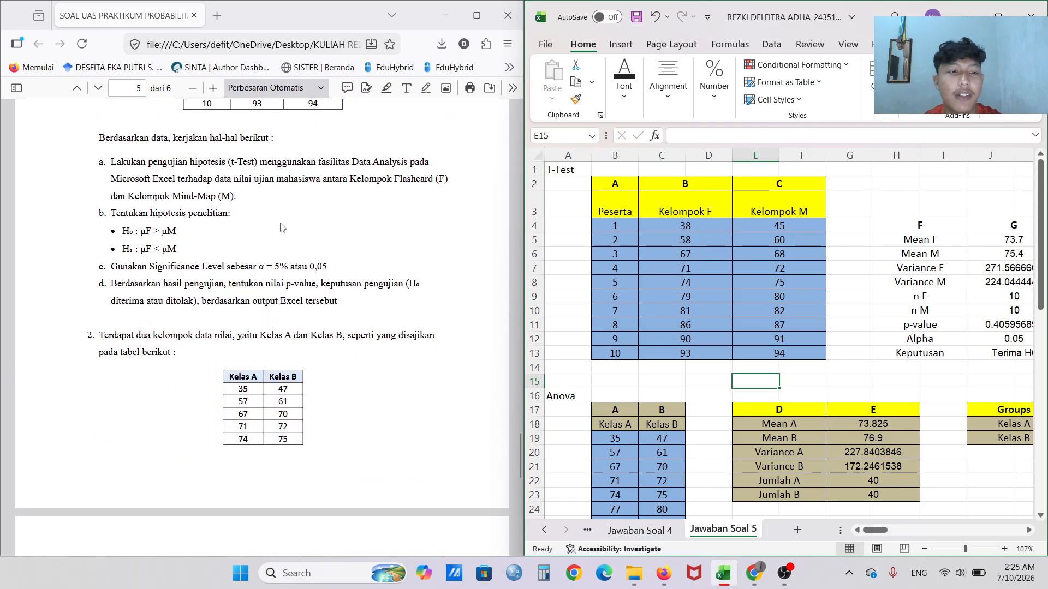
Read the rest of the Kelas A and Kelas B table and ANOVA tasks a and b in the exam PDF.
{"action": "scroll", "coordinate": [282, 223], "scroll_direction": "down", "scroll_amount": 6}
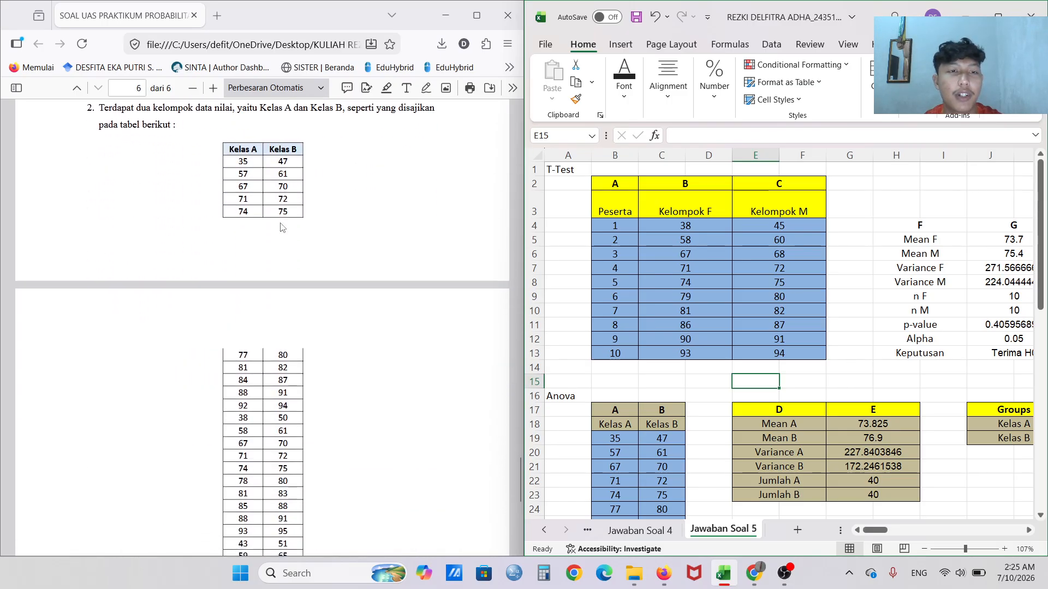
{"action": "scroll", "coordinate": [282, 223], "scroll_direction": "down", "scroll_amount": 4}
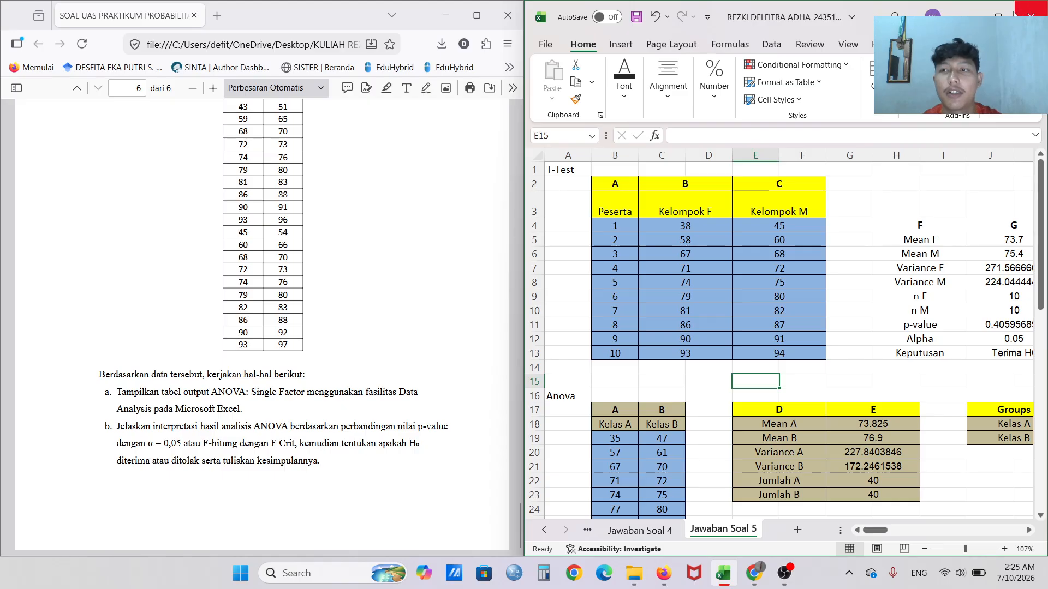
Maximize the workbook window and highlight the T-Test data table of Kelompok F and Kelompok M, B2:F13.
{"action": "left_click", "coordinate": [998, 17]}
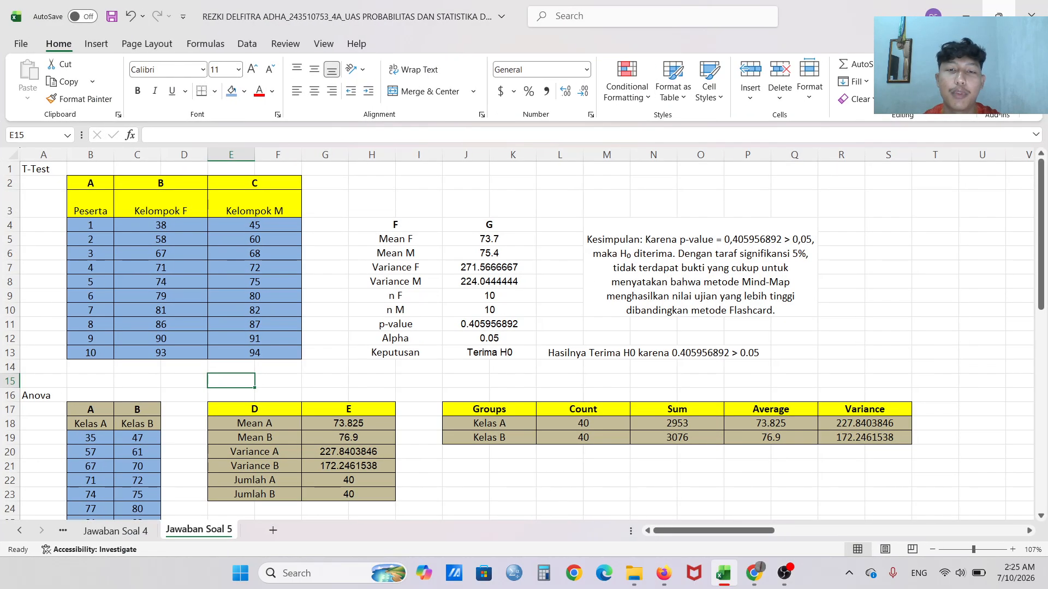
{"action": "left_click", "coordinate": [85, 181]}
{"action": "left_click_drag", "start_coordinate": [85, 180], "coordinate": [271, 350]}
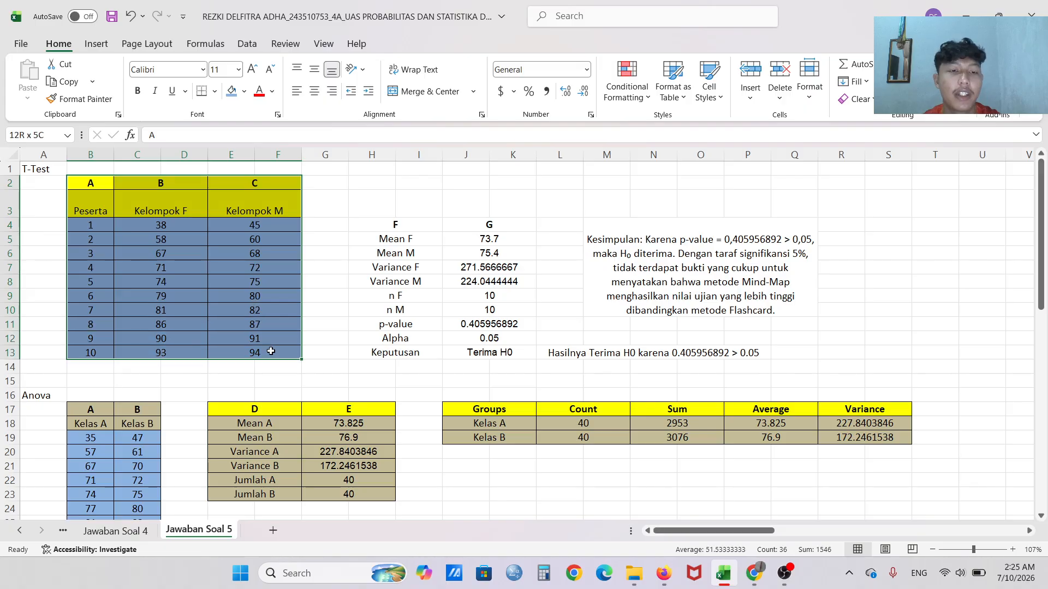
{"action": "left_click", "coordinate": [352, 291]}
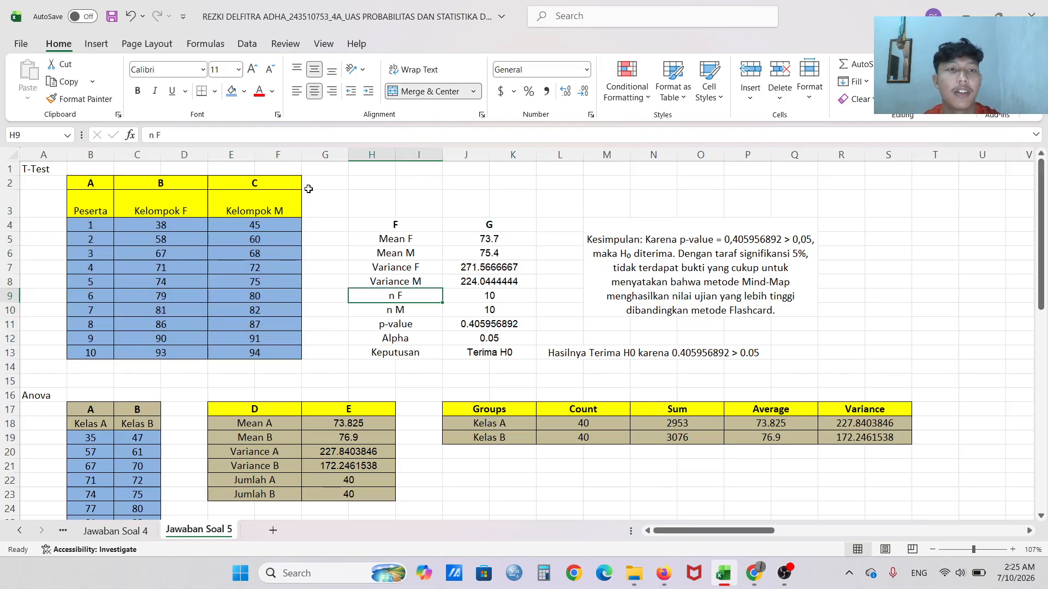
Open the Data Analysis tools, look through the list as far as the t-Test options, and close it without running one.
{"action": "left_click", "coordinate": [245, 44]}
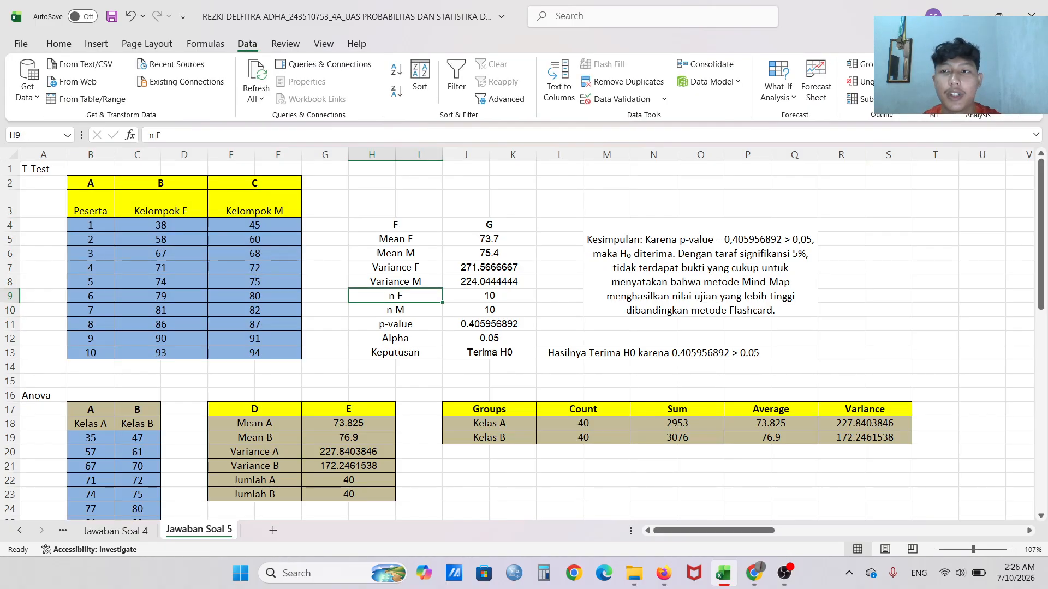
{"action": "left_click", "coordinate": [977, 88]}
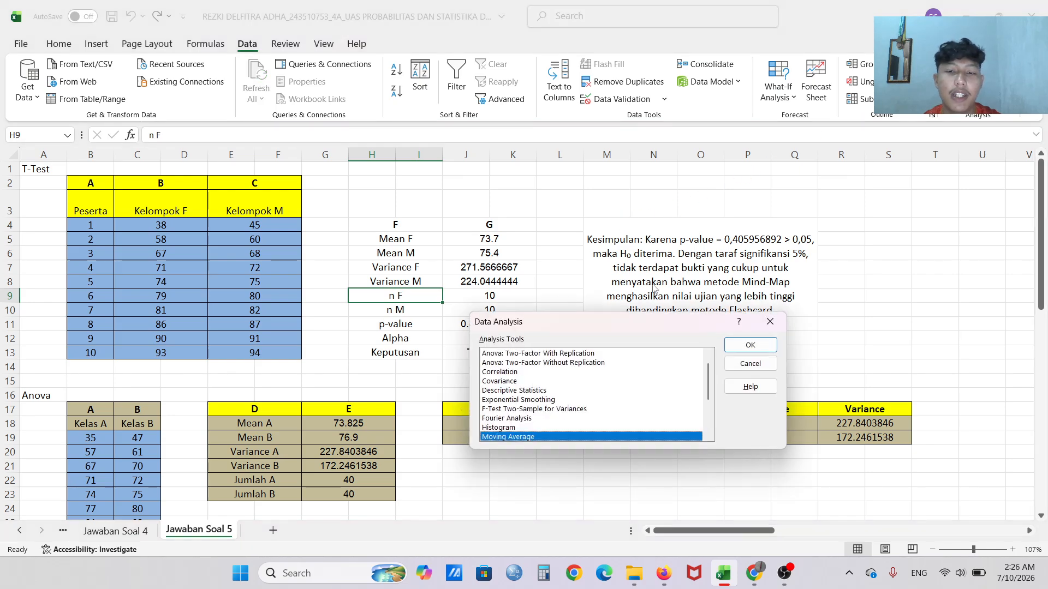
{"action": "left_click_drag", "start_coordinate": [713, 326], "coordinate": [788, 242]}
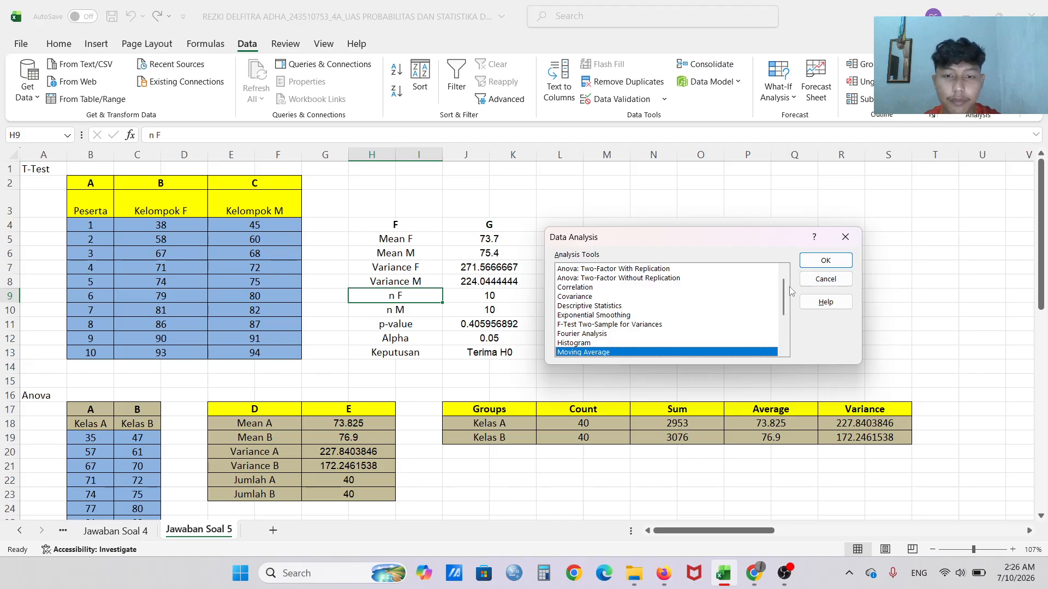
{"action": "left_click_drag", "start_coordinate": [786, 299], "coordinate": [790, 334]}
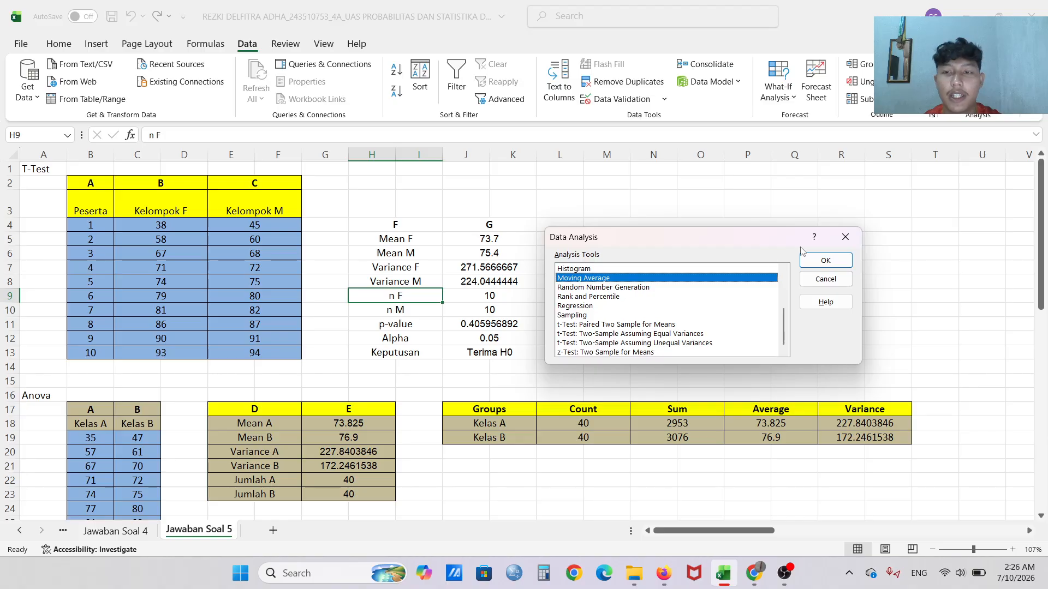
{"action": "left_click", "coordinate": [845, 238]}
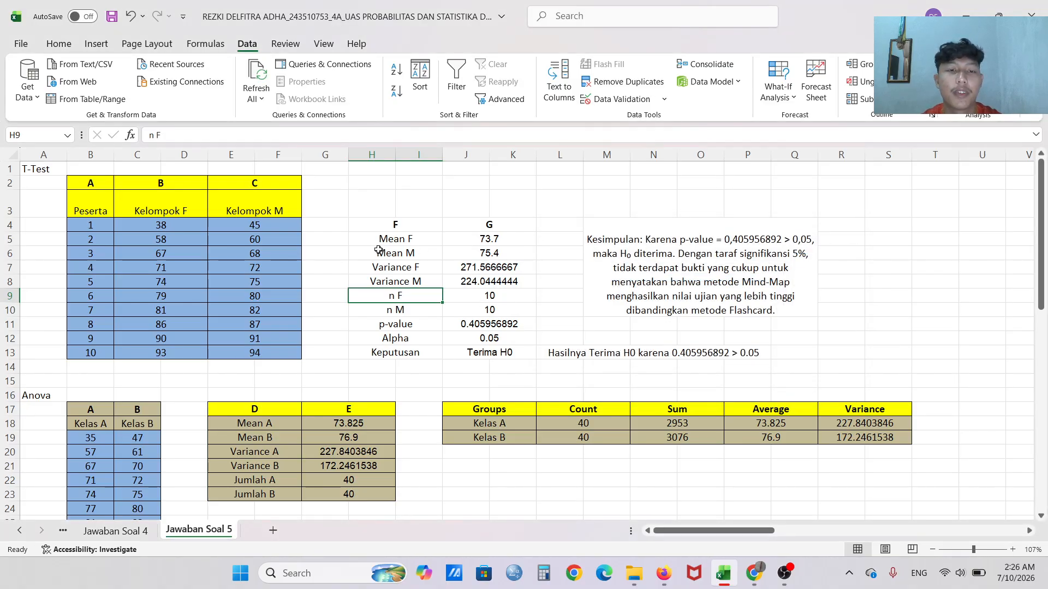
Inspect the AVERAGE formulas for Mean M in J6 and Mean F in J5 of the T-Test results.
{"action": "left_click", "coordinate": [397, 242]}
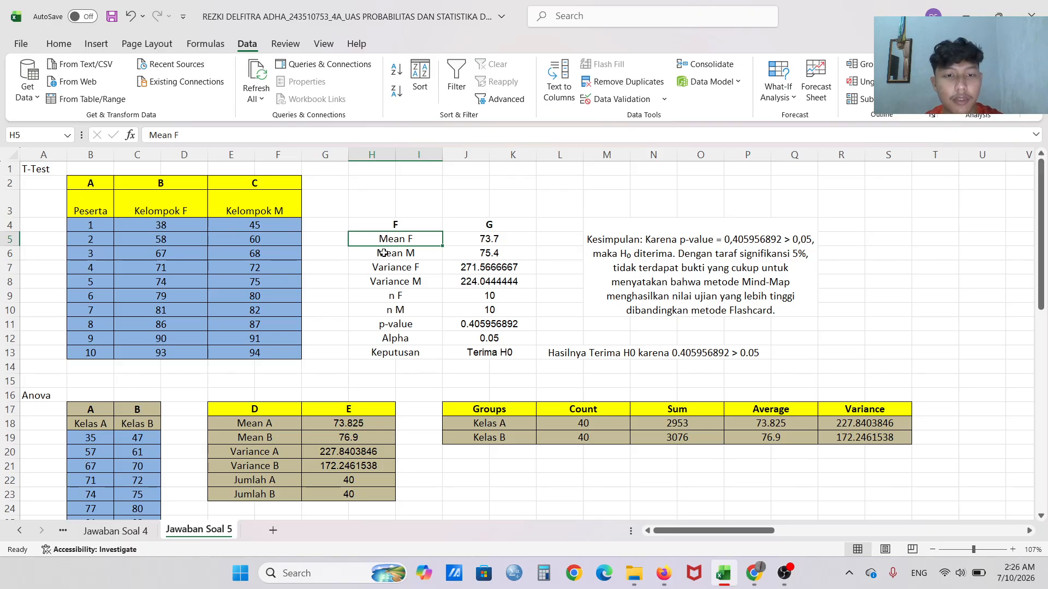
{"action": "double_click", "coordinate": [487, 255]}
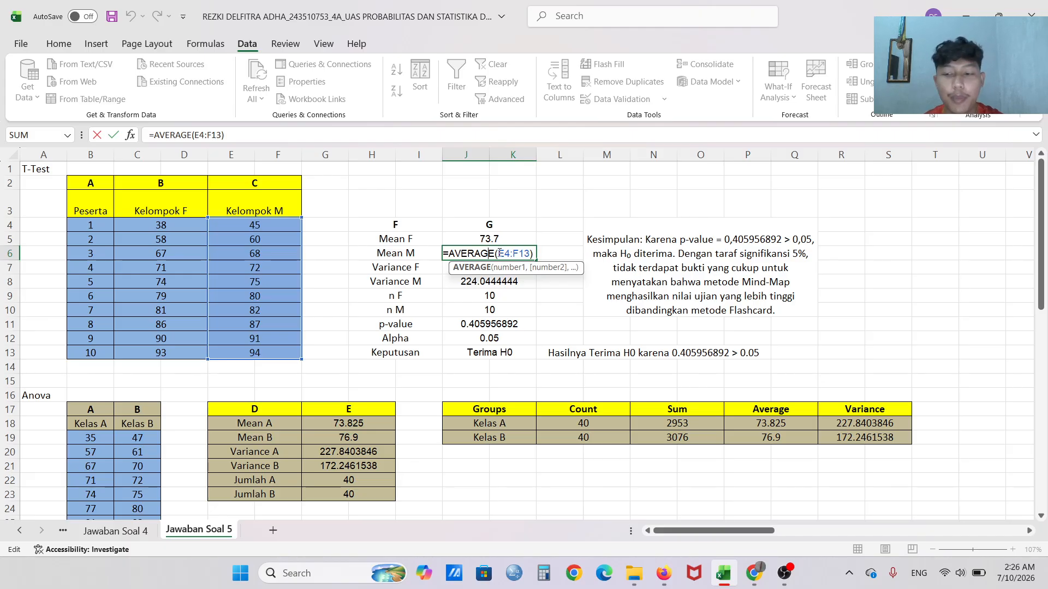
{"action": "key", "text": "Return"}
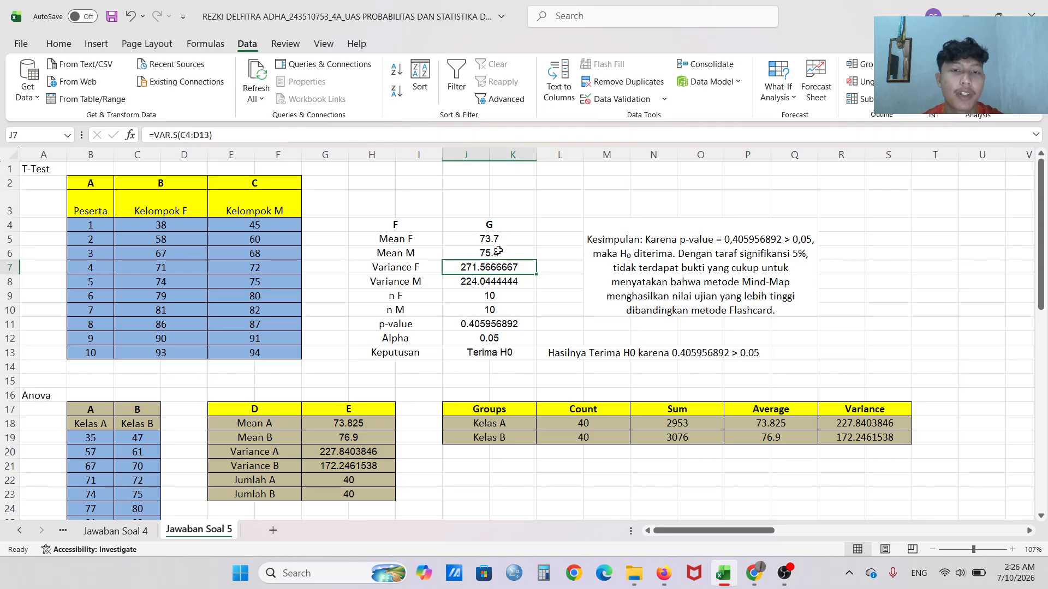
{"action": "double_click", "coordinate": [491, 240]}
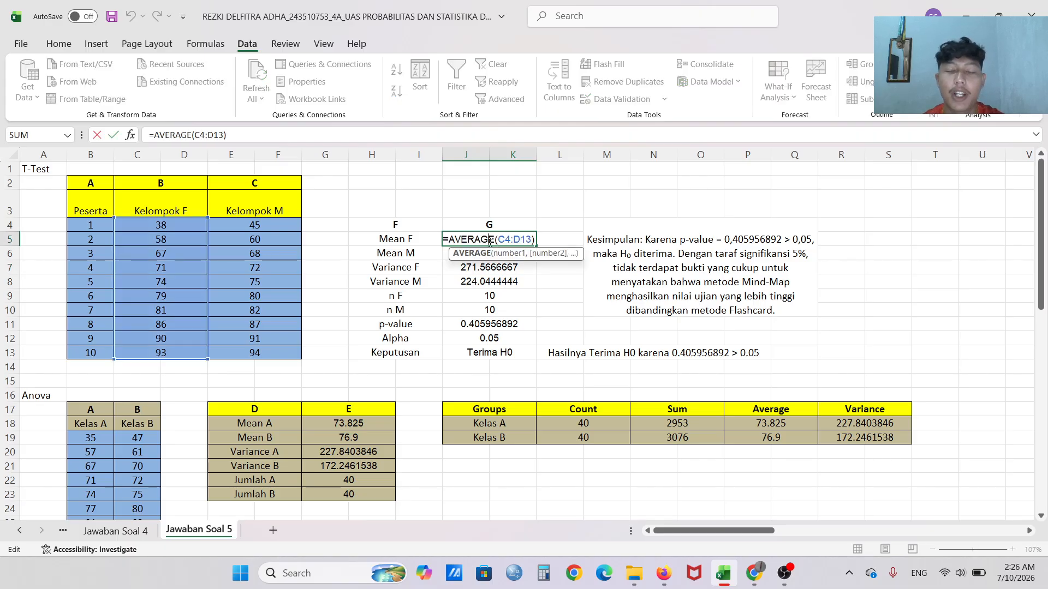
{"action": "key", "text": "Return"}
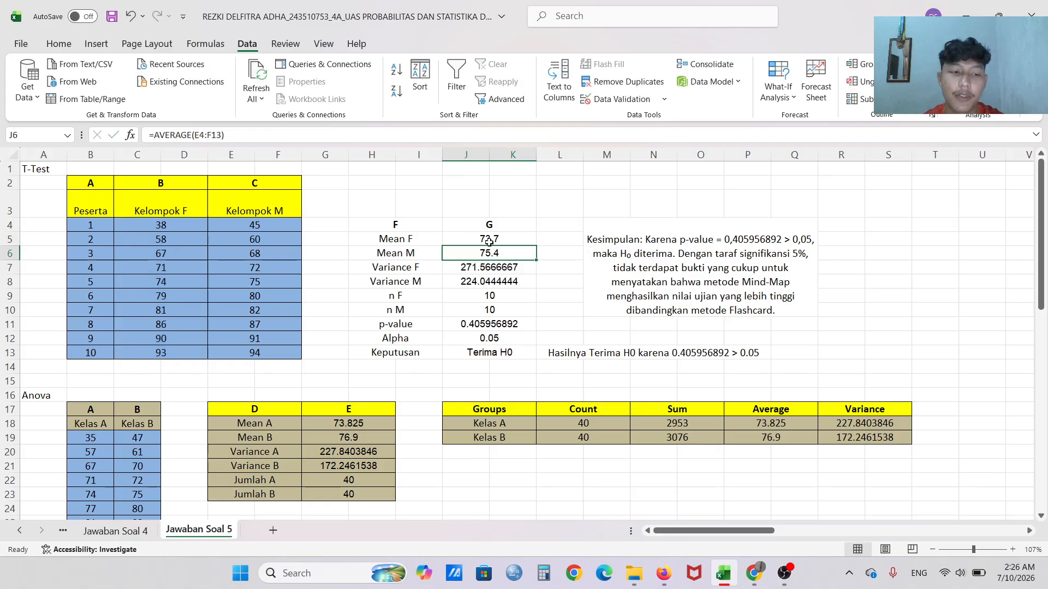
Inspect the VAR.S formulas for Variance F in J7 and Variance M in J8.
{"action": "double_click", "coordinate": [490, 268]}
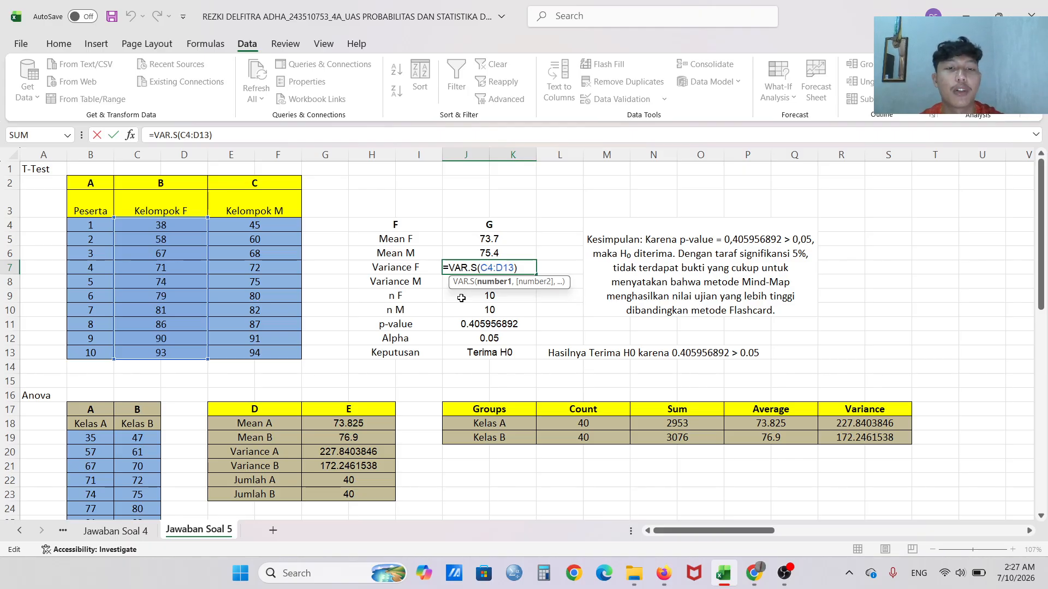
{"action": "key", "text": "Return"}
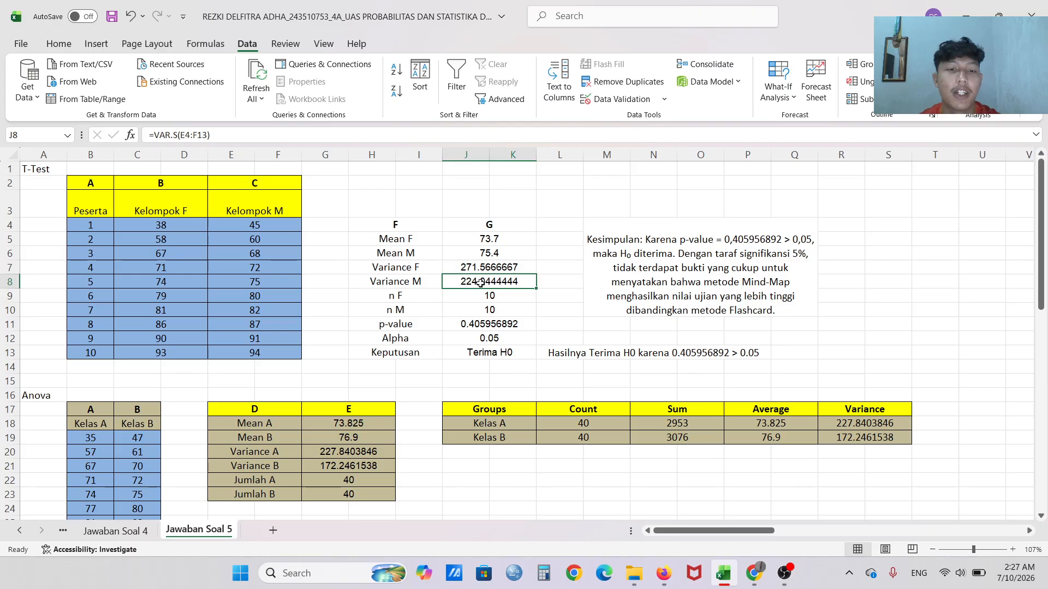
{"action": "double_click", "coordinate": [480, 282]}
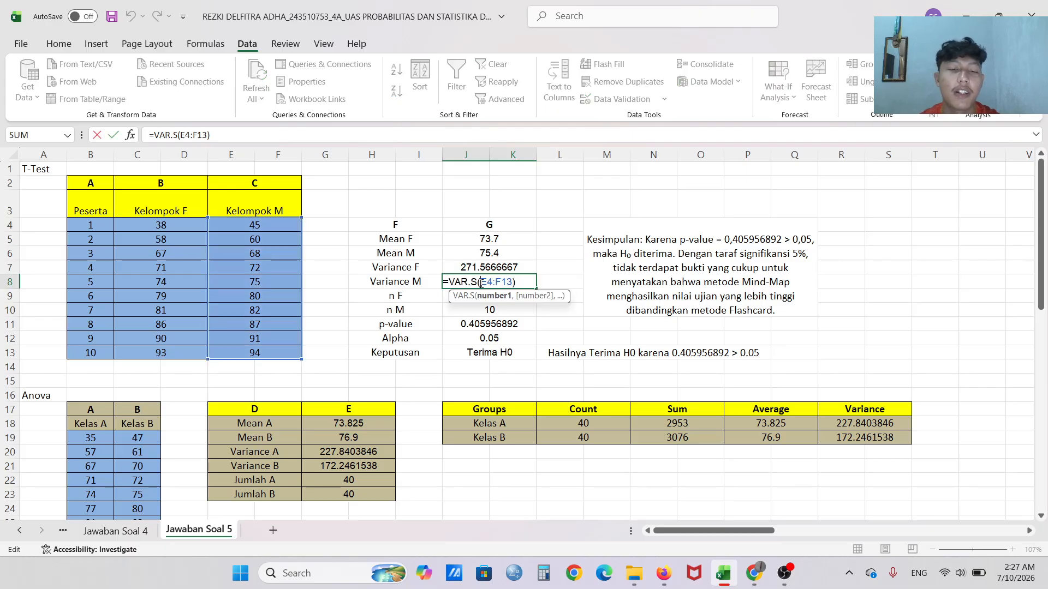
{"action": "key", "text": "Return"}
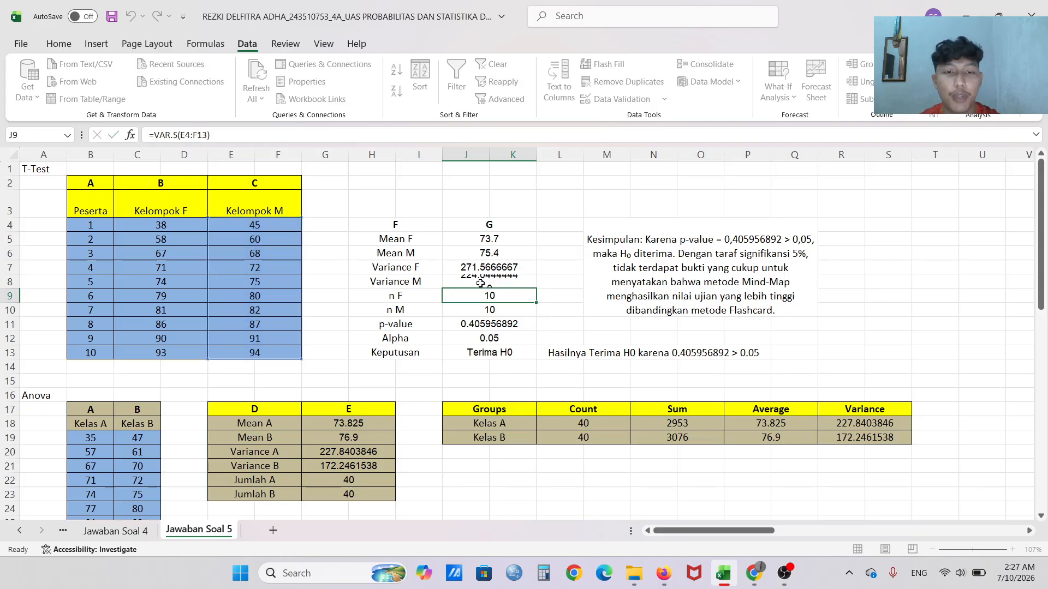
Inspect the COUNT formulas for n F in J9 and n M in J10.
{"action": "double_click", "coordinate": [493, 295]}
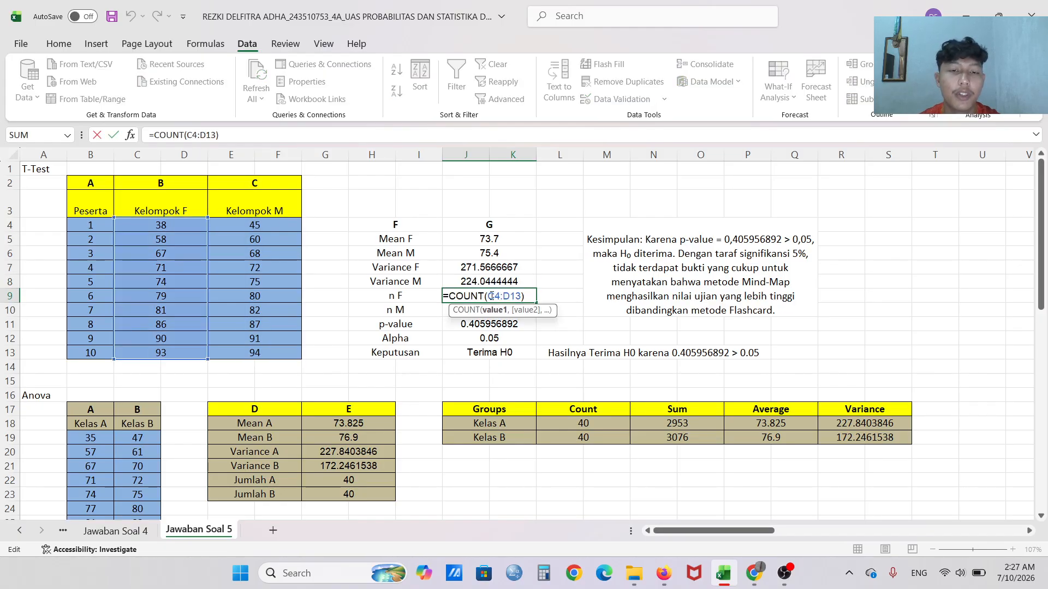
{"action": "key", "text": "Return"}
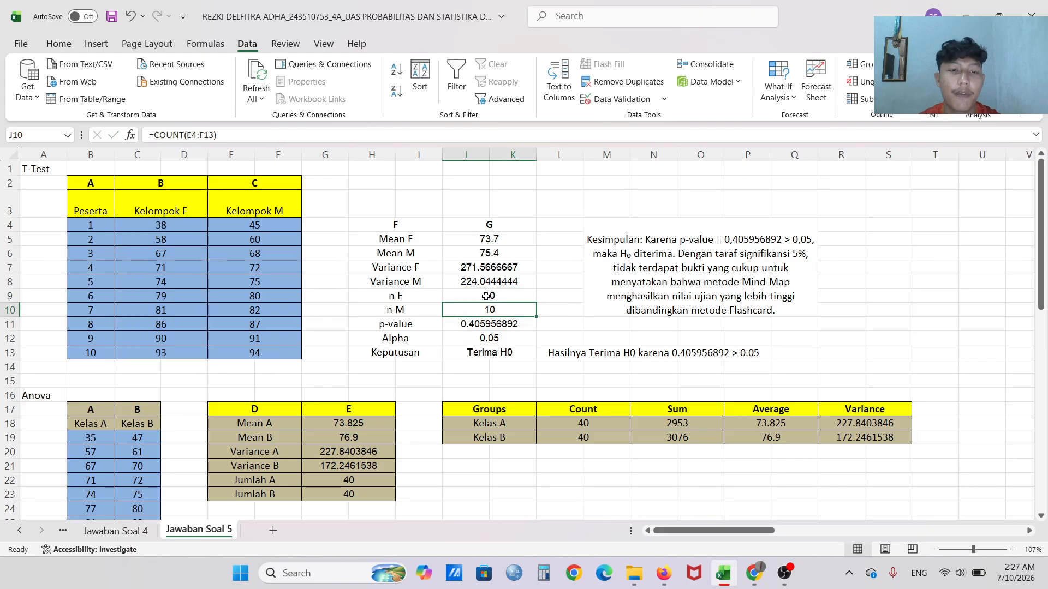
{"action": "double_click", "coordinate": [489, 309]}
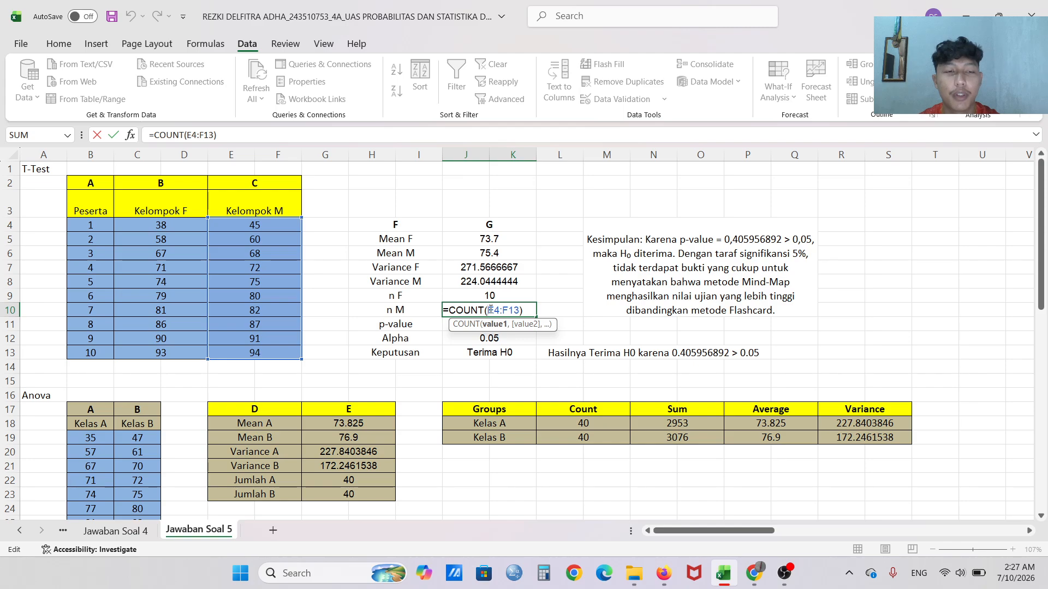
{"action": "key", "text": "Return"}
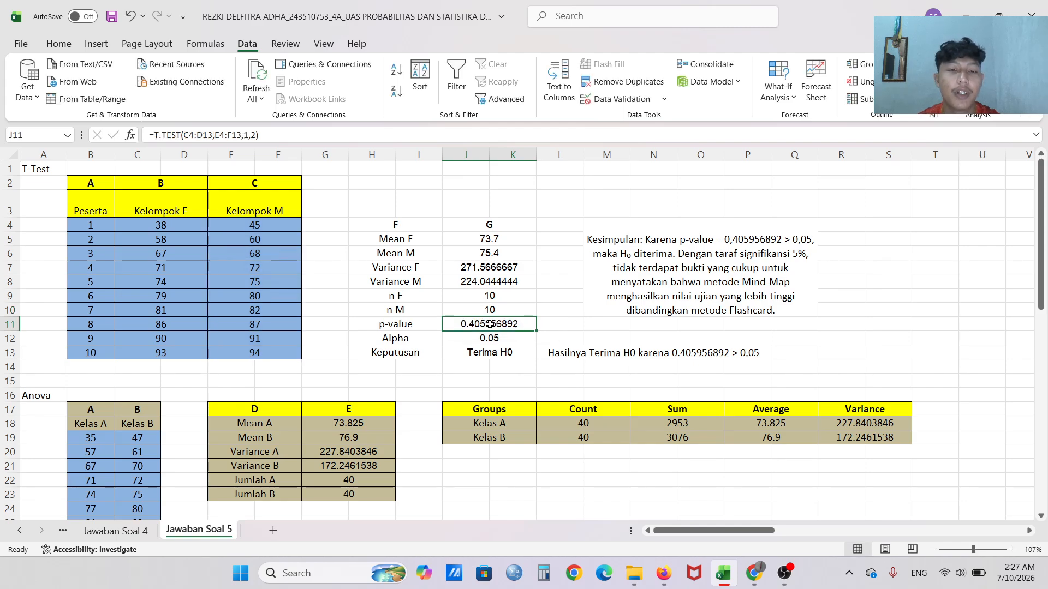
Inspect the T.TEST p-value formula in J11, the Alpha entry in J12 and the Keputusan IF formula in J13.
{"action": "double_click", "coordinate": [490, 325]}
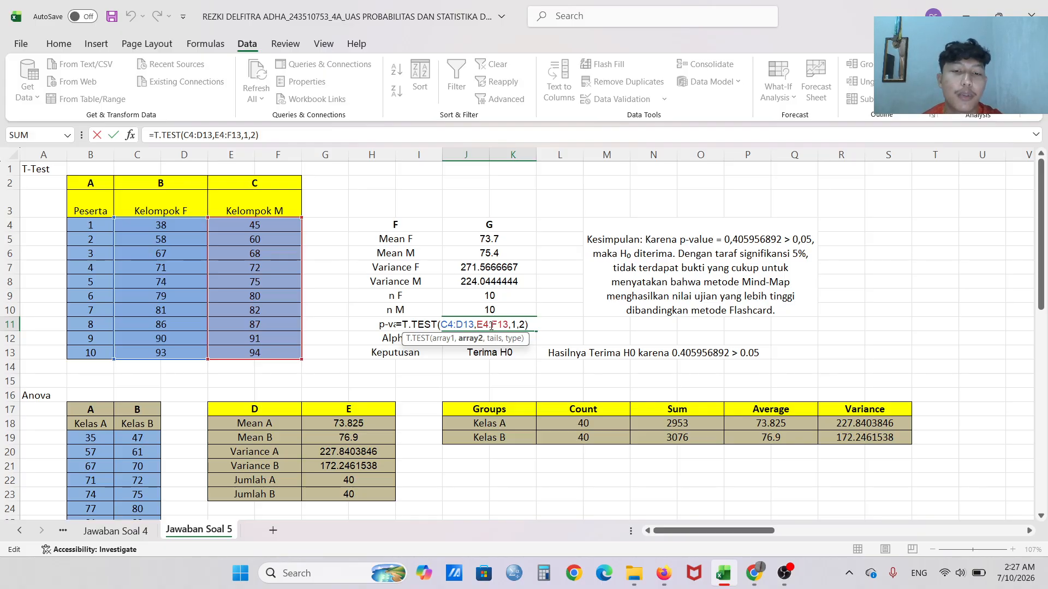
{"action": "key", "text": "Return"}
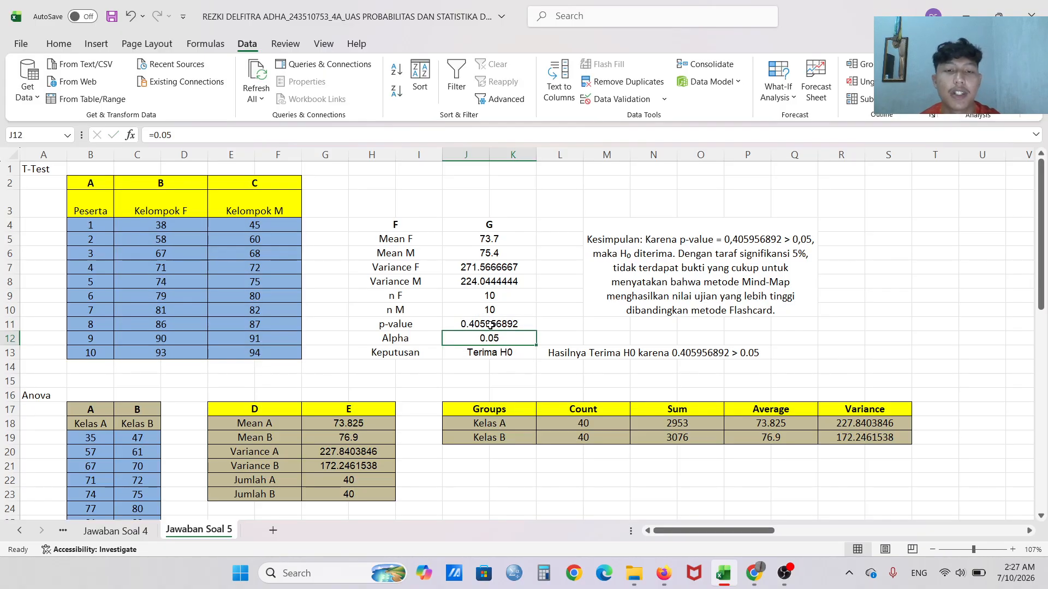
{"action": "left_click", "coordinate": [488, 324]}
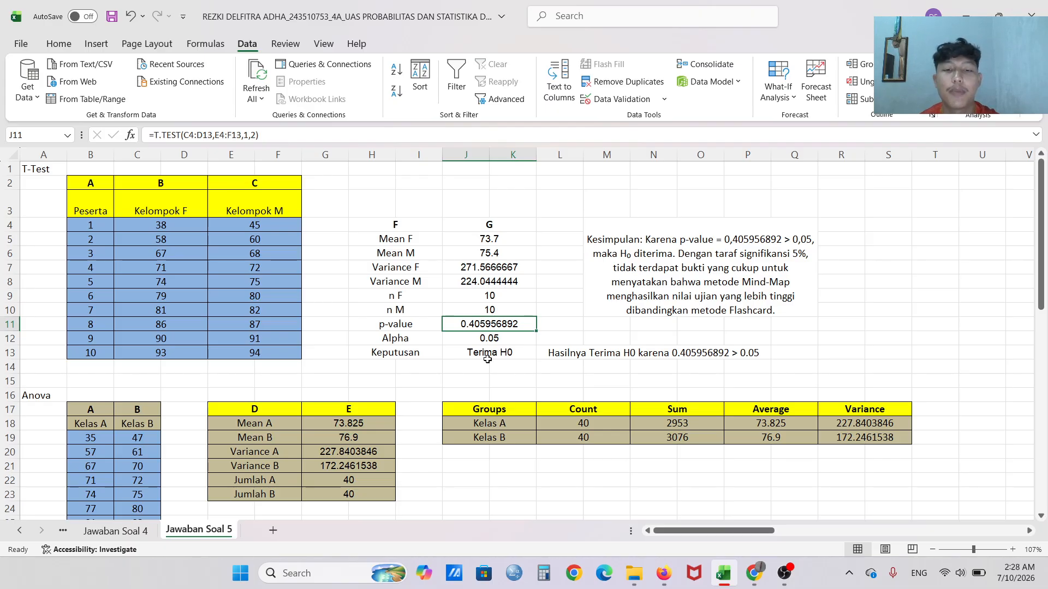
{"action": "double_click", "coordinate": [488, 339]}
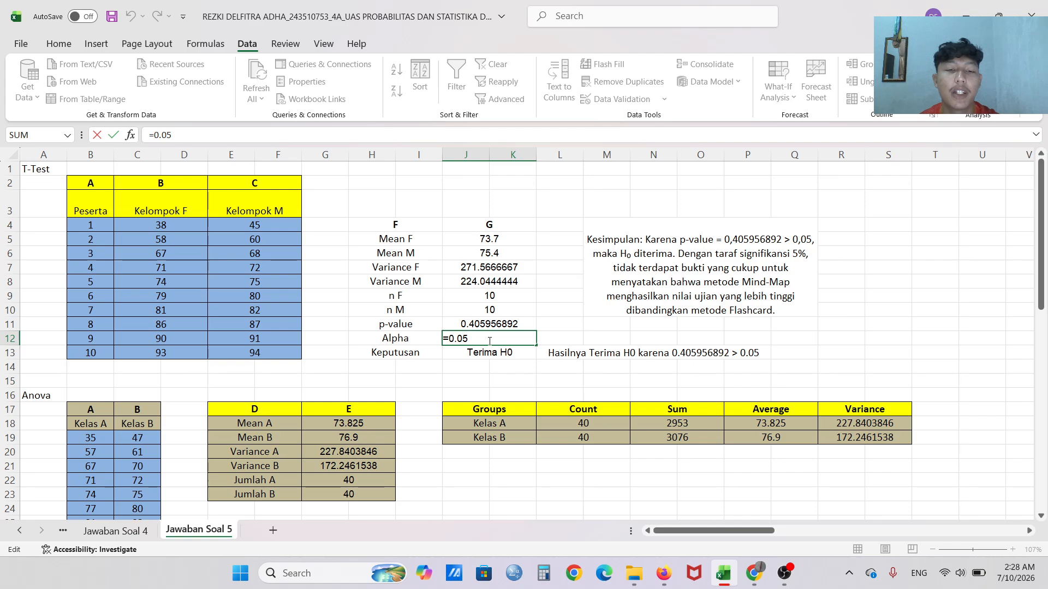
{"action": "key", "text": "Return"}
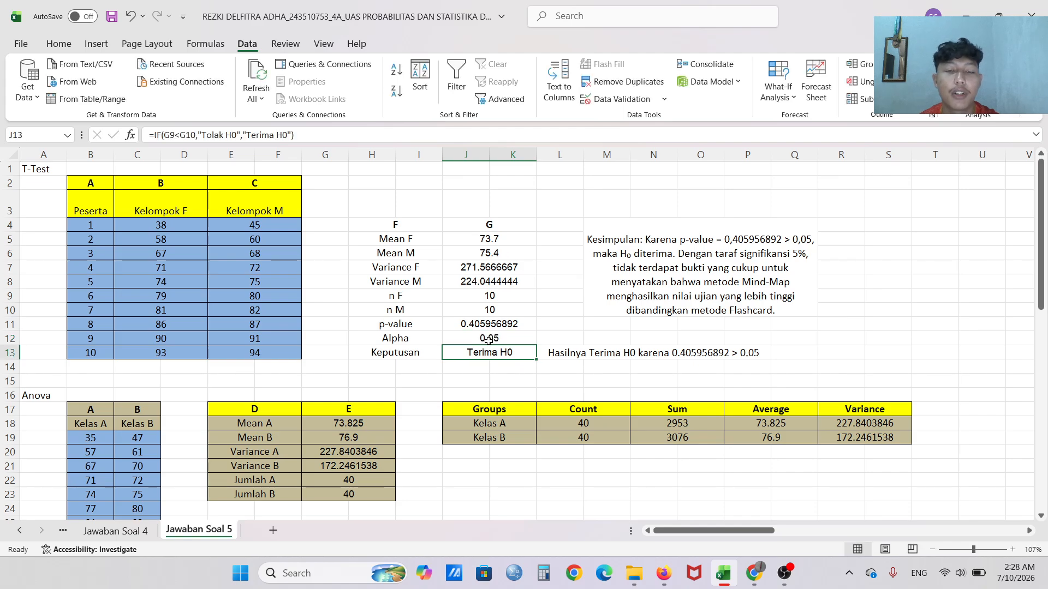
{"action": "double_click", "coordinate": [494, 353]}
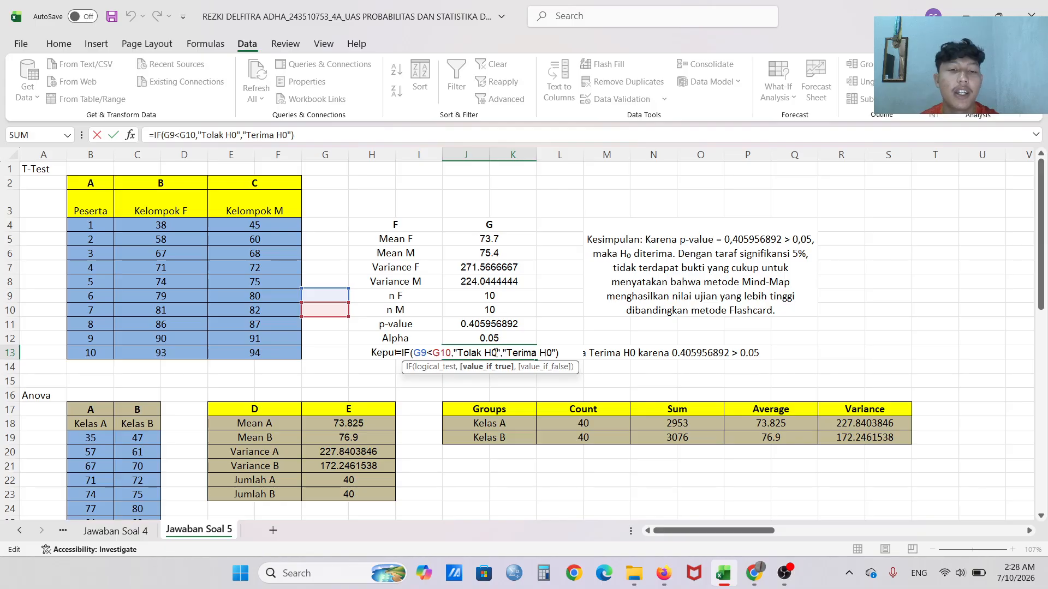
{"action": "key", "text": "Return"}
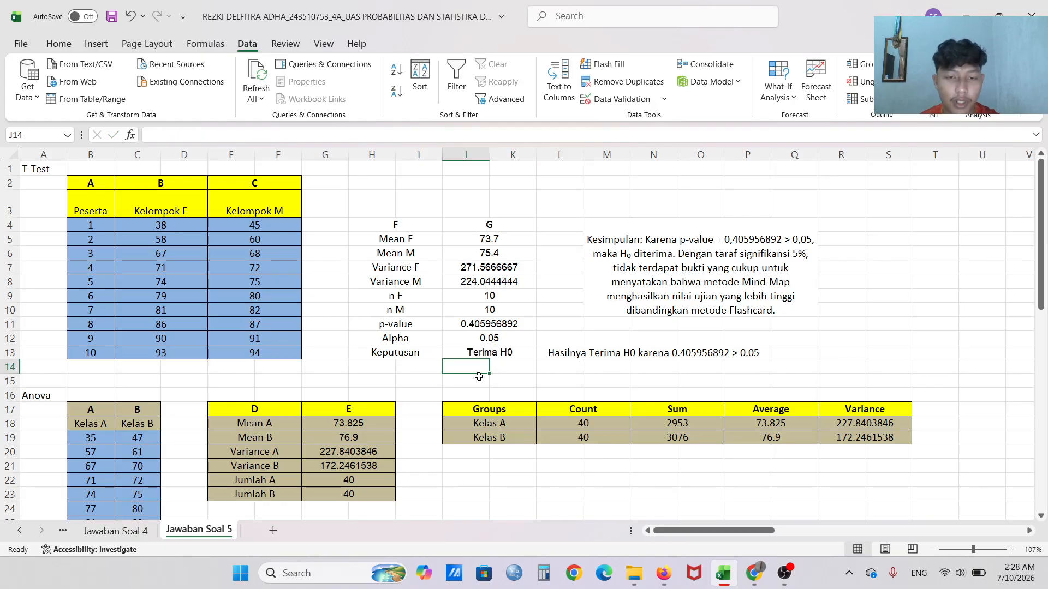
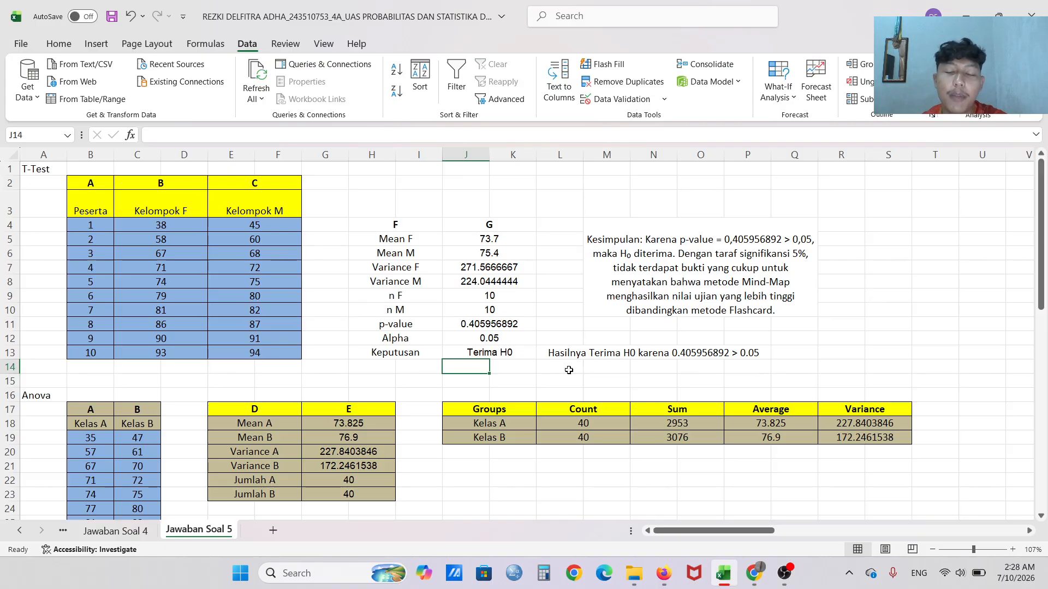
Go to the Anova section and inspect the AVERAGE formula for Mean A in G18.
{"action": "scroll", "coordinate": [569, 370], "scroll_direction": "down", "scroll_amount": 4}
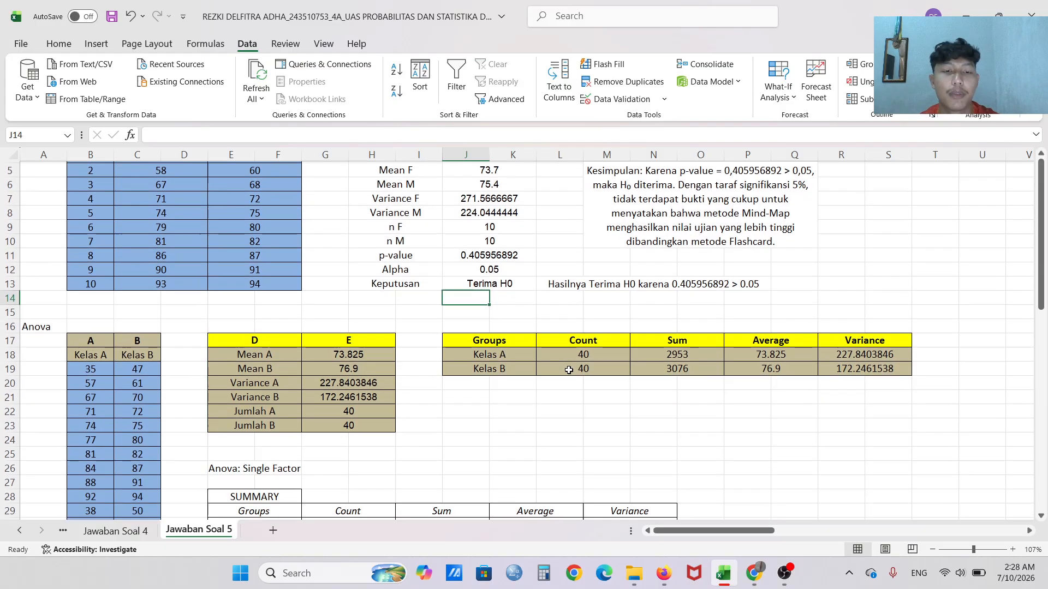
{"action": "scroll", "coordinate": [568, 370], "scroll_direction": "down", "scroll_amount": 1}
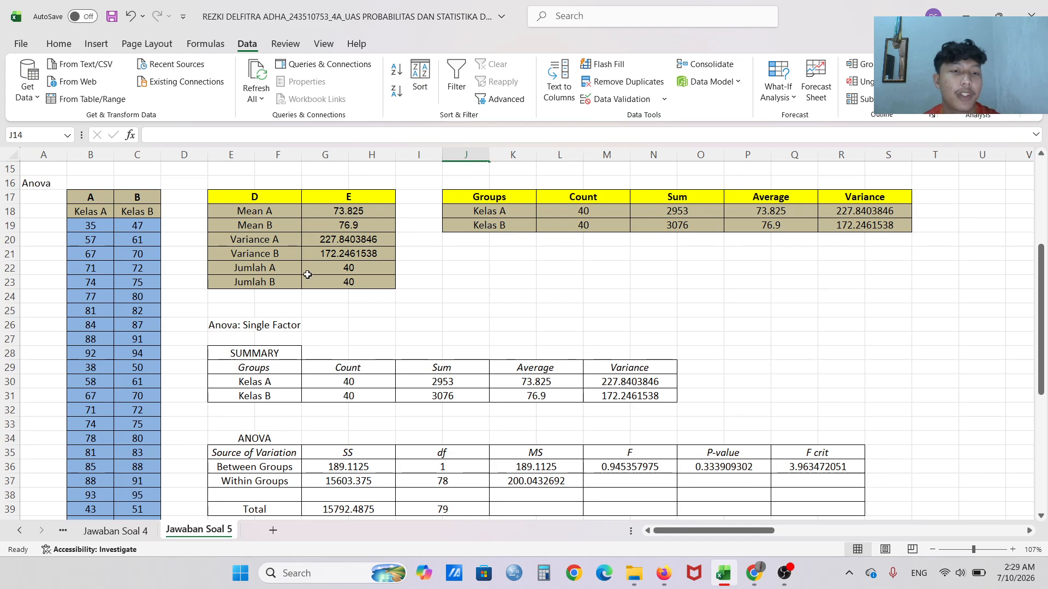
{"action": "double_click", "coordinate": [349, 211]}
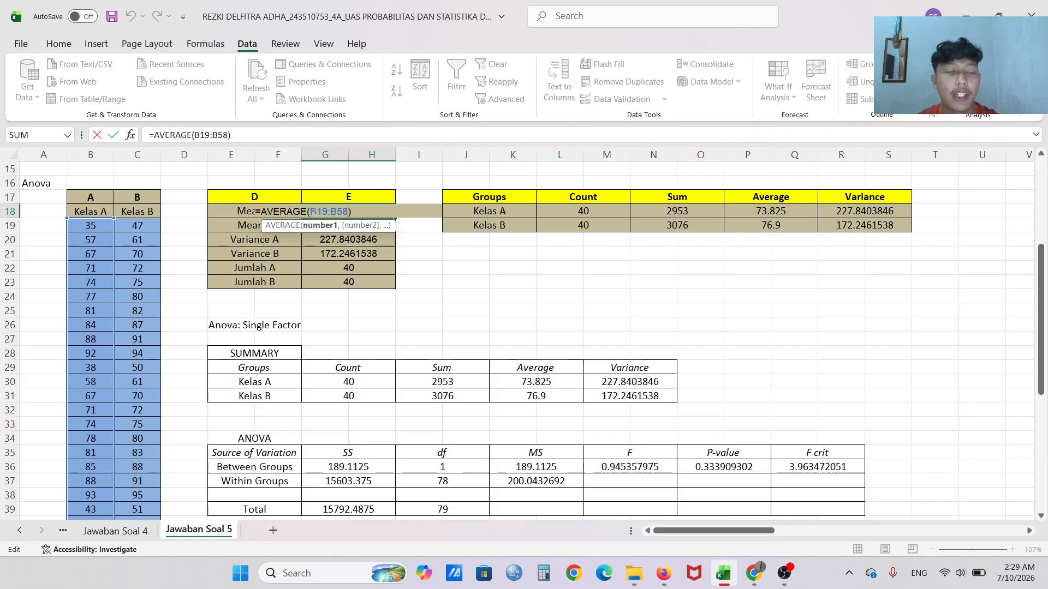
{"action": "key", "text": "Return"}
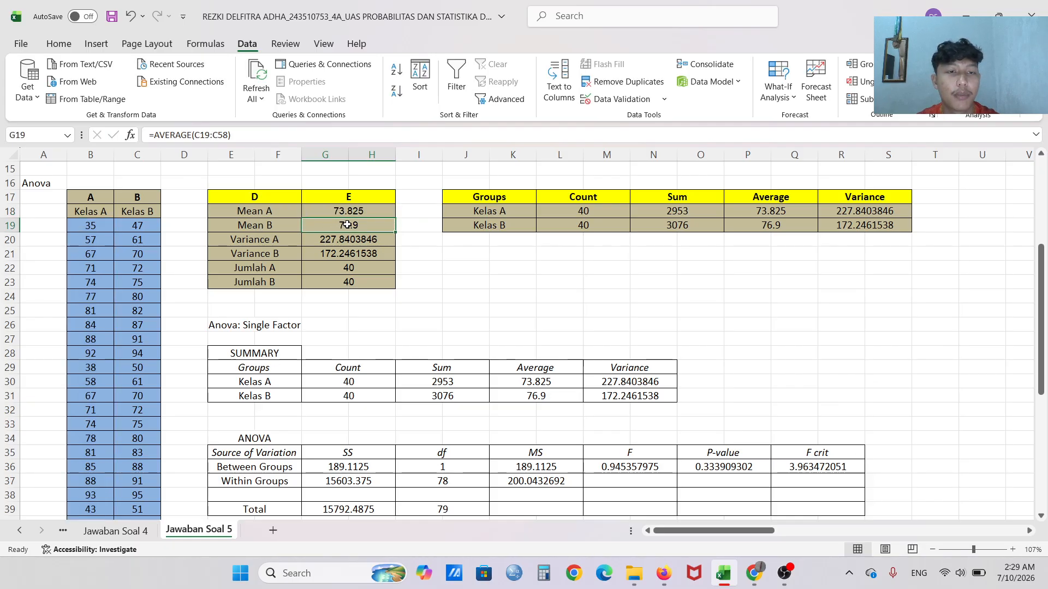
Inspect the AVERAGE formula for Mean B in G19 and the VAR.S formulas for Variance A and B in G20 and G21.
{"action": "key", "text": "F2"}
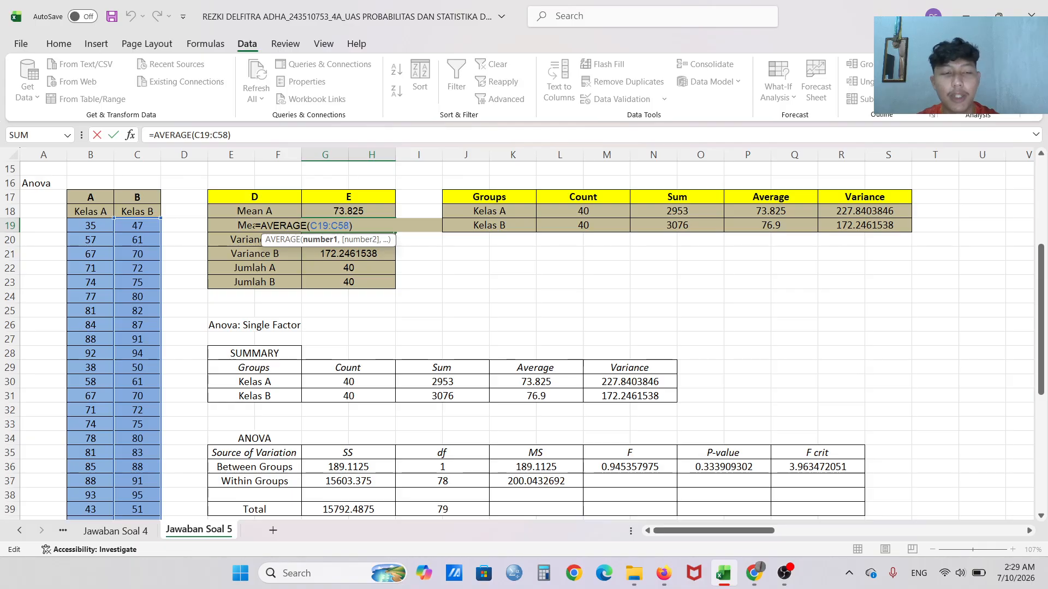
{"action": "key", "text": "Return"}
{"action": "key", "text": "F2"}
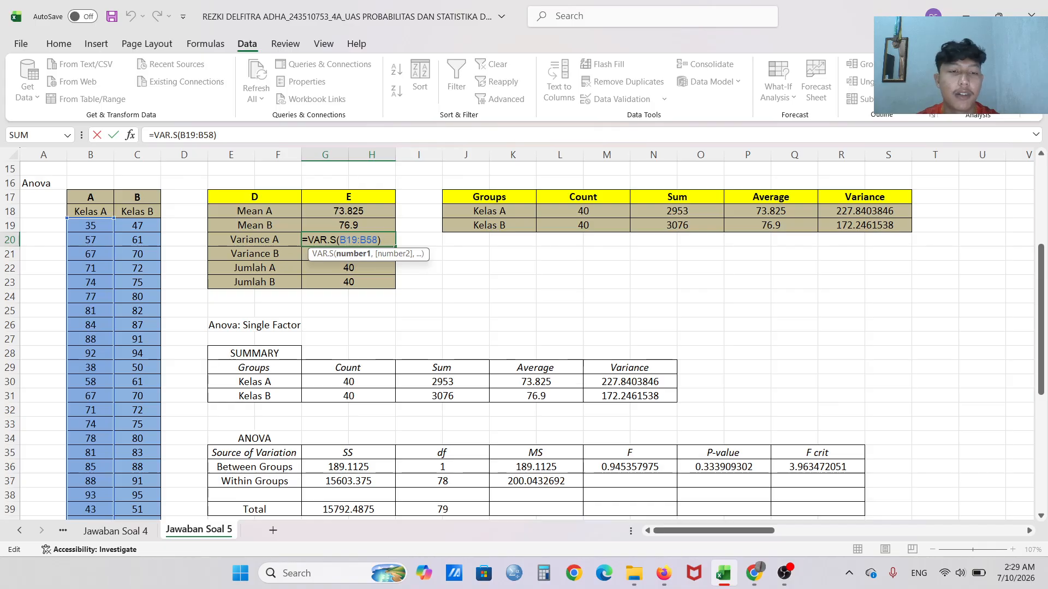
{"action": "left_click", "coordinate": [345, 240]}
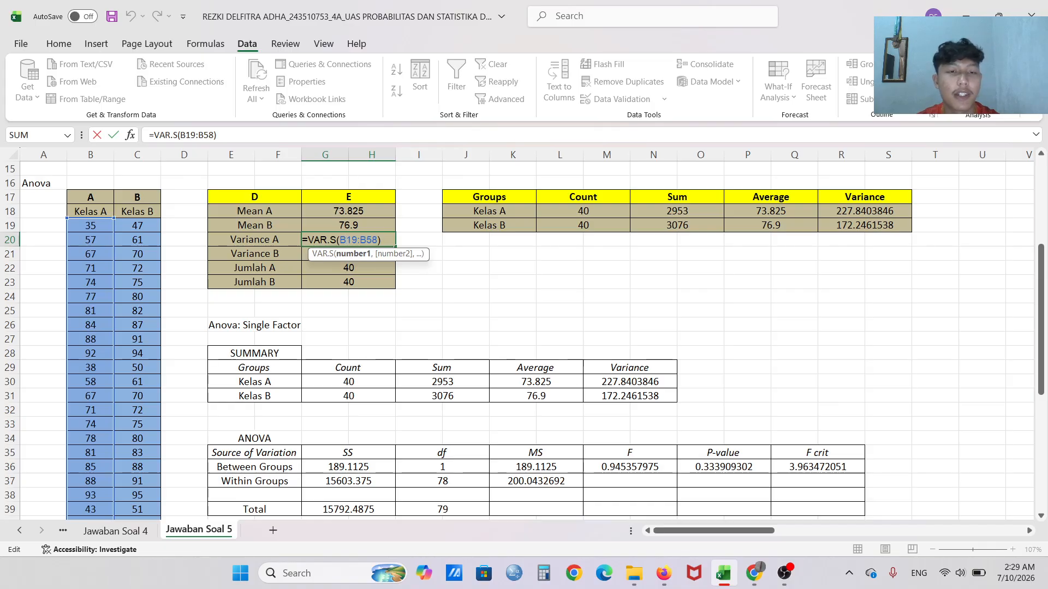
{"action": "key", "text": "Return"}
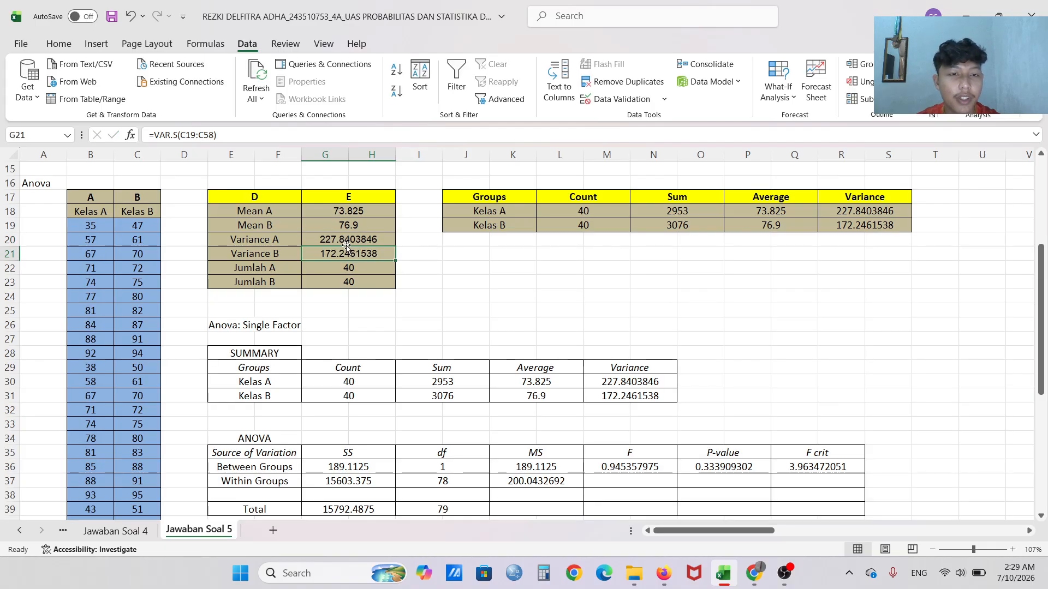
{"action": "double_click", "coordinate": [346, 254]}
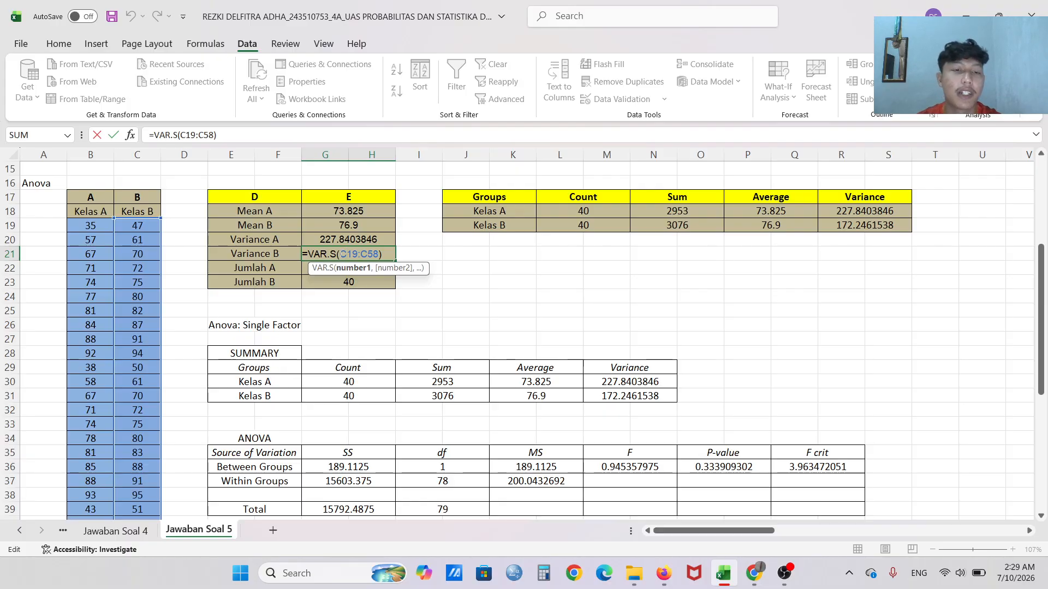
{"action": "key", "text": "Return"}
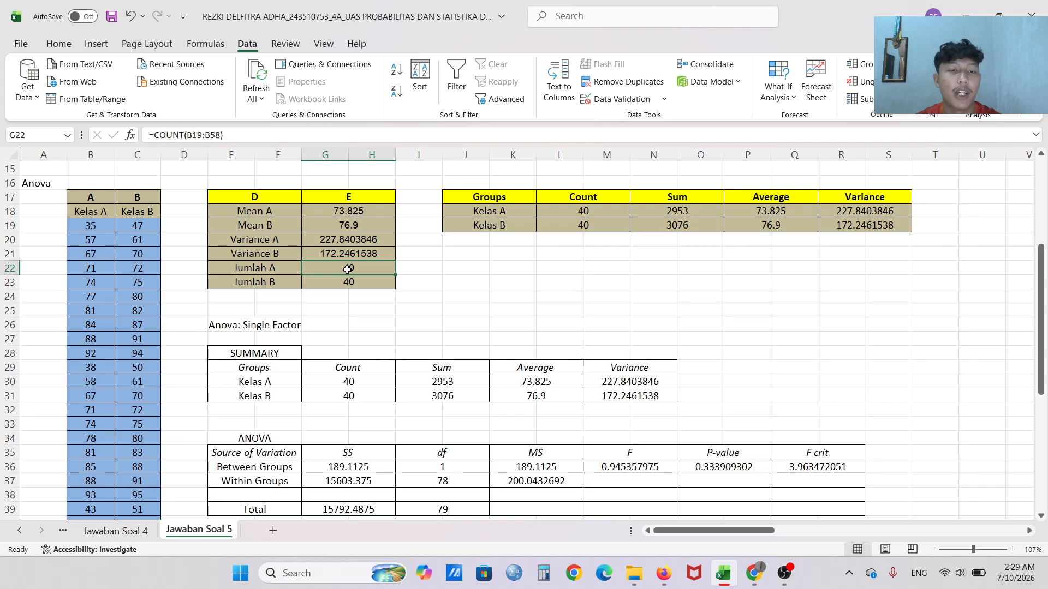
Inspect the COUNT formulas for Jumlah A in G22 and Jumlah B in G23.
{"action": "double_click", "coordinate": [347, 268]}
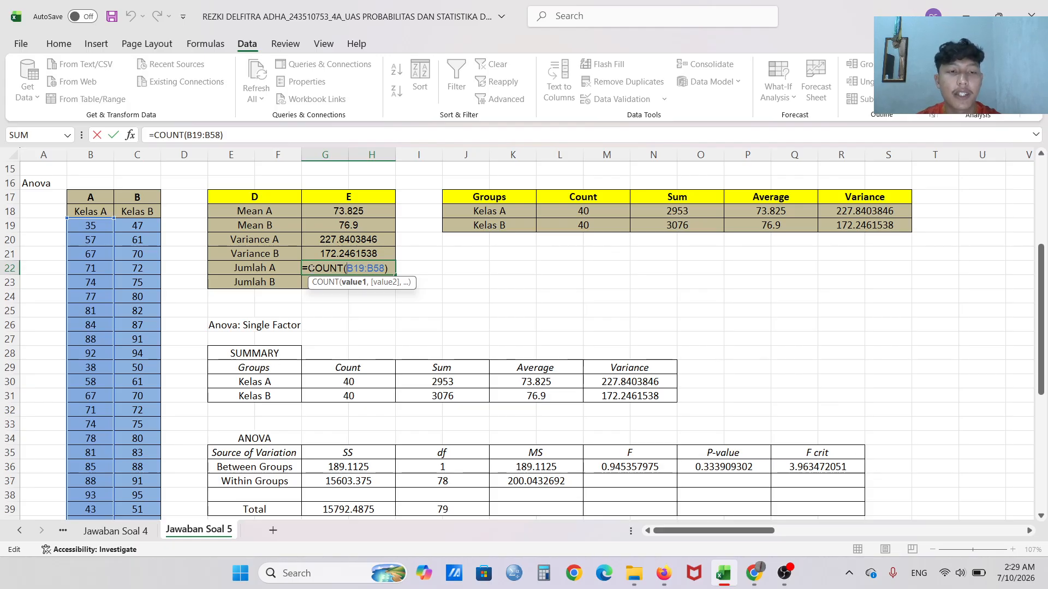
{"action": "key", "text": "Return"}
{"action": "double_click", "coordinate": [349, 282]}
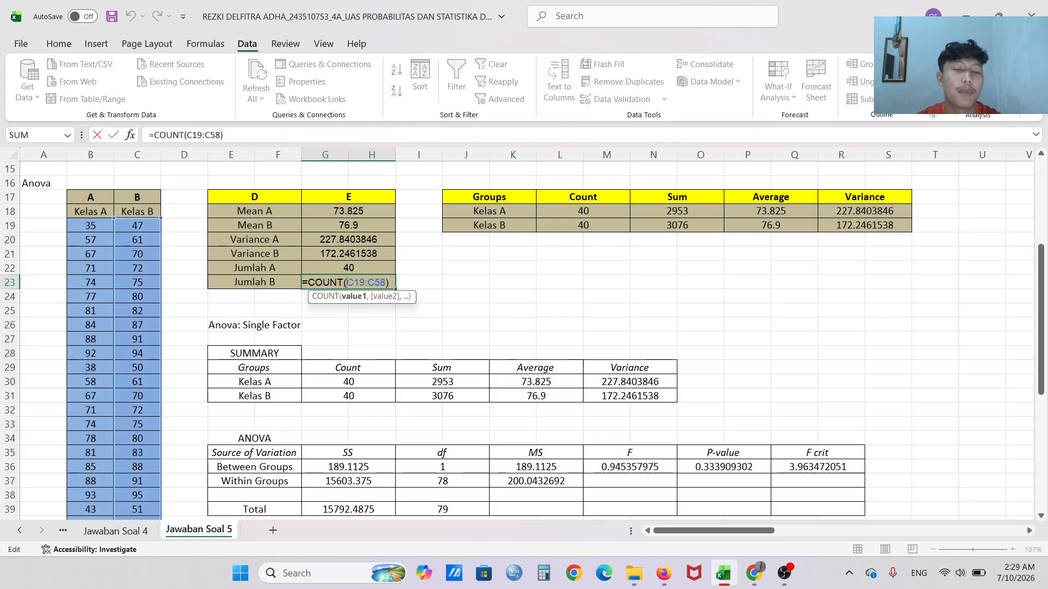
{"action": "key", "text": "Return"}
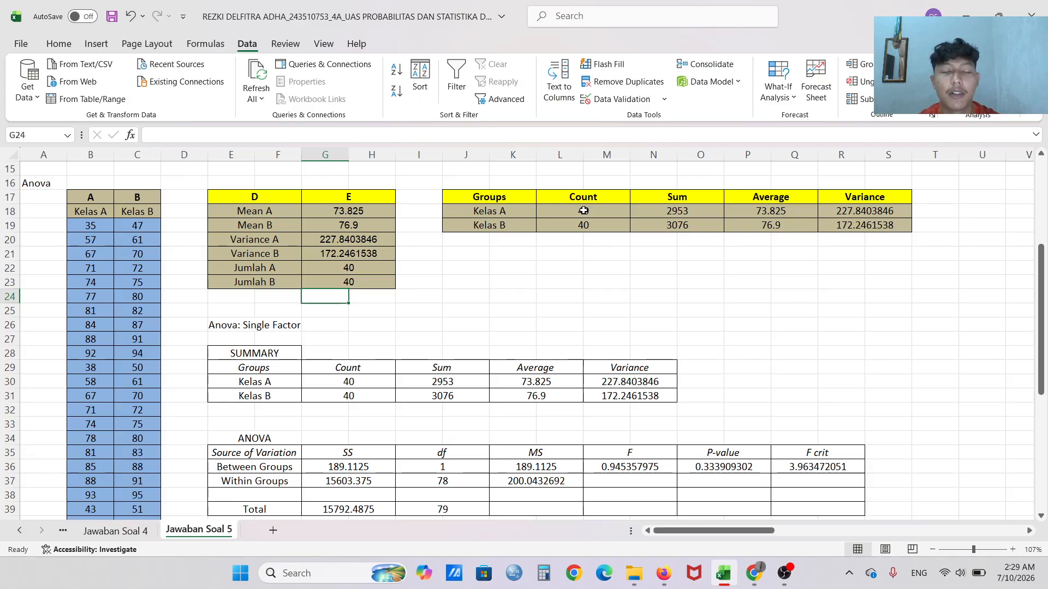
Inspect Kelas A's COUNT formula in L18 and SUM formula in N18 of the Groups table.
{"action": "scroll", "coordinate": [581, 210], "scroll_direction": "right", "scroll_amount": 1}
{"action": "scroll", "coordinate": [581, 209], "scroll_direction": "right", "scroll_amount": 1}
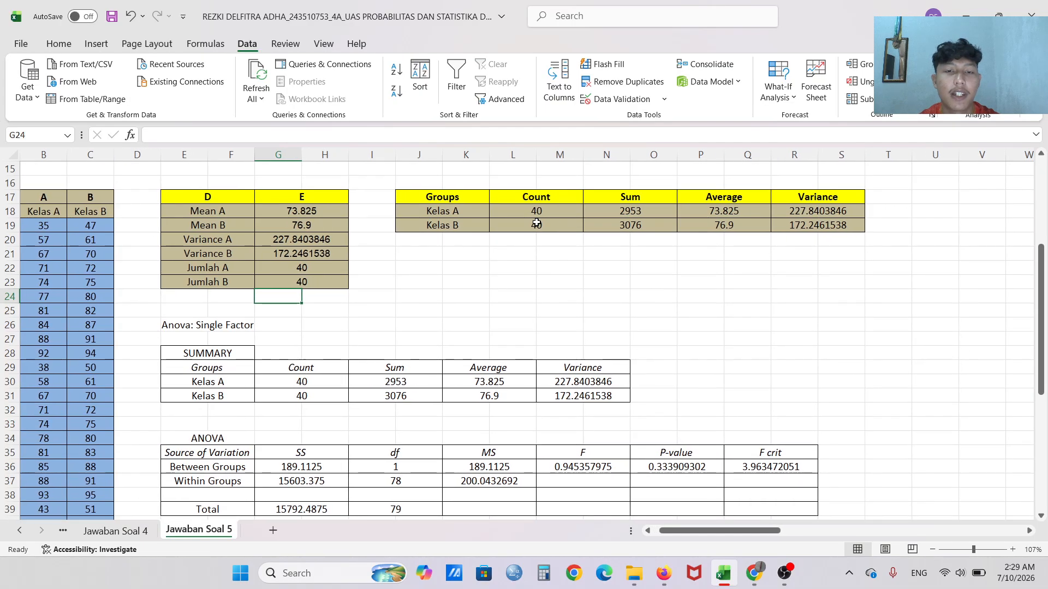
{"action": "double_click", "coordinate": [536, 214]}
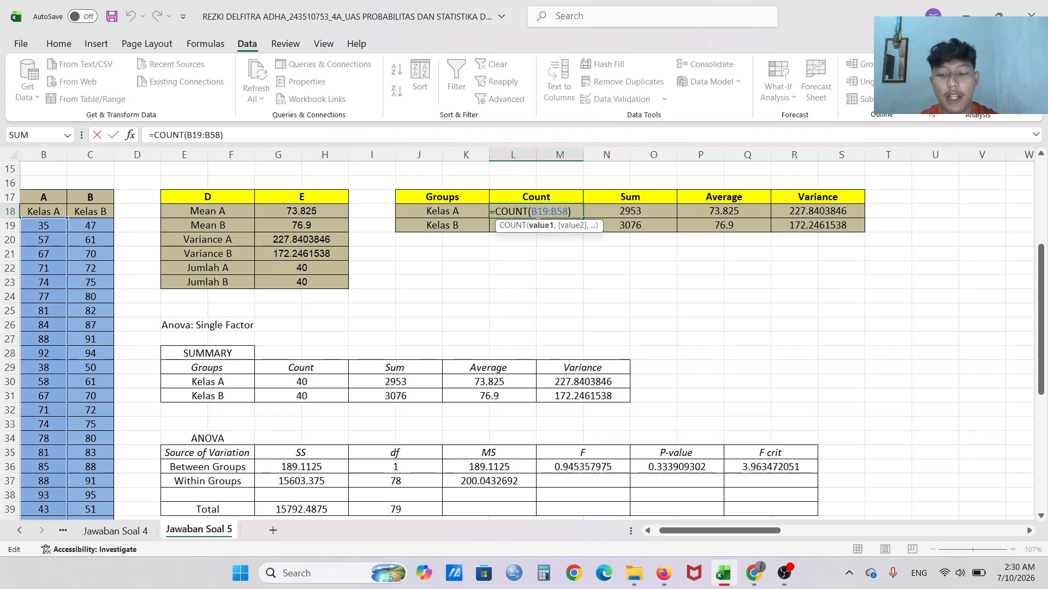
{"action": "key", "text": "Return"}
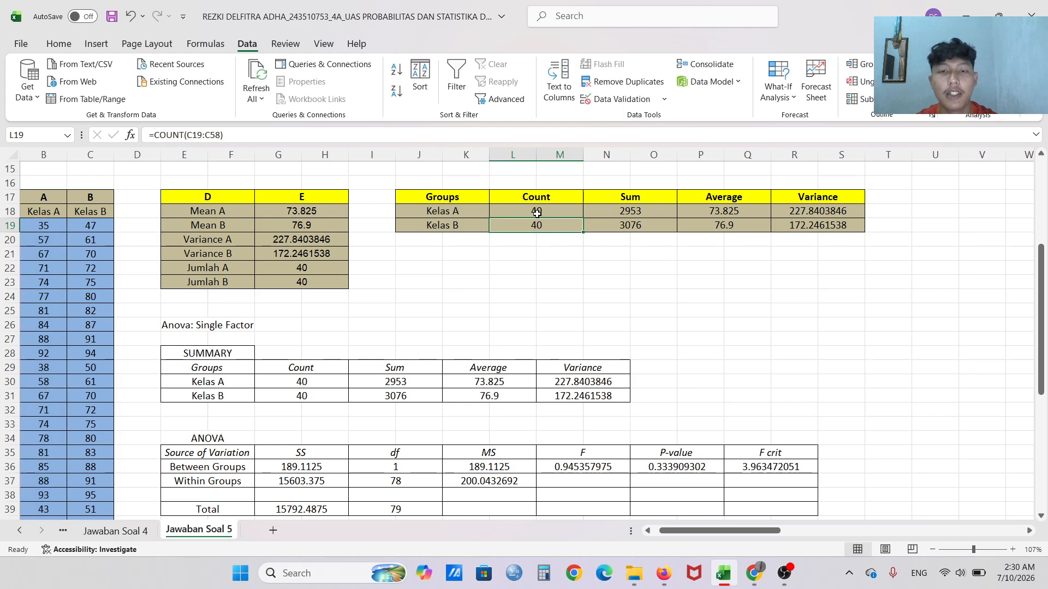
{"action": "double_click", "coordinate": [628, 212]}
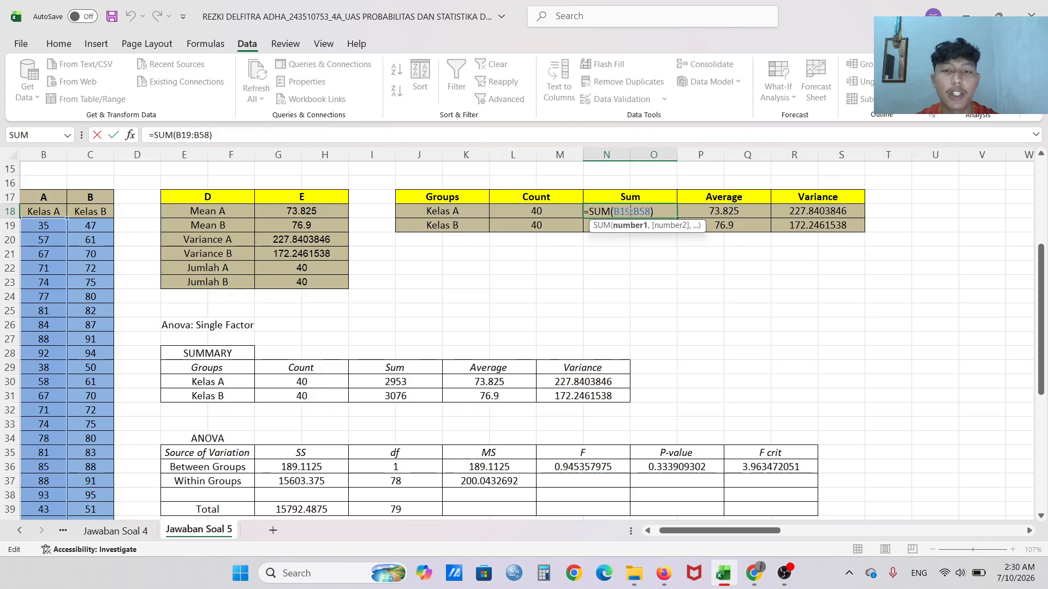
{"action": "key", "text": "Return"}
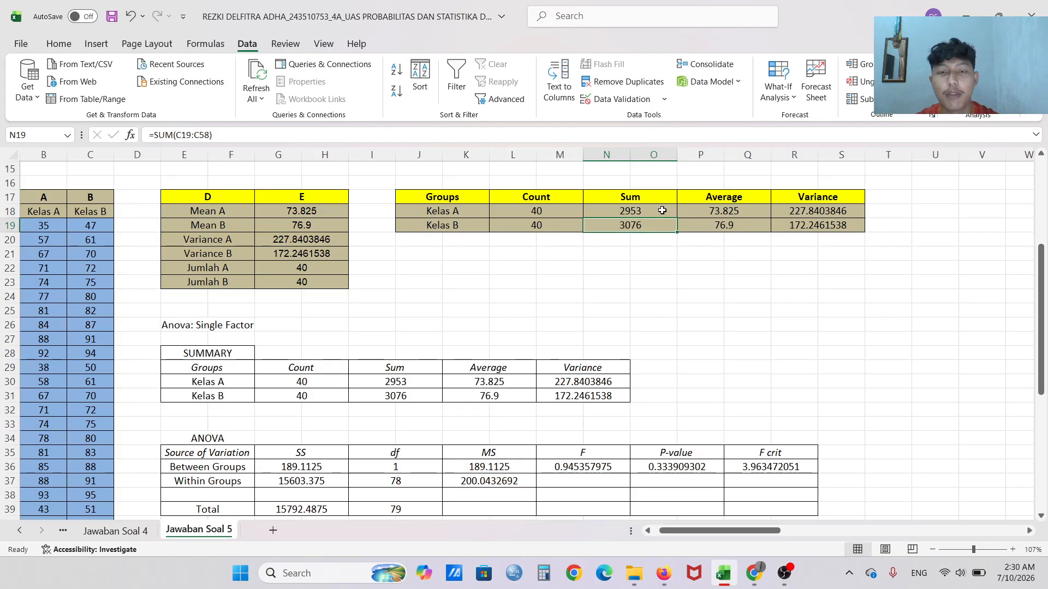
Inspect Kelas A's AVERAGE formula in P18 and VAR.S formula in R18 of the Groups table.
{"action": "left_click", "coordinate": [724, 211]}
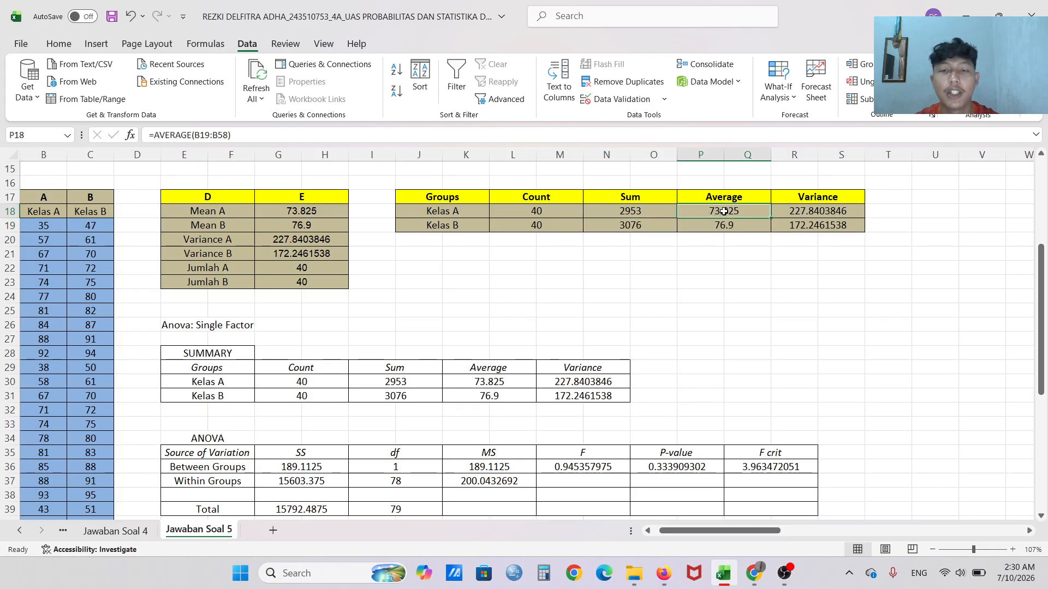
{"action": "key", "text": "F2"}
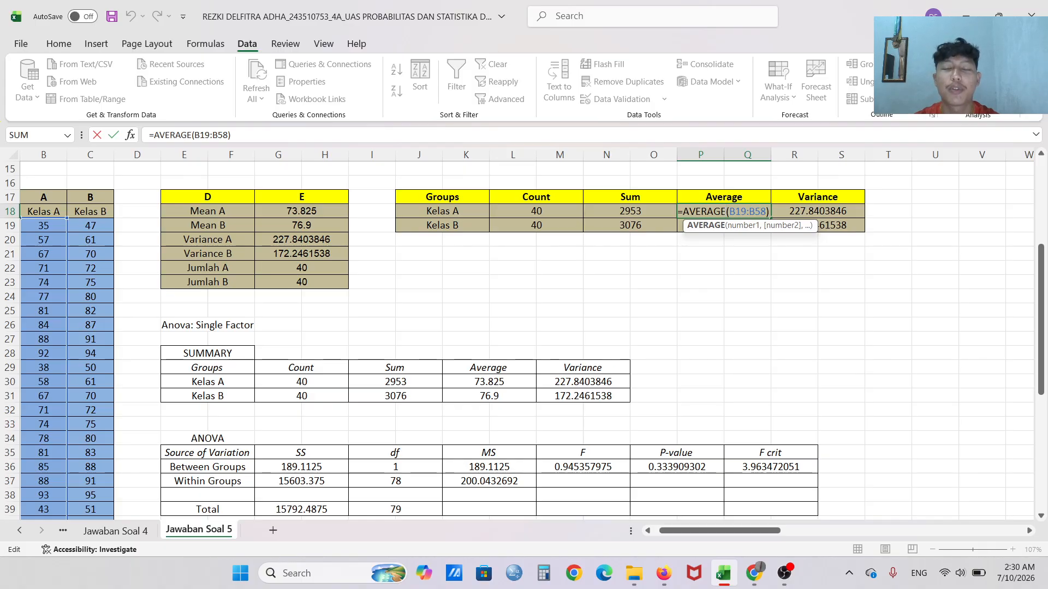
{"action": "key", "text": "Return"}
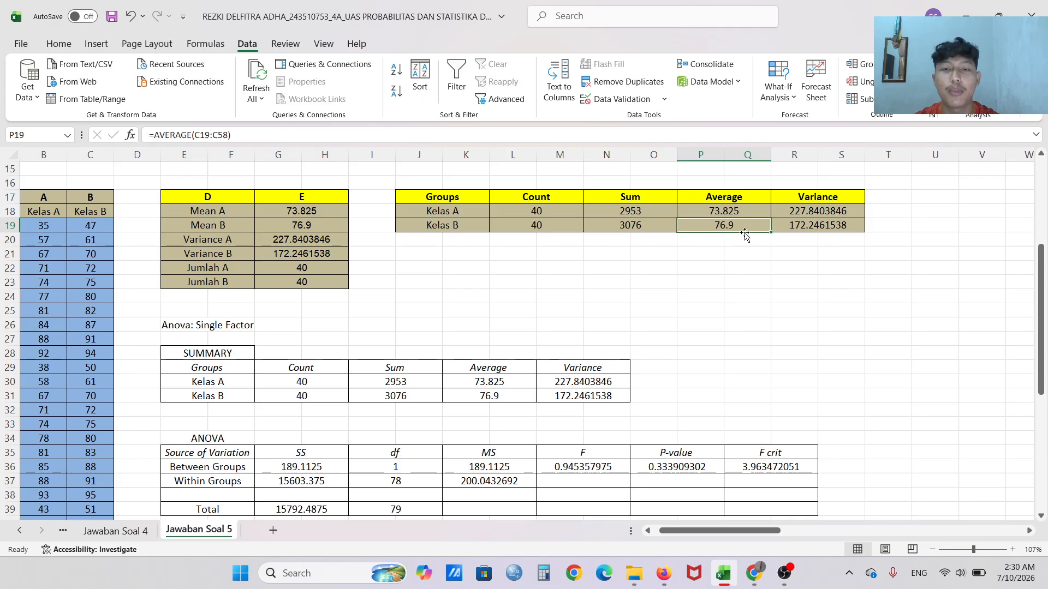
{"action": "double_click", "coordinate": [811, 211]}
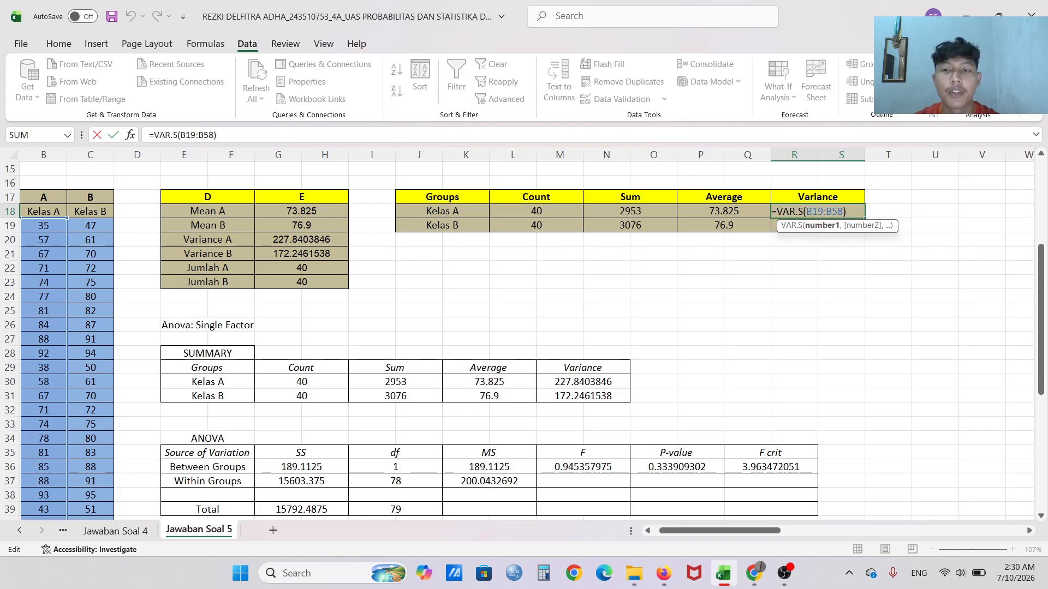
{"action": "key", "text": "Return"}
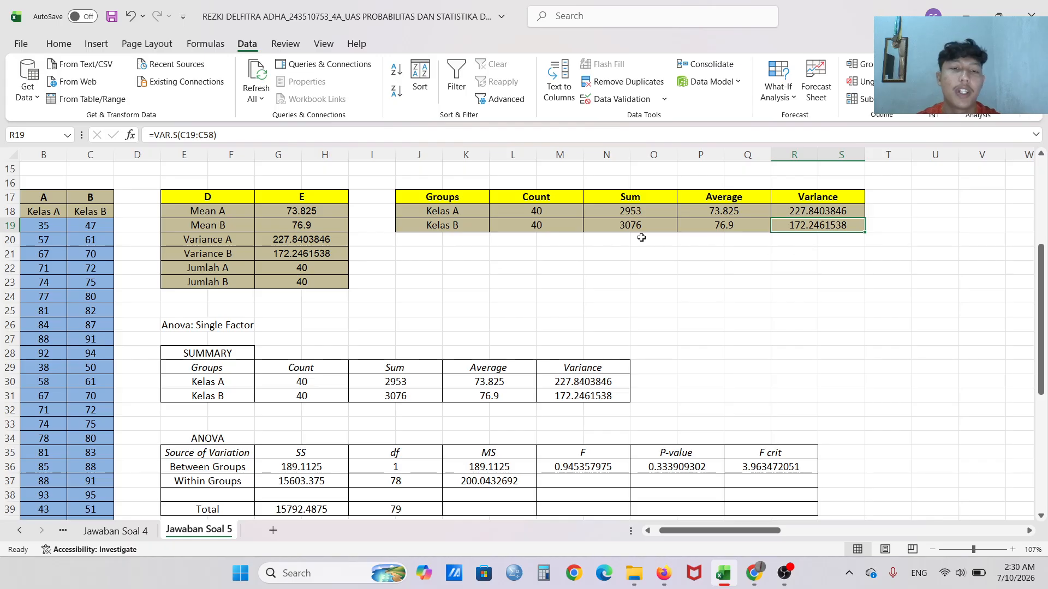
Inspect Kelas B's COUNT formula in L19 and SUM formula in N19 of the Groups table.
{"action": "double_click", "coordinate": [536, 229]}
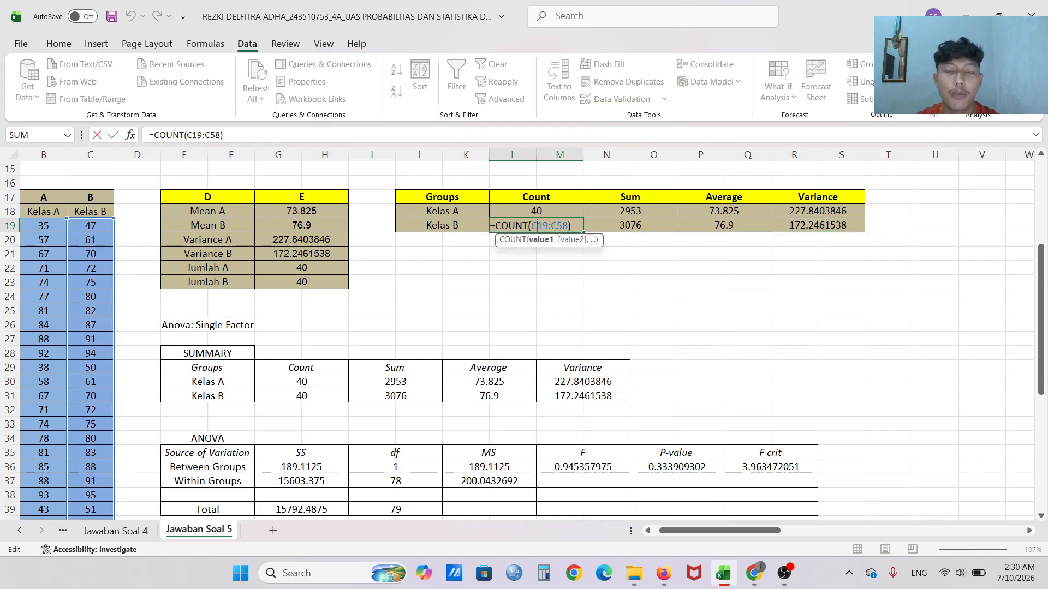
{"action": "key", "text": "Return"}
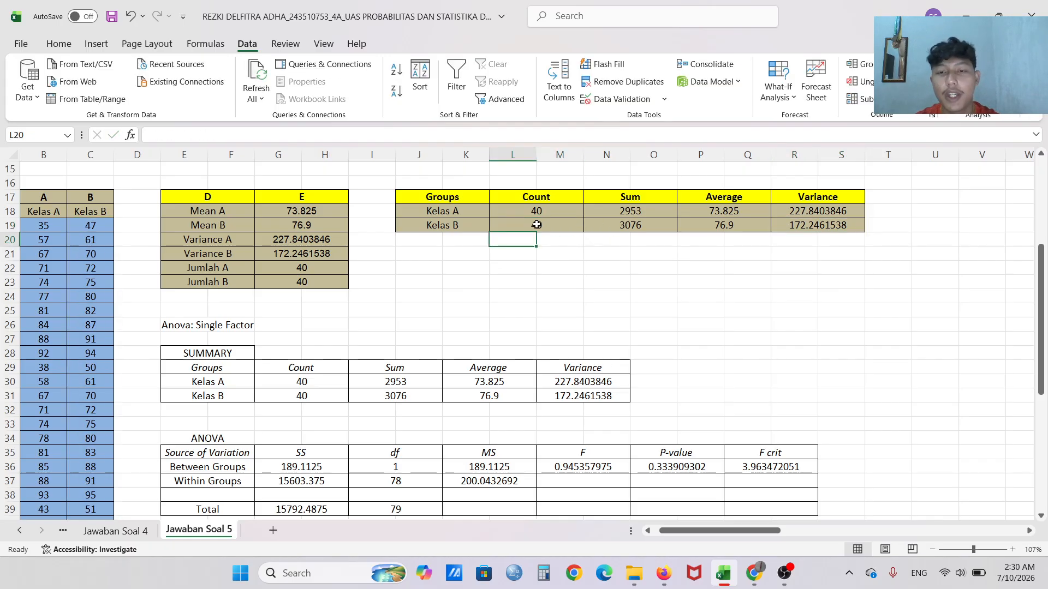
{"action": "left_click", "coordinate": [629, 223]}
{"action": "double_click", "coordinate": [630, 223]}
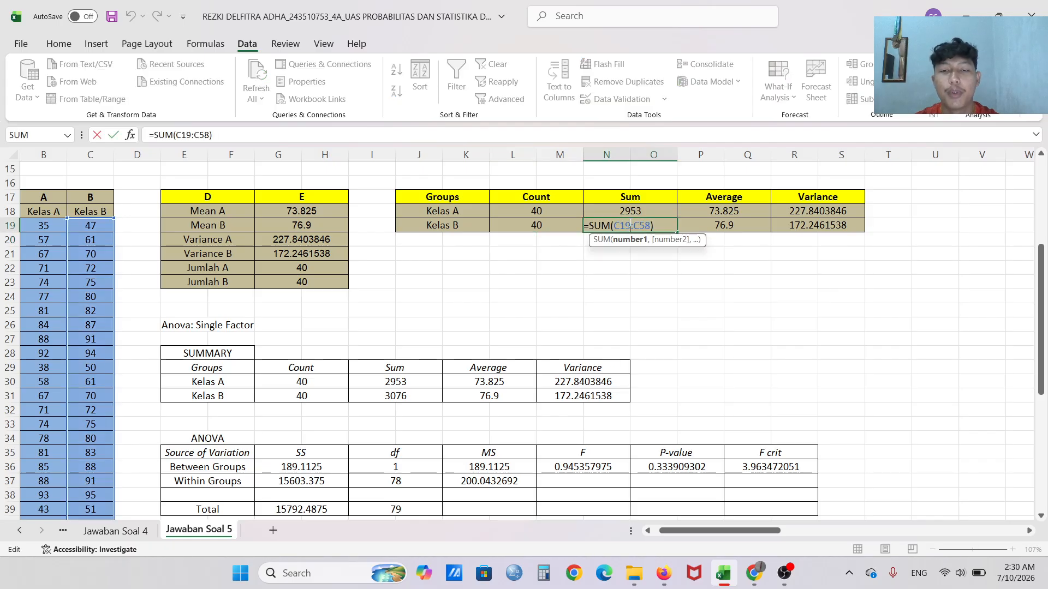
{"action": "key", "text": "Return"}
Inspect Kelas B's AVERAGE formula in P19 and VAR.S formula in R19 of the Groups table.
{"action": "left_click", "coordinate": [725, 221]}
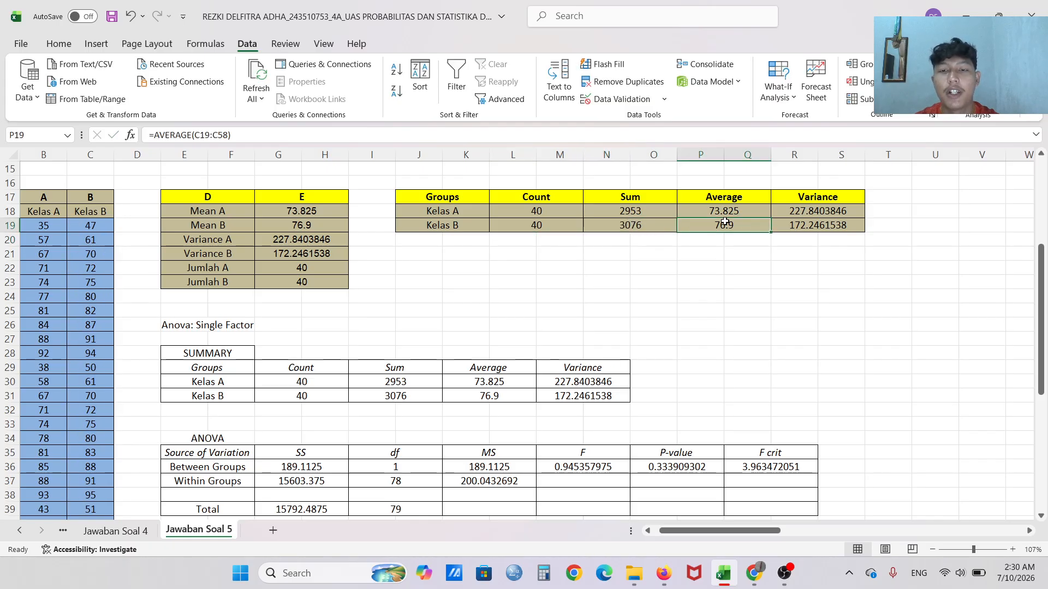
{"action": "double_click", "coordinate": [726, 221]}
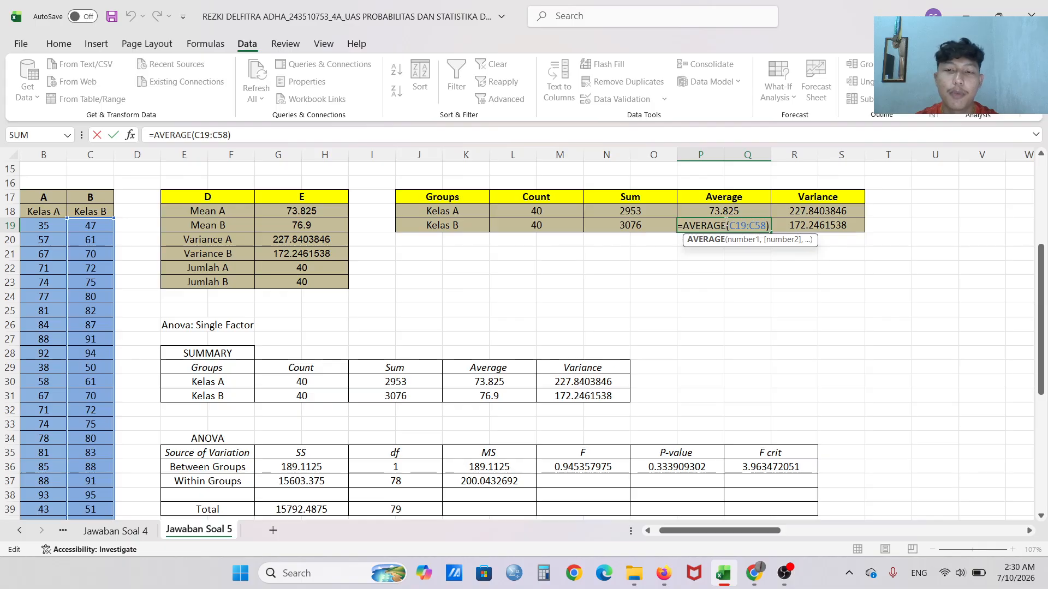
{"action": "key", "text": "Return"}
{"action": "left_click", "coordinate": [789, 224]}
{"action": "double_click", "coordinate": [789, 224]}
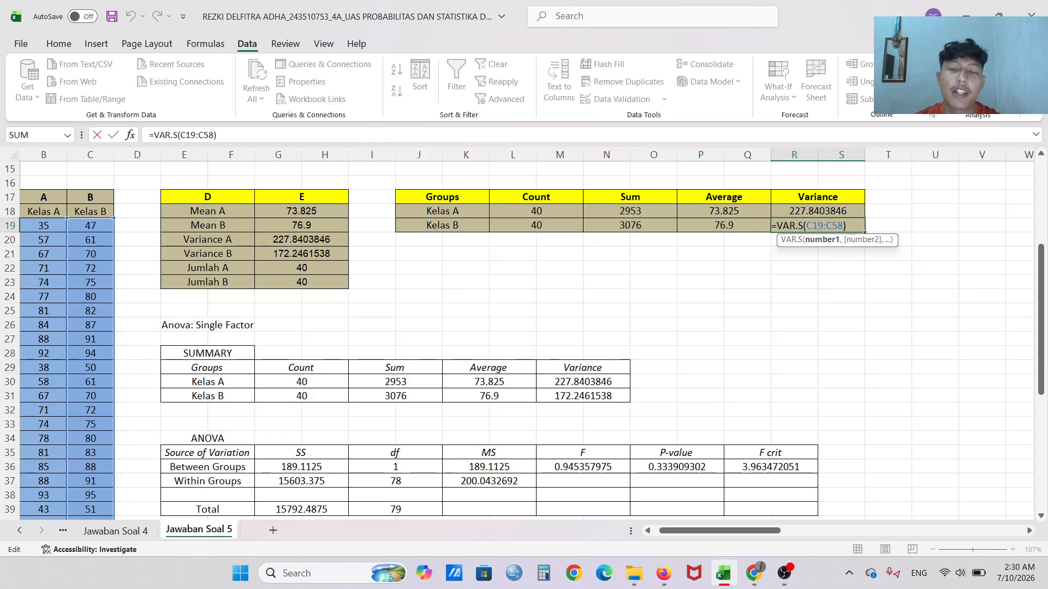
{"action": "key", "text": "Return"}
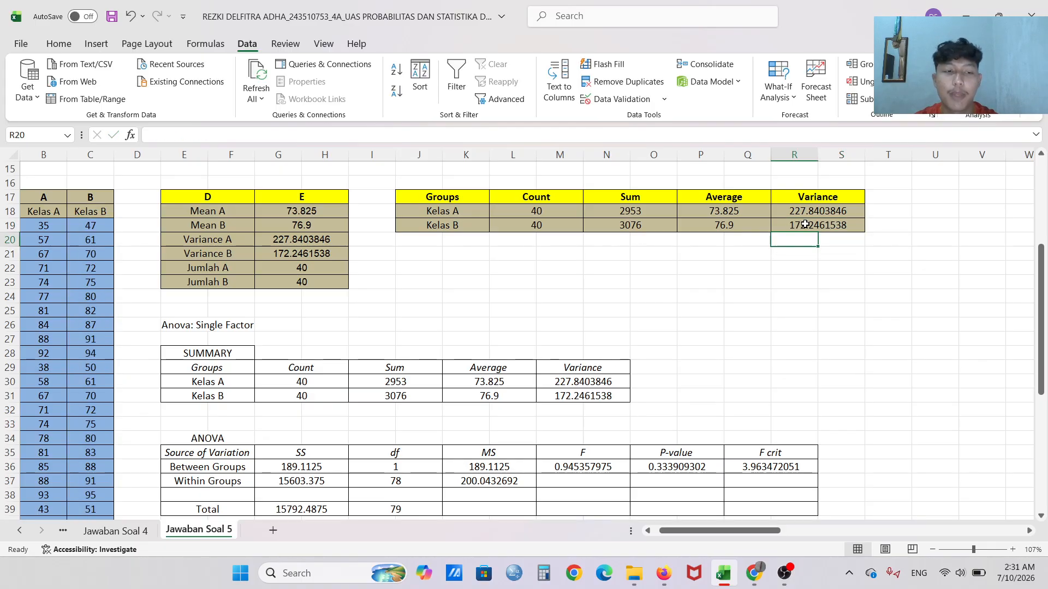
Examine the Anova: Single Factor SUMMARY and ANOVA tables and the interpretation text beneath them.
{"action": "scroll", "coordinate": [637, 301], "scroll_direction": "down", "scroll_amount": 2}
{"action": "scroll", "coordinate": [637, 301], "scroll_direction": "left", "scroll_amount": 1}
{"action": "scroll", "coordinate": [636, 302], "scroll_direction": "down", "scroll_amount": 2}
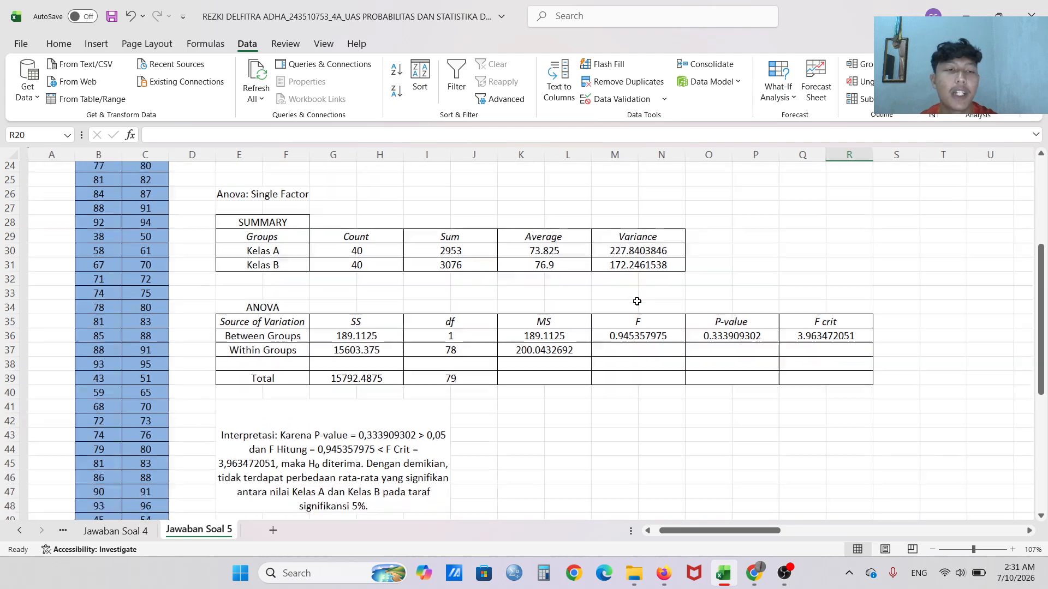
{"action": "scroll", "coordinate": [637, 301], "scroll_direction": "right", "scroll_amount": 1}
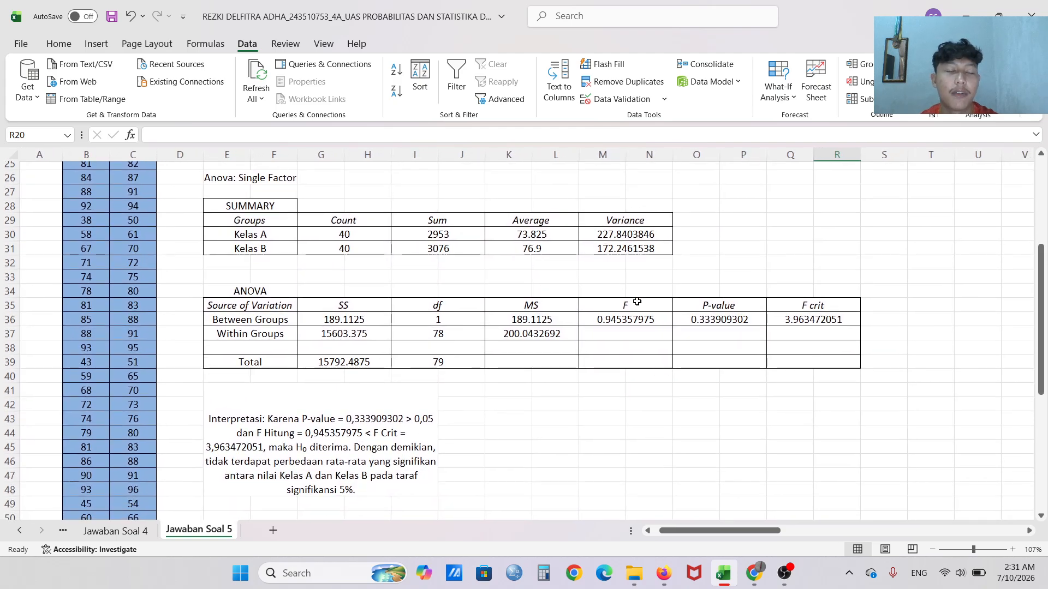
{"action": "scroll", "coordinate": [637, 301], "scroll_direction": "up", "scroll_amount": 1}
{"action": "scroll", "coordinate": [637, 301], "scroll_direction": "left", "scroll_amount": 1}
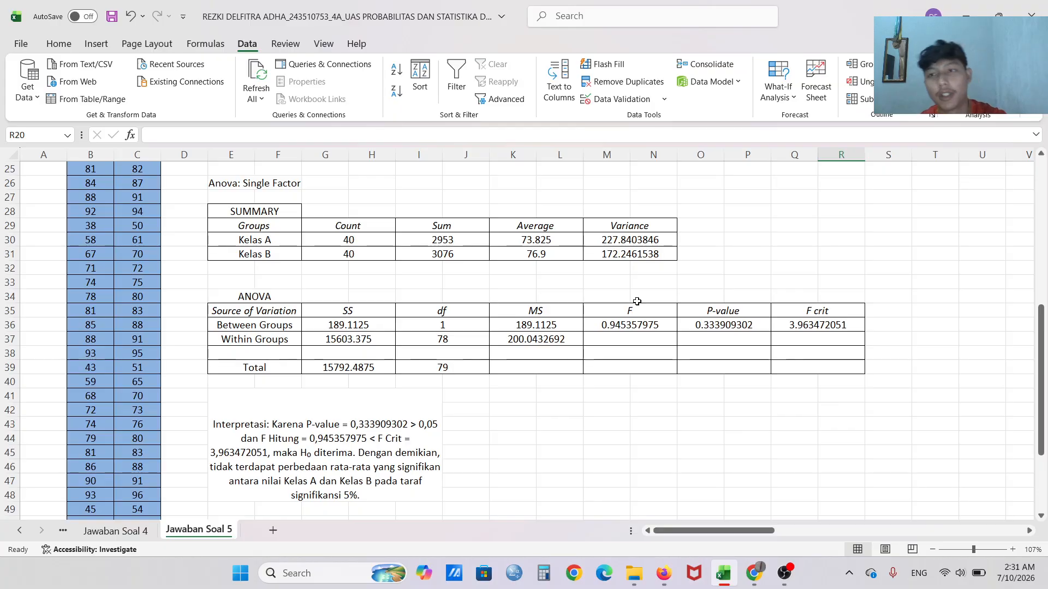
{"action": "scroll", "coordinate": [338, 299], "scroll_direction": "down", "scroll_amount": 2}
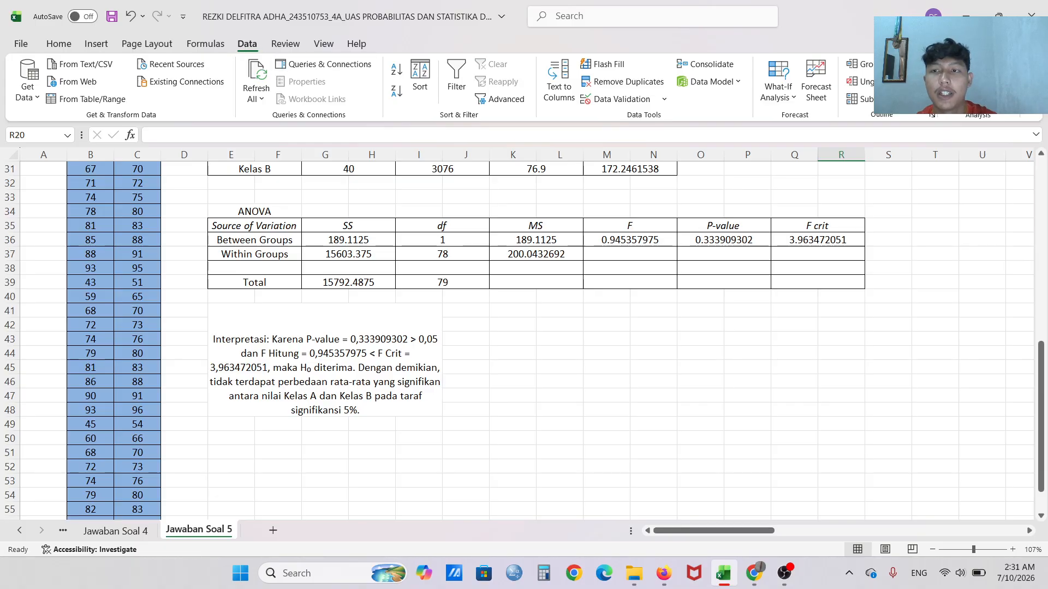
Start the Anova: Single Factor analysis tool with B18:C58, the Kelas A and Kelas B data, as its input range.
{"action": "left_click", "coordinate": [976, 64]}
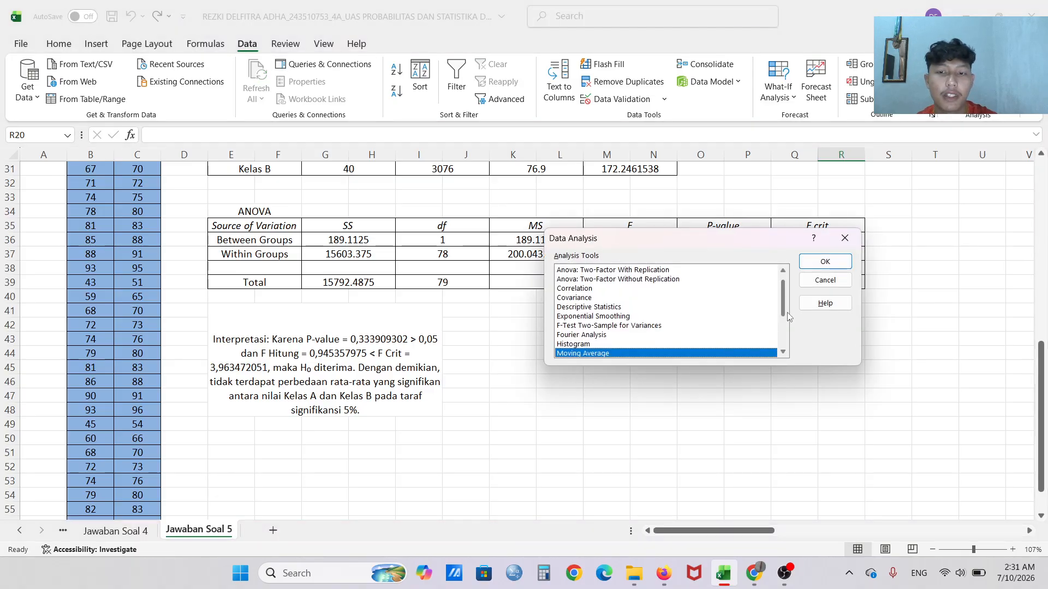
{"action": "scroll", "coordinate": [784, 313], "scroll_direction": "up", "scroll_amount": 1}
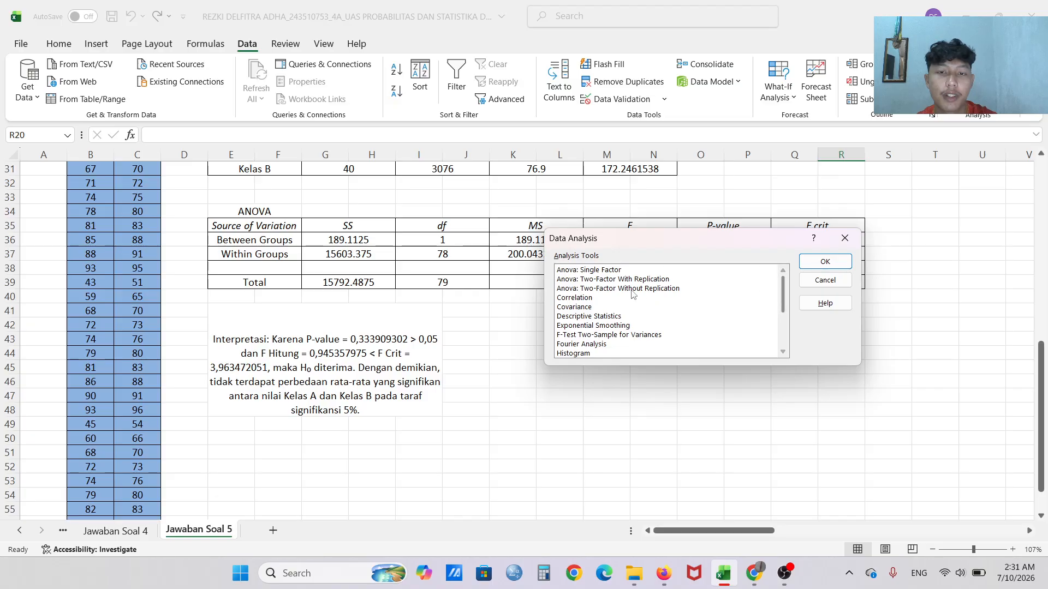
{"action": "left_click", "coordinate": [594, 270]}
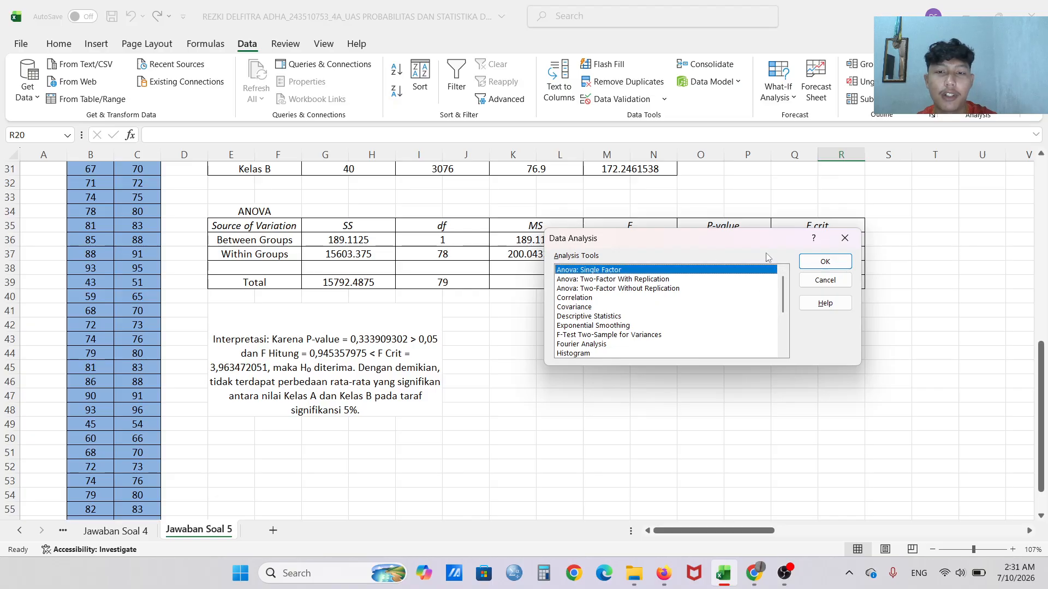
{"action": "left_click", "coordinate": [825, 261]}
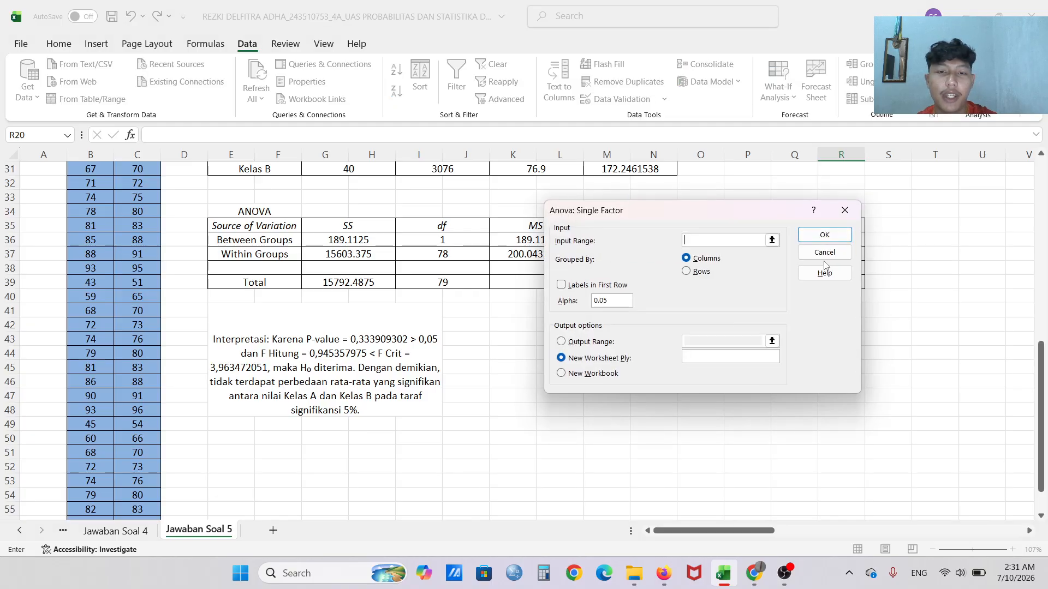
{"action": "left_click", "coordinate": [772, 240]}
{"action": "scroll", "coordinate": [265, 273], "scroll_direction": "up", "scroll_amount": 5}
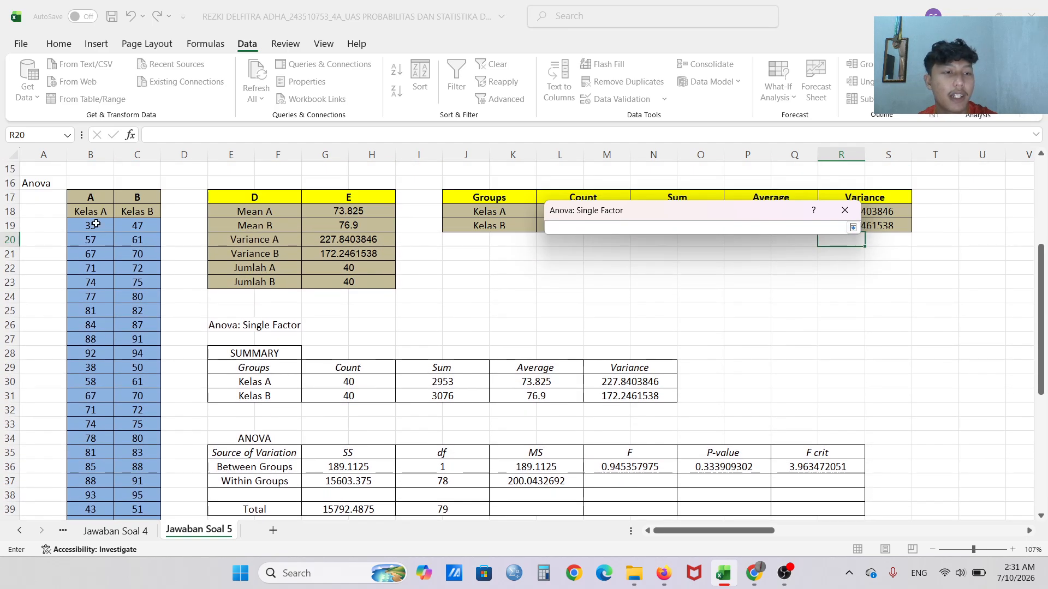
{"action": "left_click_drag", "start_coordinate": [90, 211], "coordinate": [131, 148]}
{"action": "scroll", "coordinate": [137, 211], "scroll_direction": "up", "scroll_amount": 20}
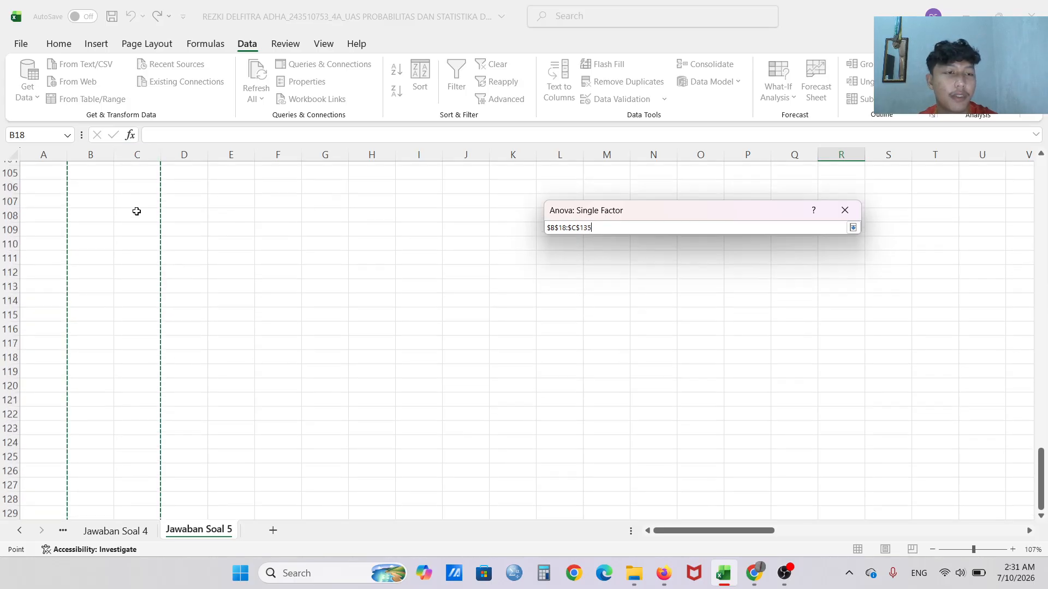
{"action": "scroll", "coordinate": [136, 211], "scroll_direction": "down", "scroll_amount": 2}
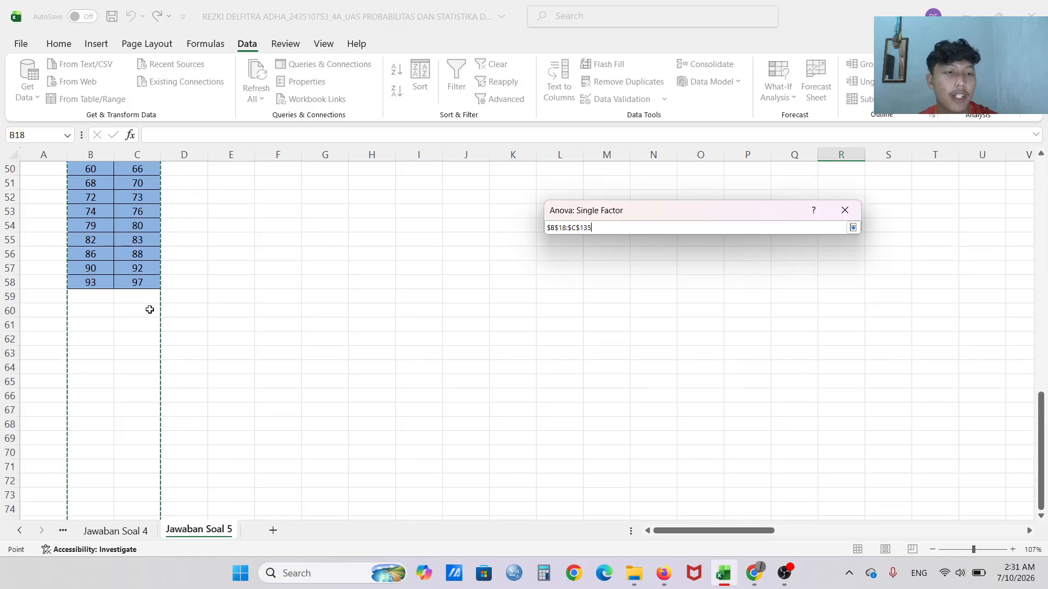
{"action": "left_click", "coordinate": [140, 284], "text": "shift"}
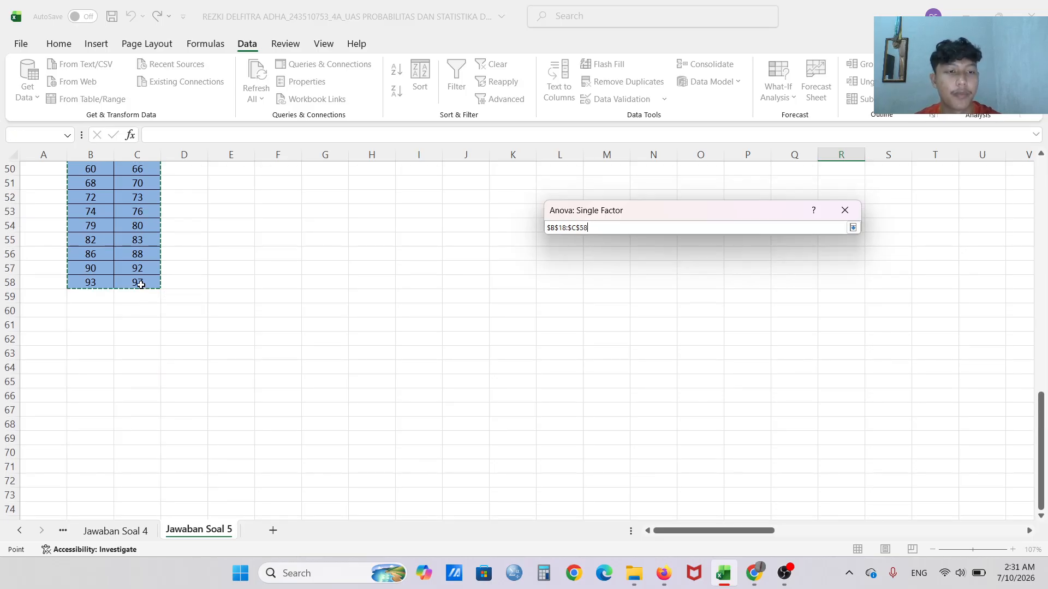
{"action": "key", "text": "Return"}
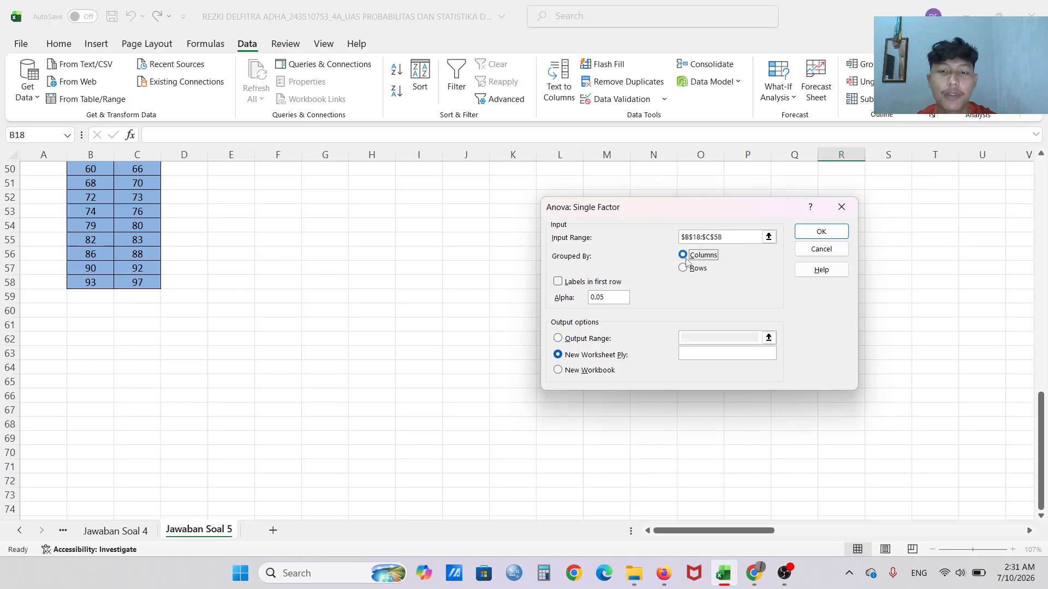
Treat the first row as labels, direct the output range to cell E51, and run the single-factor Anova.
{"action": "left_click", "coordinate": [558, 282]}
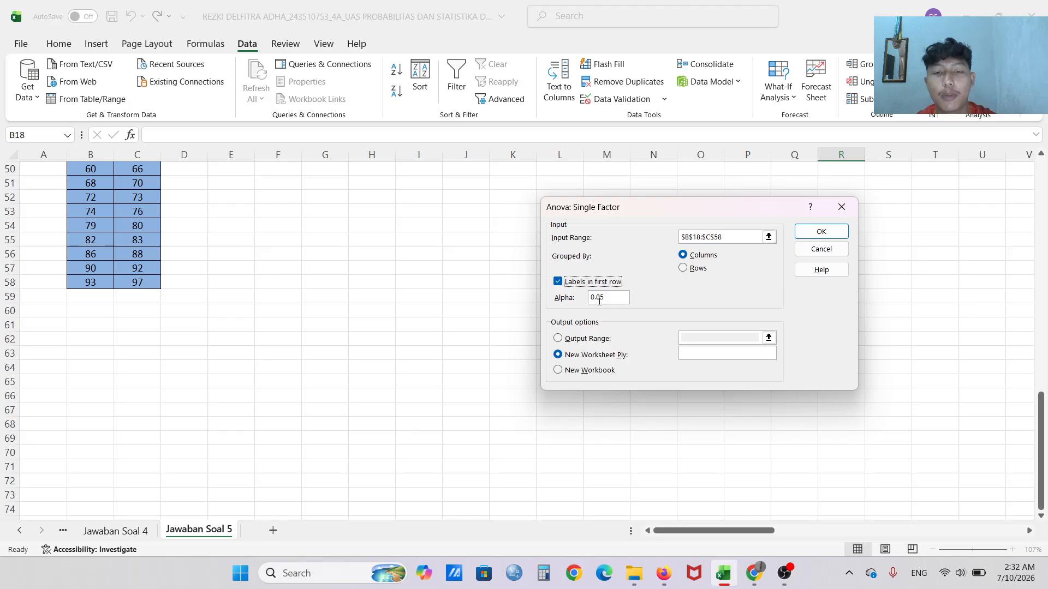
{"action": "left_click", "coordinate": [558, 338]}
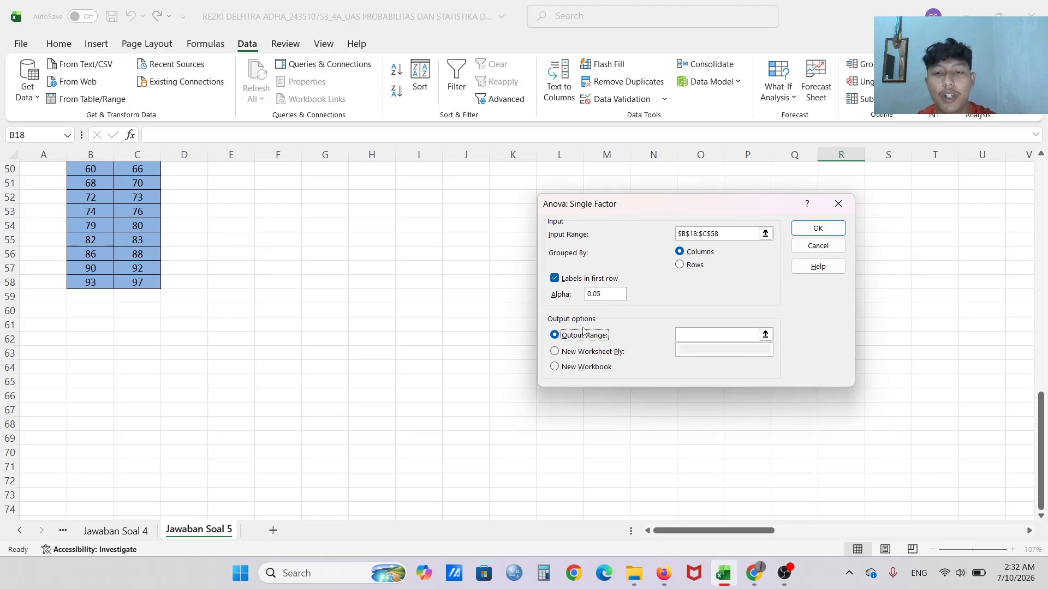
{"action": "scroll", "coordinate": [474, 333], "scroll_direction": "up", "scroll_amount": 1}
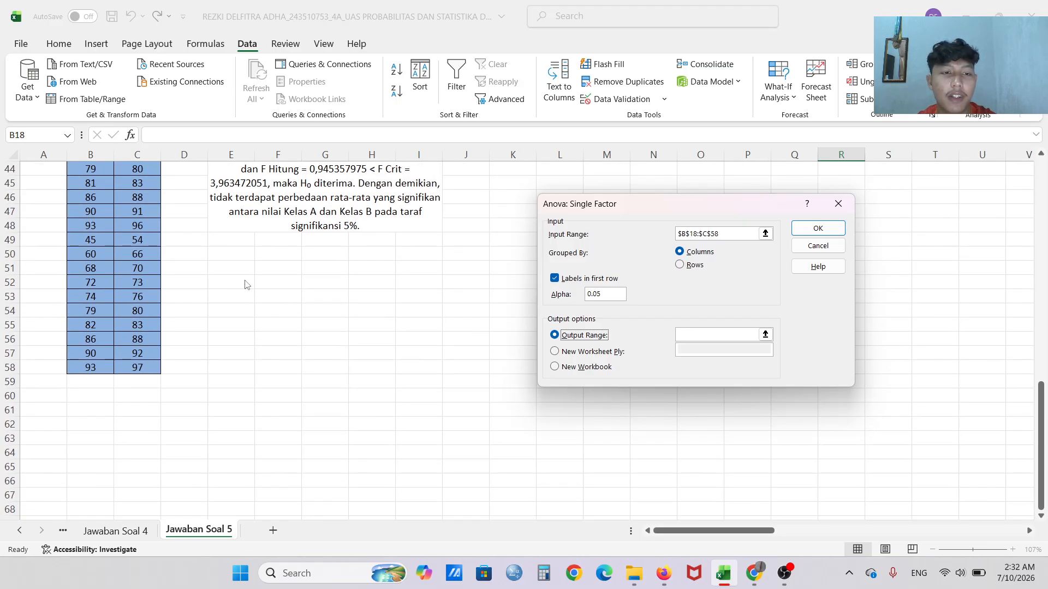
{"action": "left_click", "coordinate": [694, 335]}
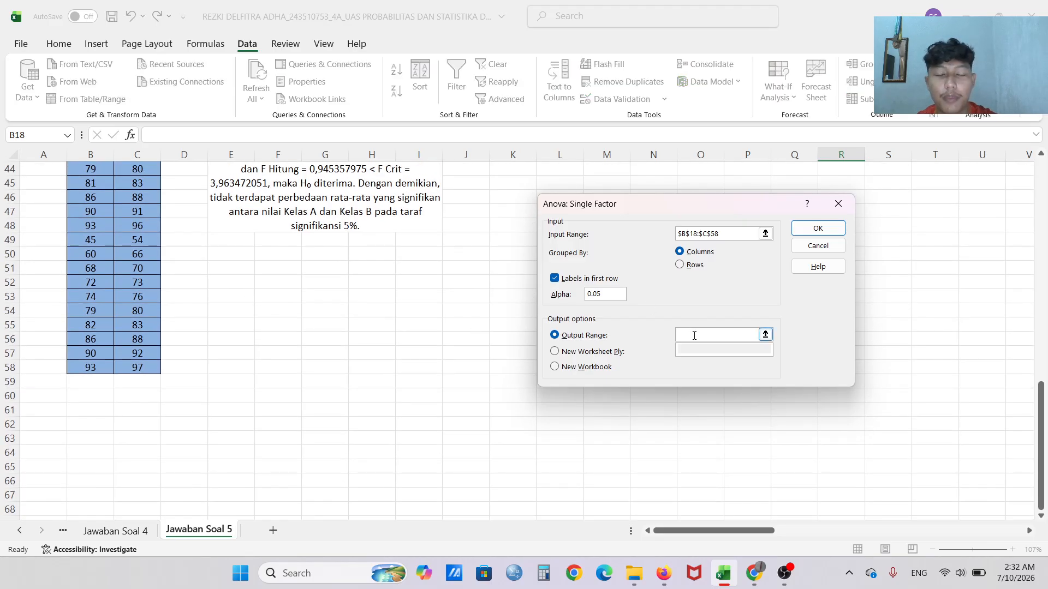
{"action": "left_click", "coordinate": [233, 269]}
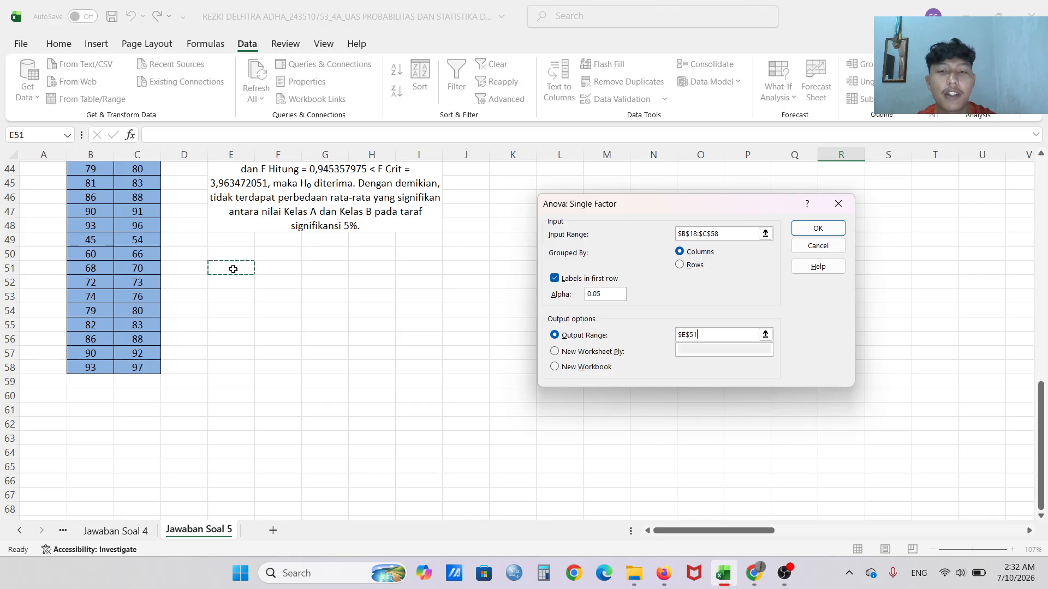
{"action": "left_click", "coordinate": [818, 232]}
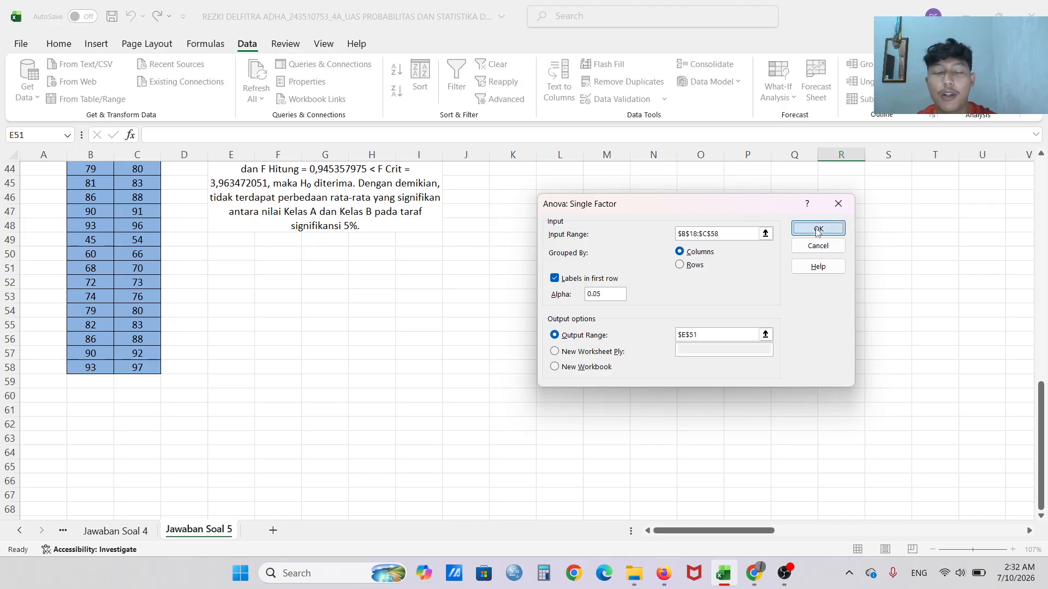
Compare the generated Anova output at E51 with the existing SUMMARY and ANOVA tables and the interpretation text.
{"action": "scroll", "coordinate": [386, 273], "scroll_direction": "down", "scroll_amount": 2}
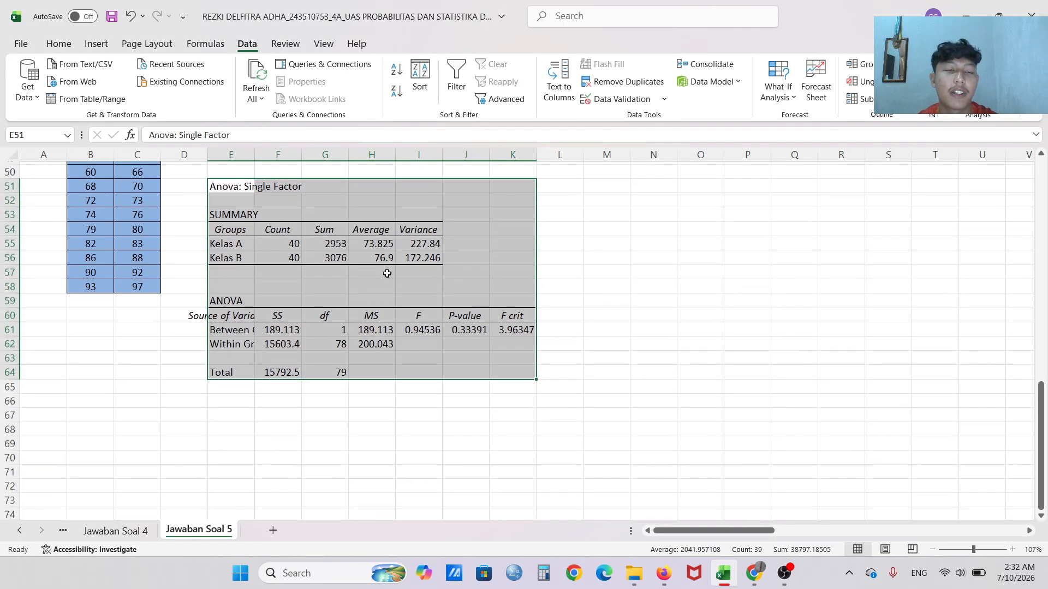
{"action": "scroll", "coordinate": [387, 273], "scroll_direction": "down", "scroll_amount": 1}
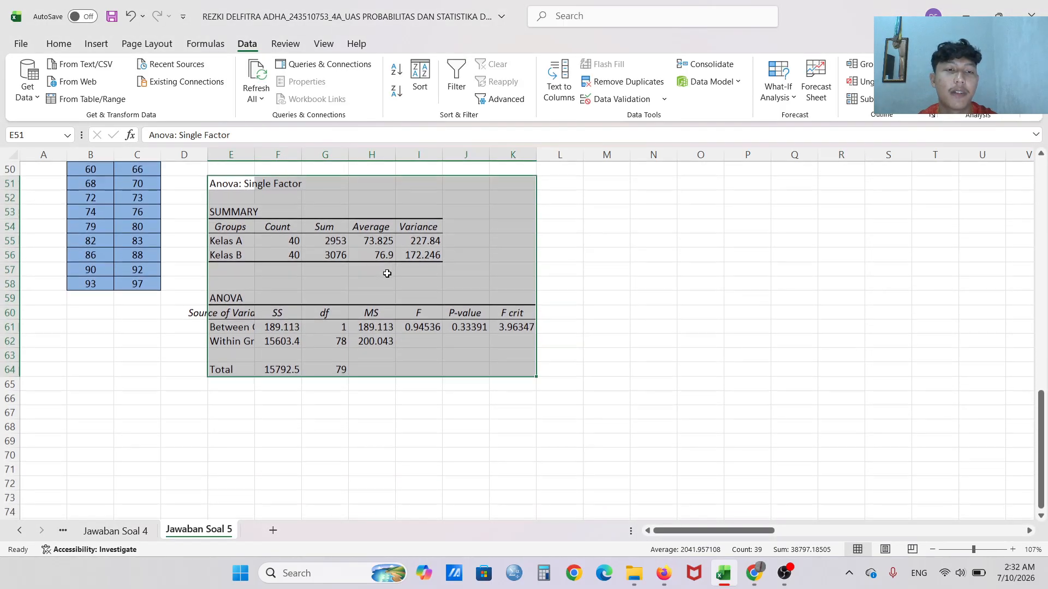
{"action": "left_click", "coordinate": [308, 298]}
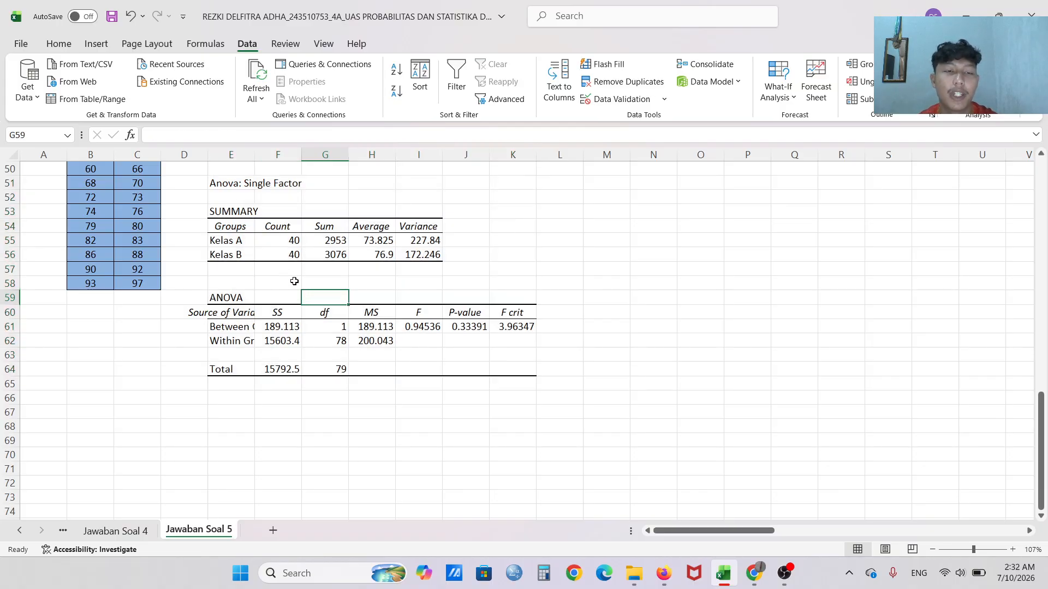
{"action": "scroll", "coordinate": [295, 281], "scroll_direction": "up", "scroll_amount": 7}
{"action": "scroll", "coordinate": [294, 281], "scroll_direction": "up", "scroll_amount": 2}
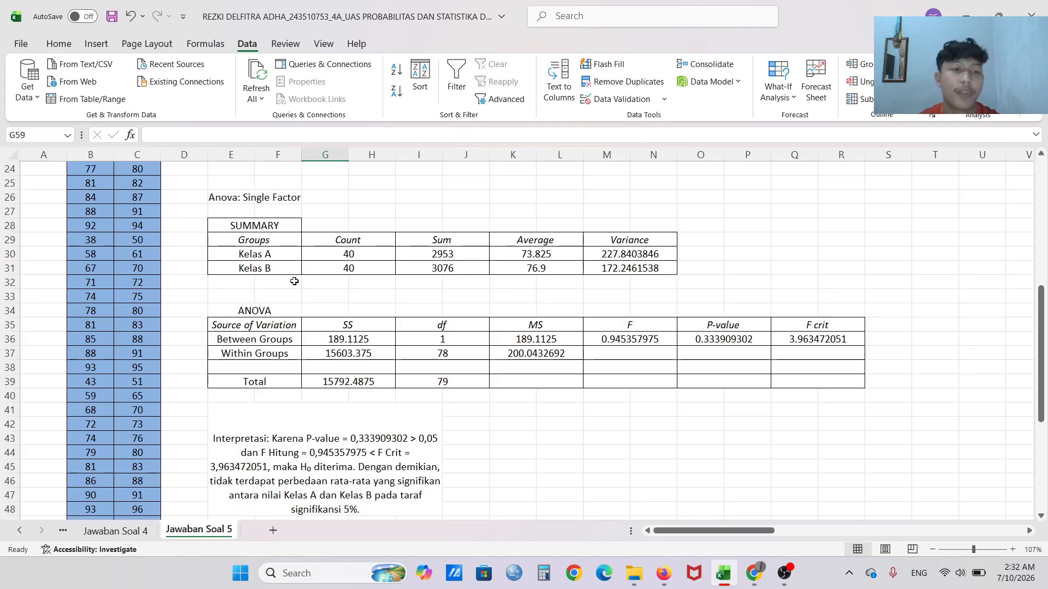
{"action": "scroll", "coordinate": [294, 281], "scroll_direction": "down", "scroll_amount": 2}
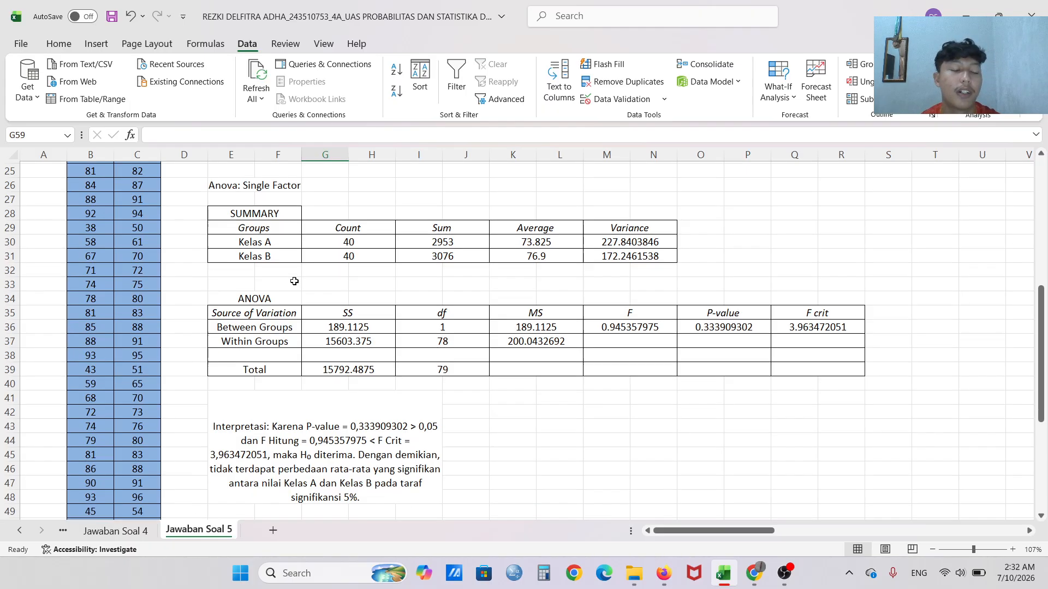
{"action": "scroll", "coordinate": [294, 281], "scroll_direction": "down", "scroll_amount": 1}
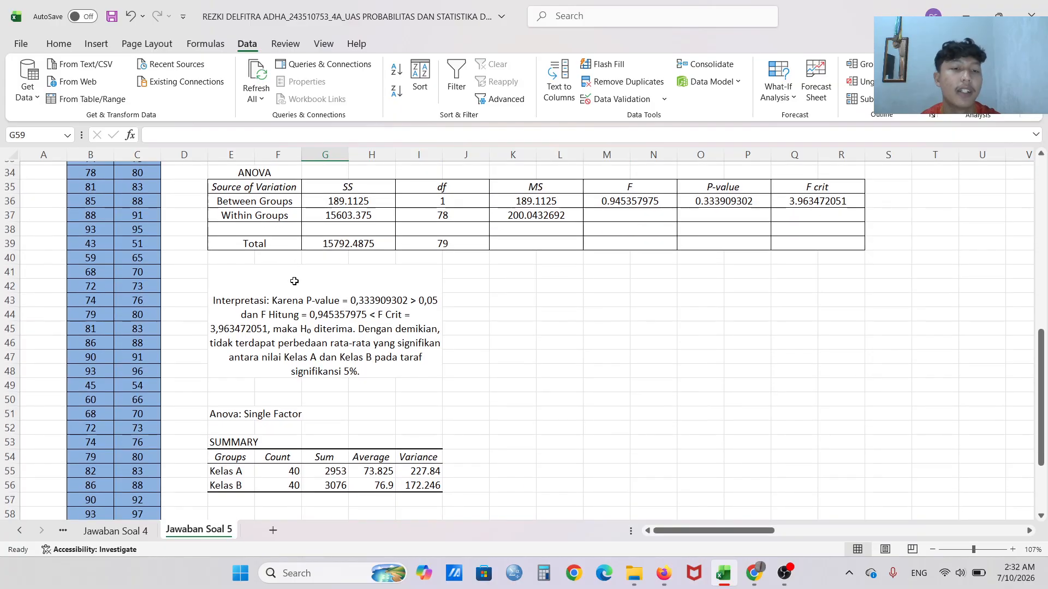
{"action": "left_click", "coordinate": [260, 386]}
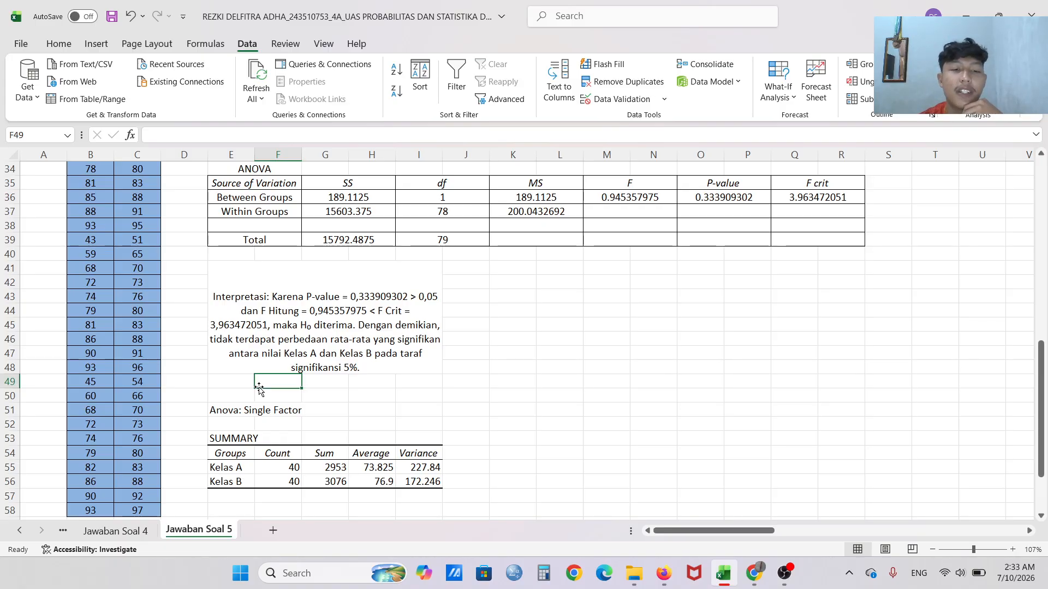
Switch to OBS to reach the recording controls.
{"action": "scroll", "coordinate": [478, 331], "scroll_direction": "up", "scroll_amount": 9}
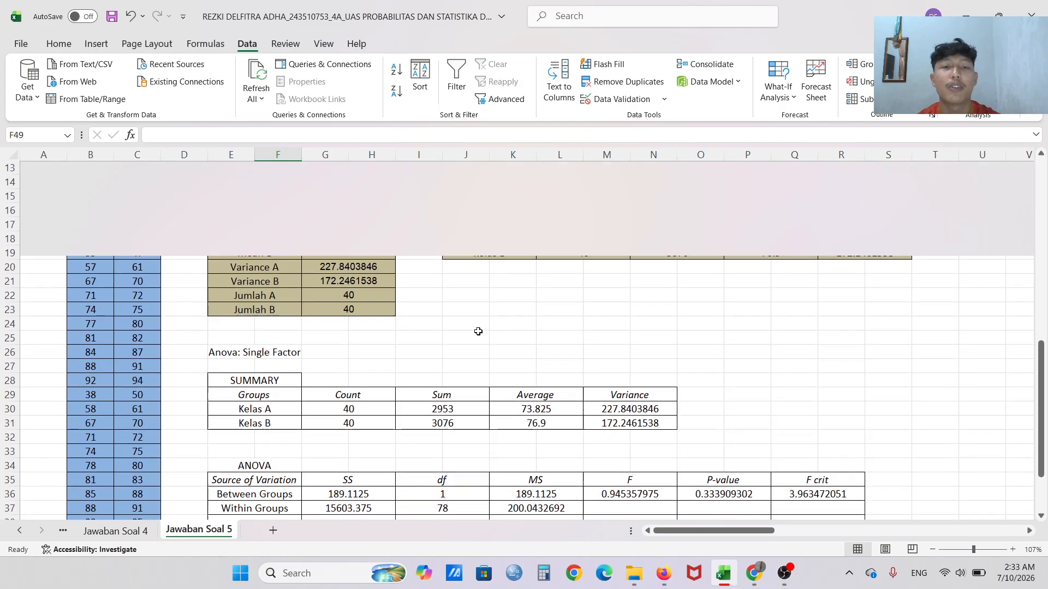
{"action": "scroll", "coordinate": [479, 331], "scroll_direction": "up", "scroll_amount": 3}
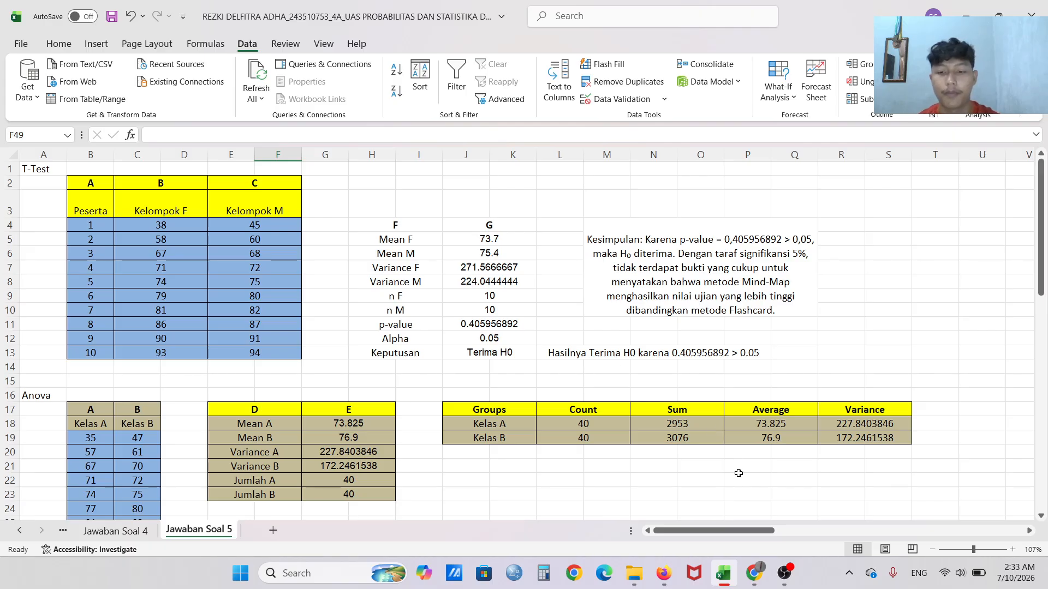
{"action": "left_click", "coordinate": [783, 575]}
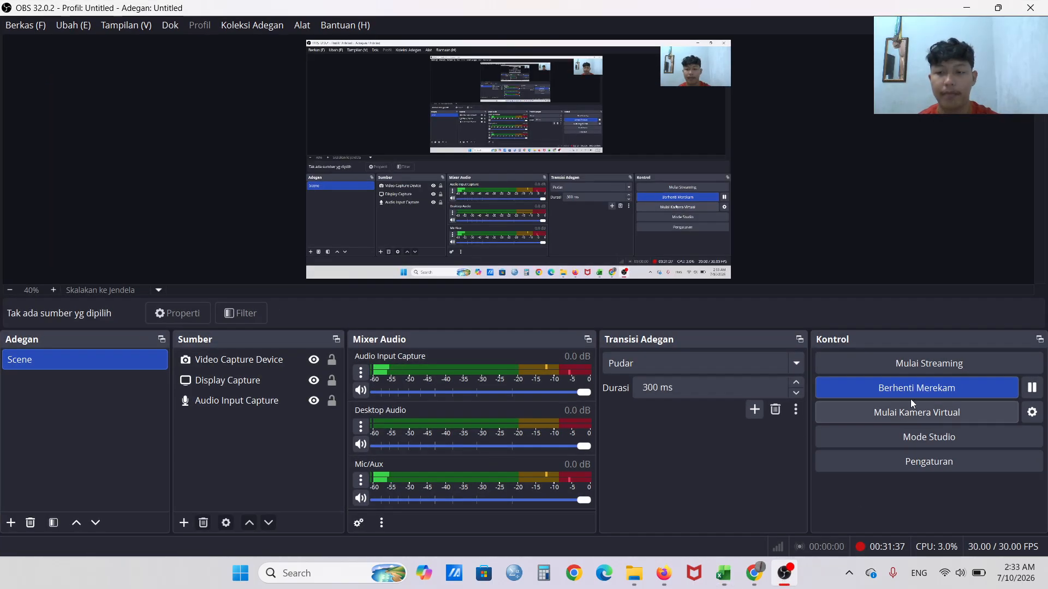